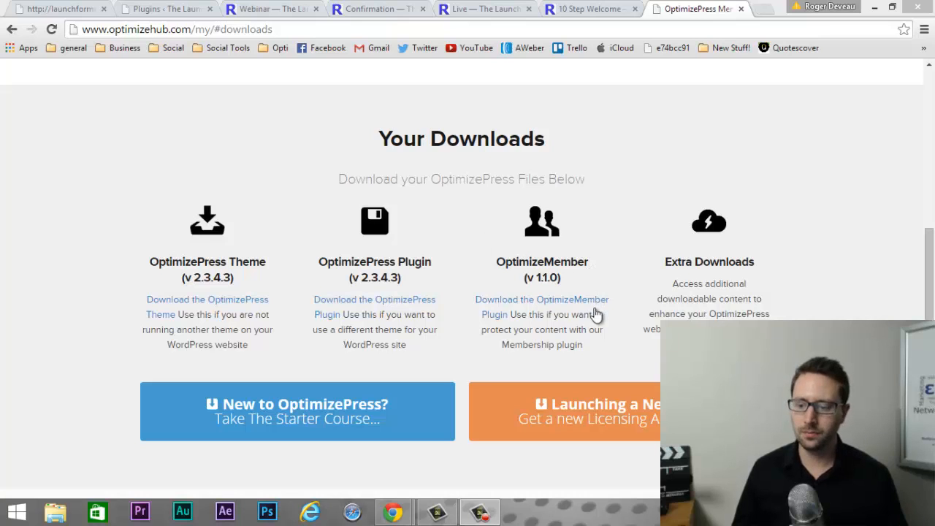
# Activate the OptimizeMember plugin on The Launch Formula site and view its list of admin options
pyautogui.click(167, 8)
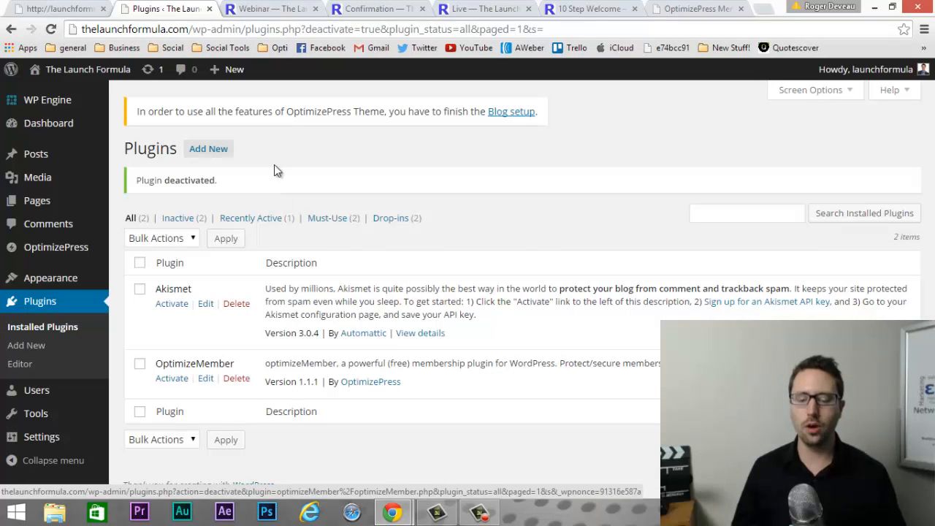
pyautogui.click(44, 294)
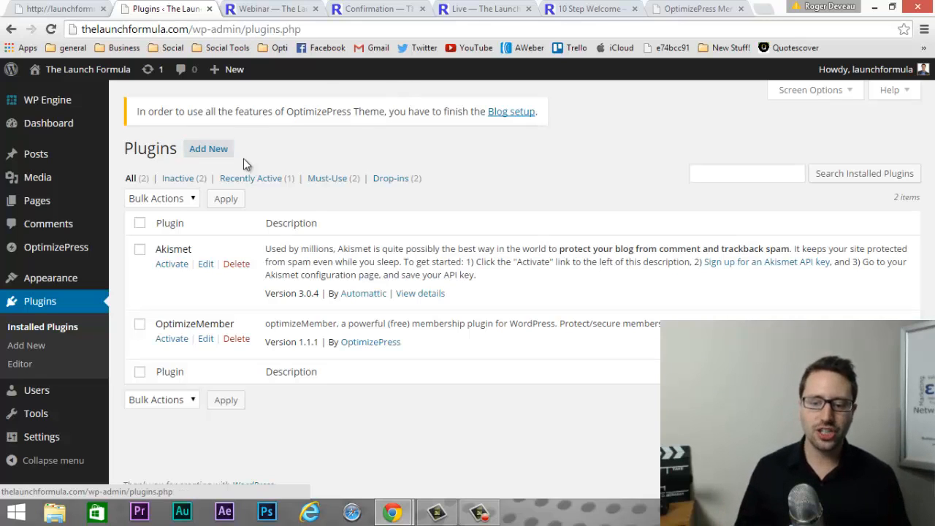
pyautogui.moveTo(191, 323); pyautogui.dragTo(239, 323)
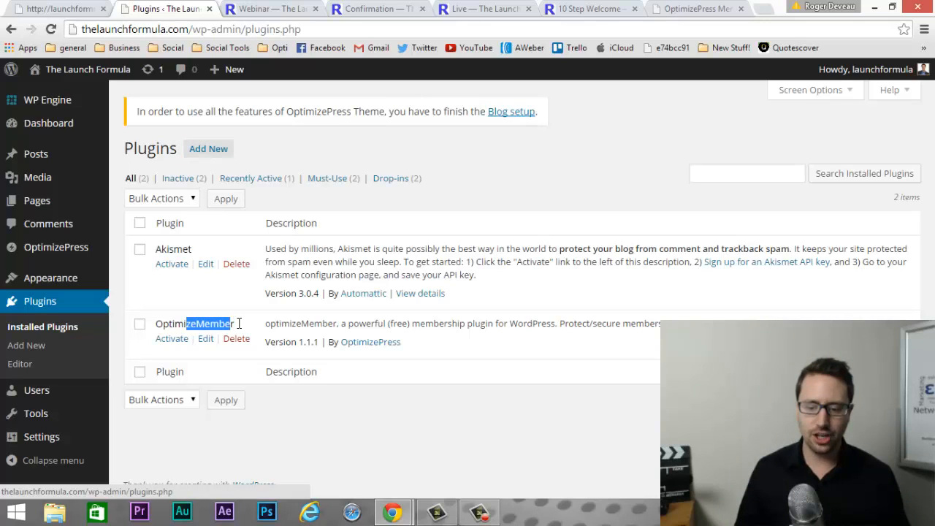
pyautogui.click(214, 334)
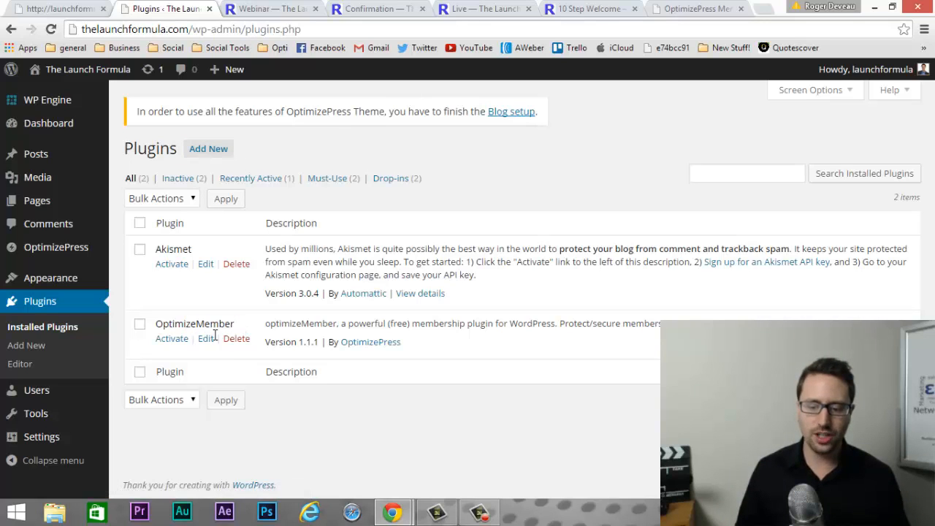
pyautogui.click(173, 340)
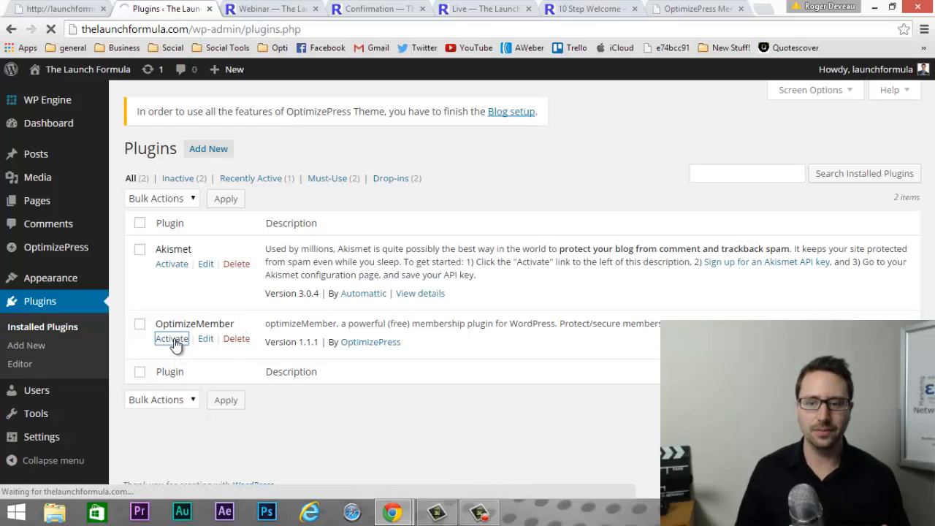
pyautogui.scroll(-1, 106, 362)
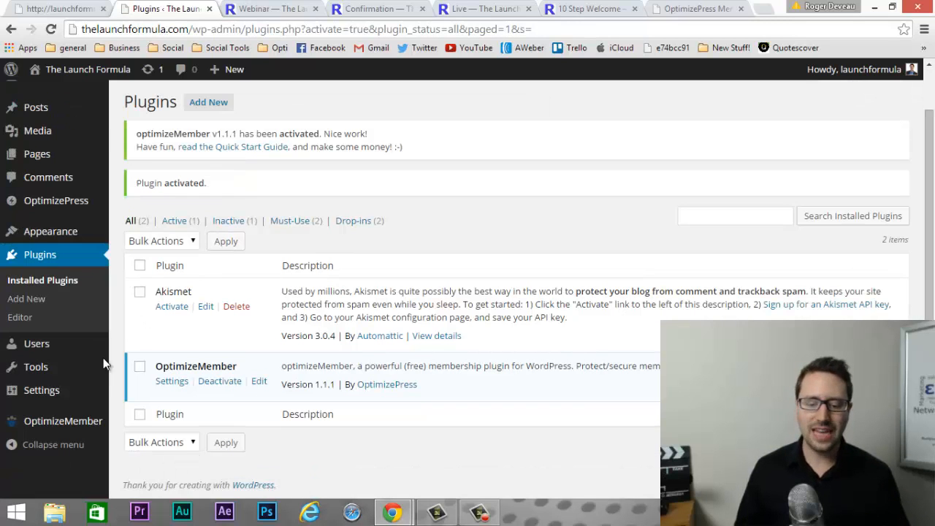
pyautogui.moveTo(64, 421)
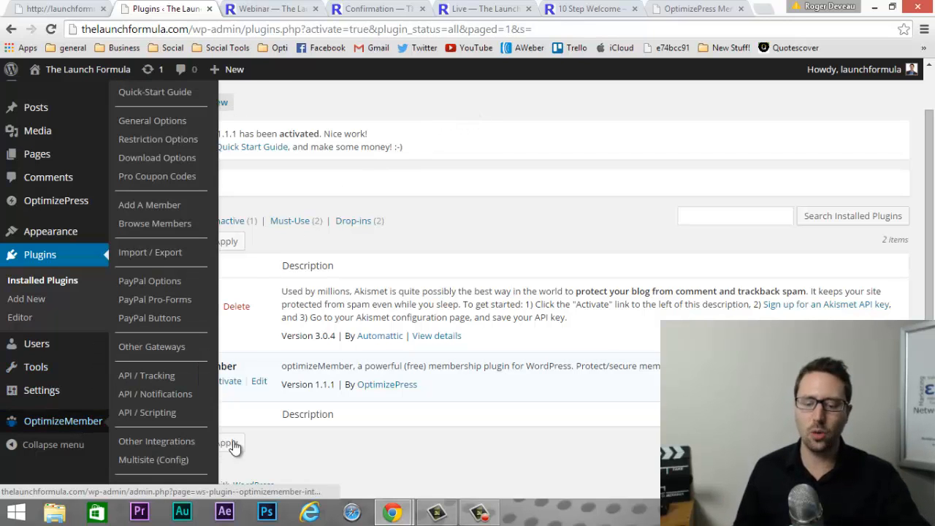
pyautogui.scroll(-1, 156, 274)
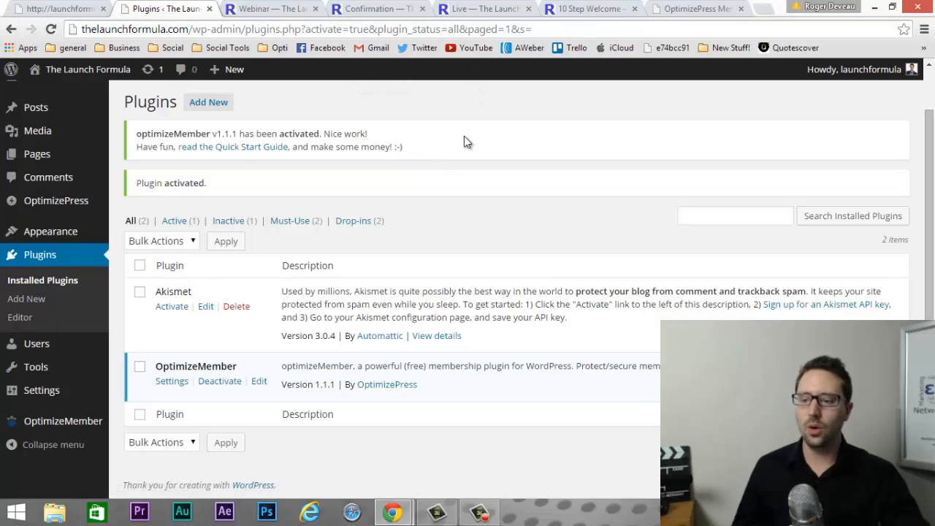
# Review the webinar registration and confirmation pages, and examine the live page's video, downloads and comment sections
pyautogui.click(277, 9)
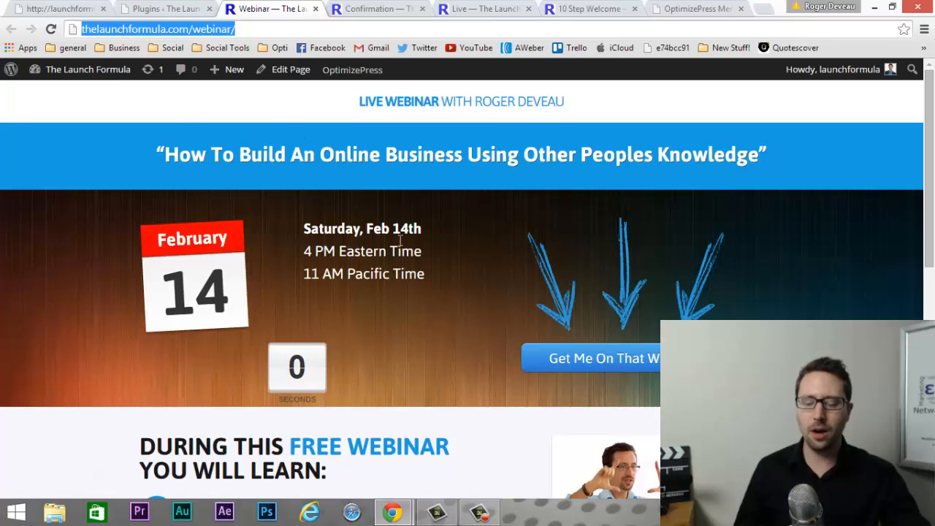
pyautogui.click(394, 9)
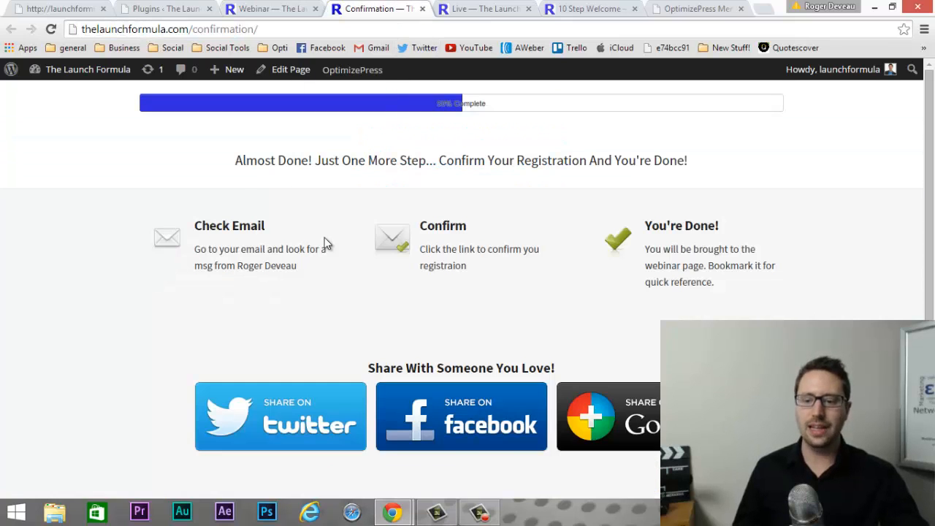
pyautogui.click(478, 9)
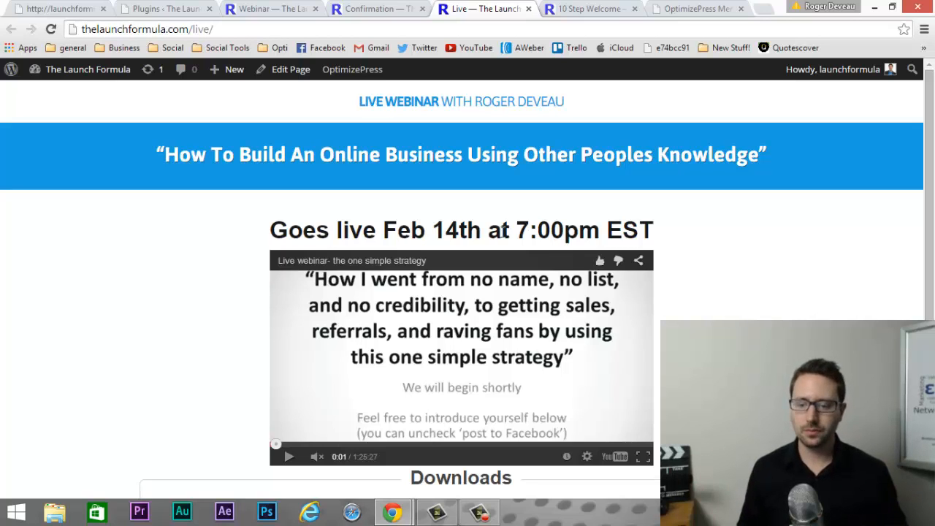
pyautogui.scroll(-1, 266, 380)
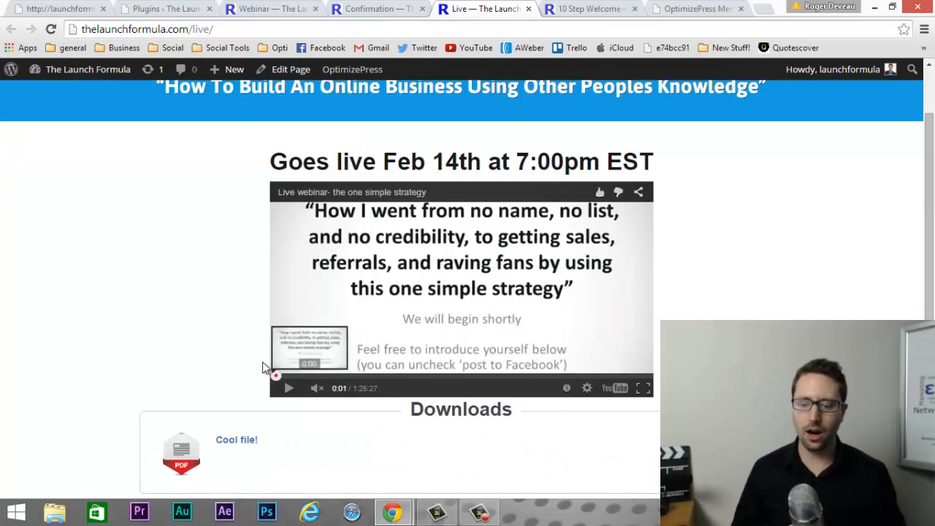
pyautogui.scroll(-2, 262, 362)
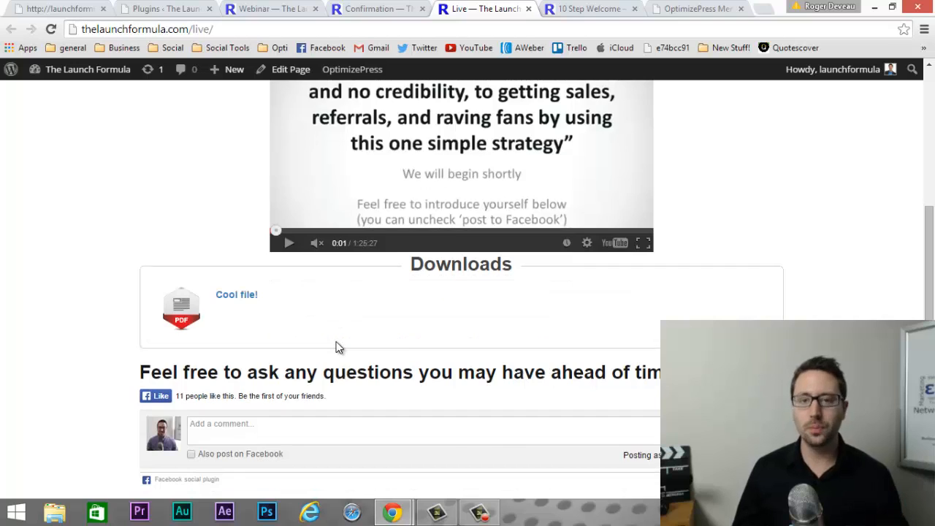
pyautogui.scroll(2, 338, 347)
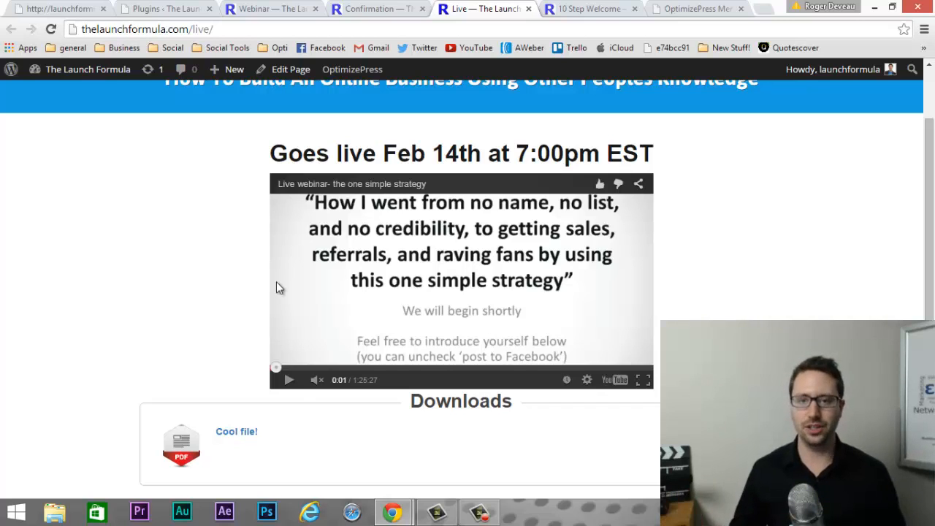
pyautogui.scroll(2, 279, 348)
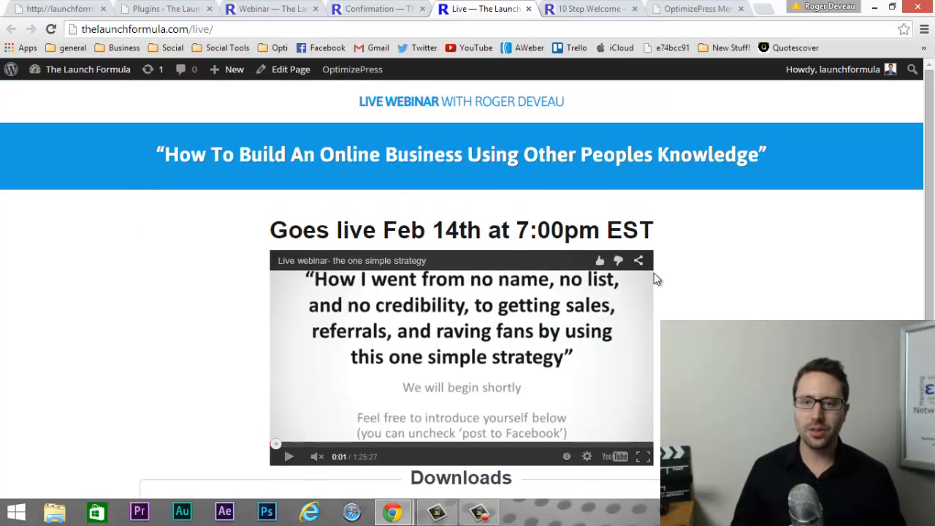
pyautogui.scroll(-3, 261, 278)
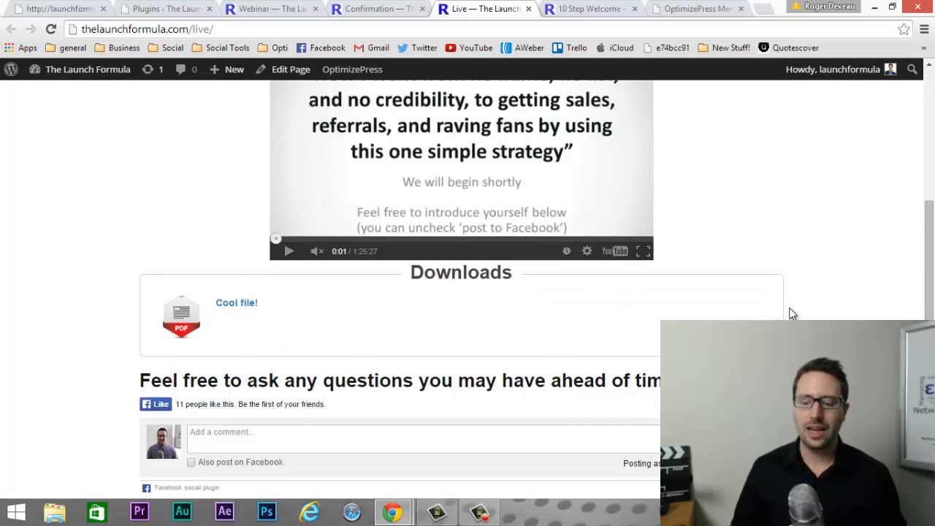
pyautogui.scroll(3, 793, 313)
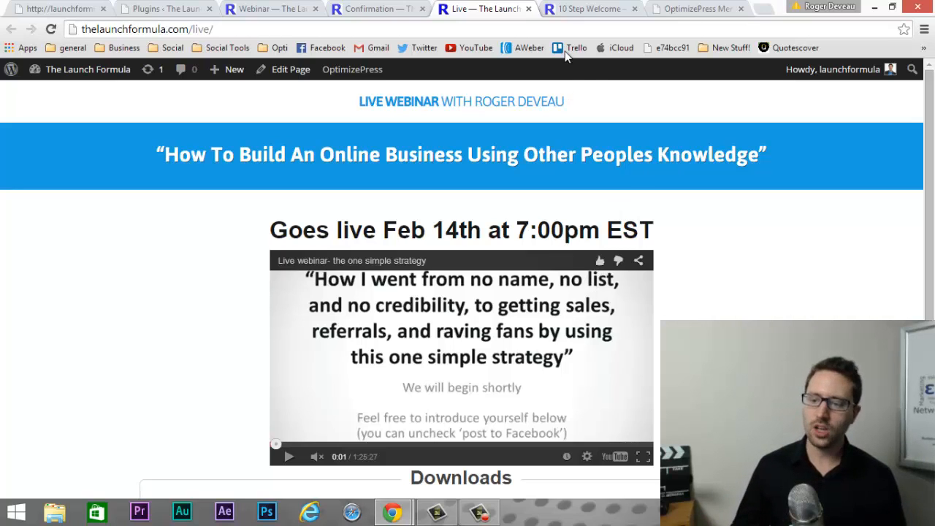
# Look through the 10 Step Welcome page, from its program overview to the group welcome section
pyautogui.click(601, 9)
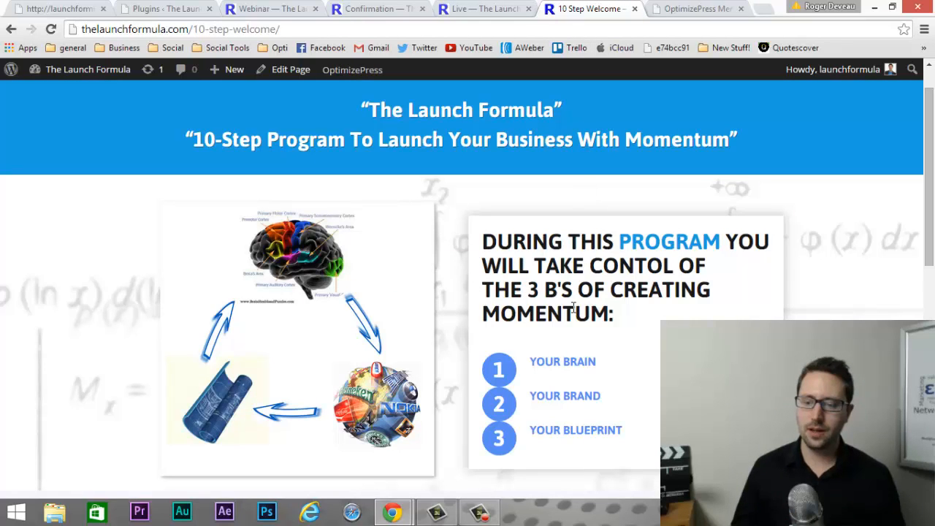
pyautogui.scroll(-7, 437, 290)
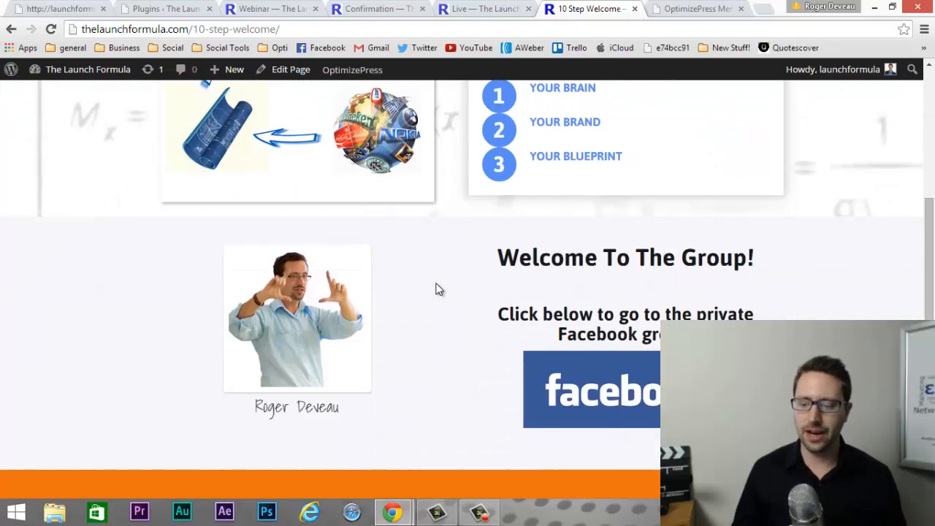
pyautogui.scroll(1, 437, 289)
pyautogui.scroll(5, 437, 290)
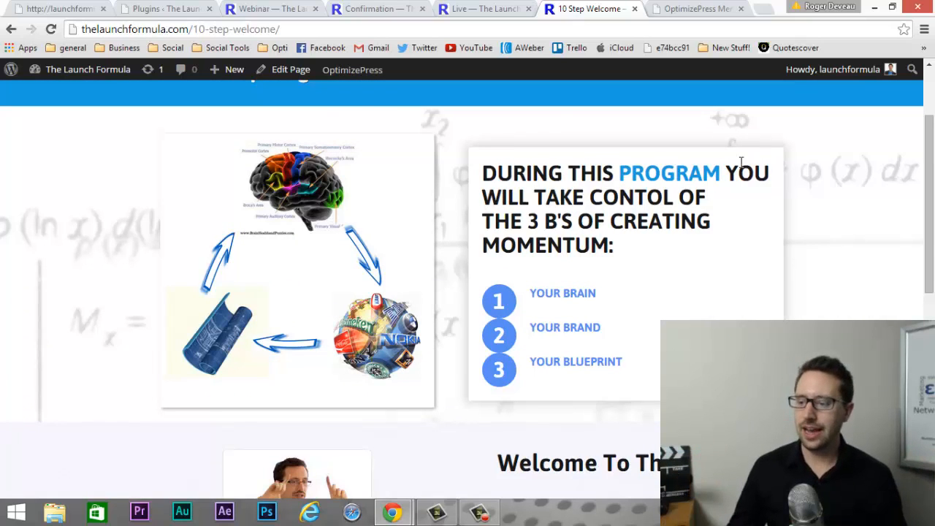
pyautogui.scroll(2, 617, 167)
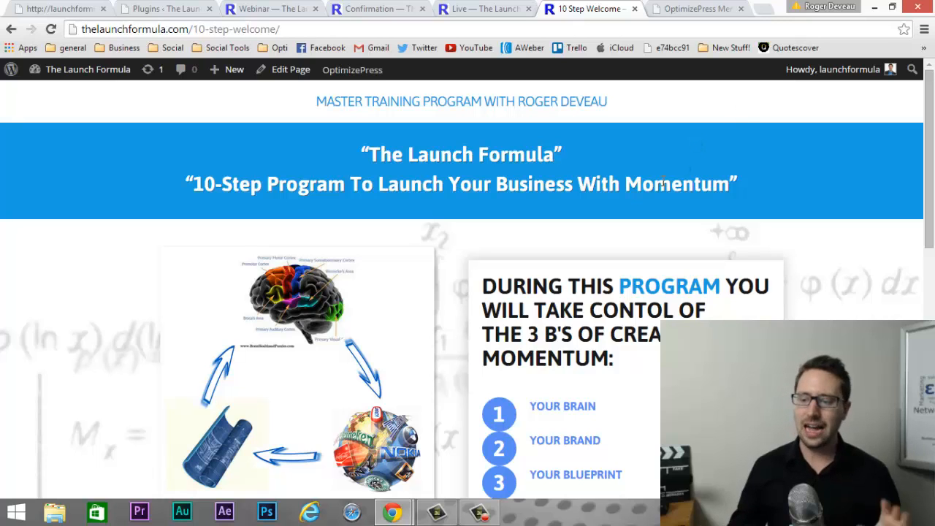
# Return to the webinar registration page and examine its layout, from the date header to the sign-up section
pyautogui.click(284, 8)
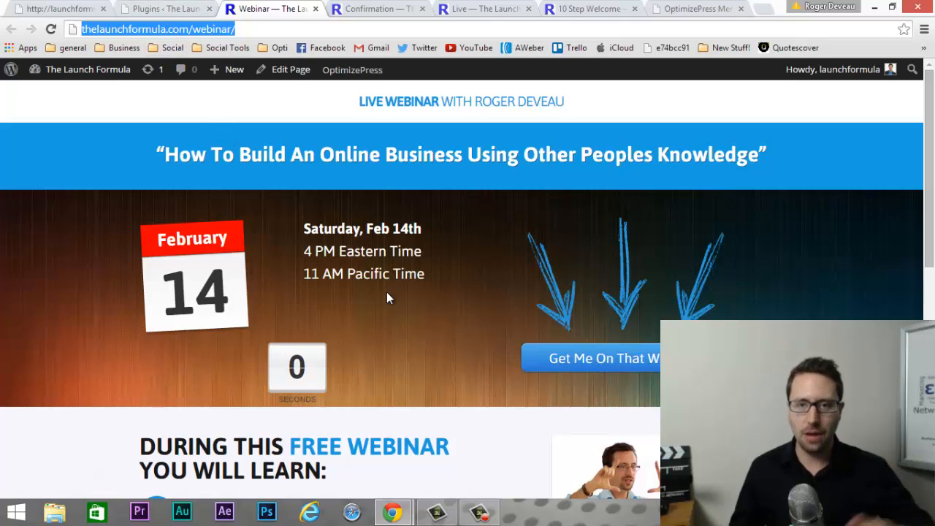
pyautogui.scroll(-6, 387, 292)
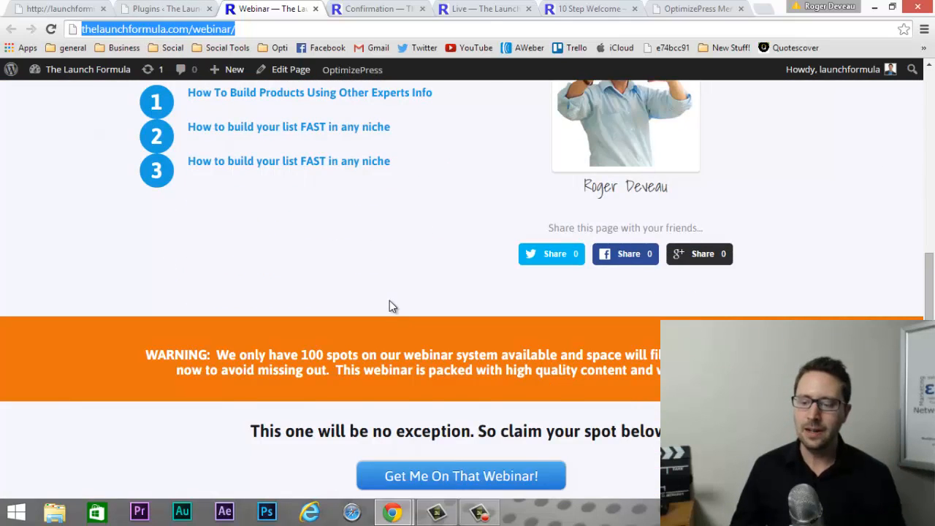
pyautogui.scroll(1, 404, 300)
pyautogui.scroll(6, 404, 301)
pyautogui.scroll(-3, 404, 300)
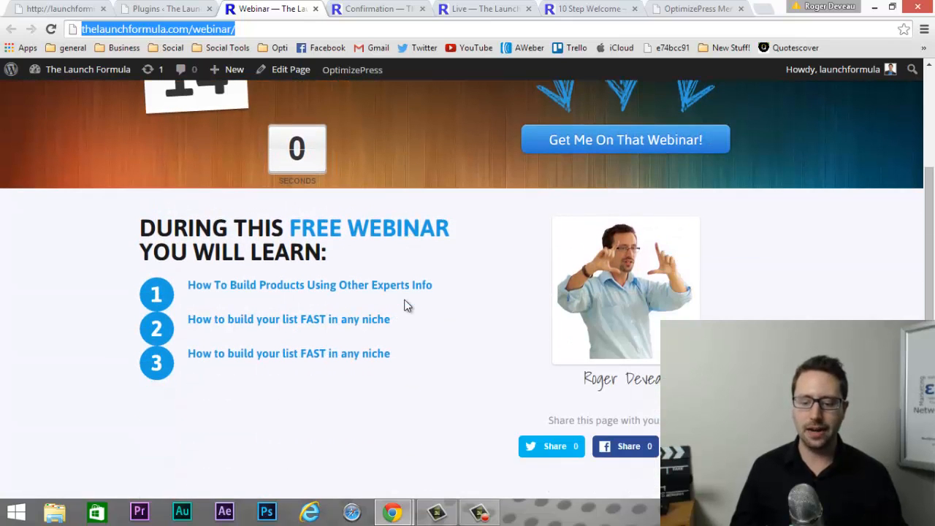
pyautogui.scroll(3, 390, 270)
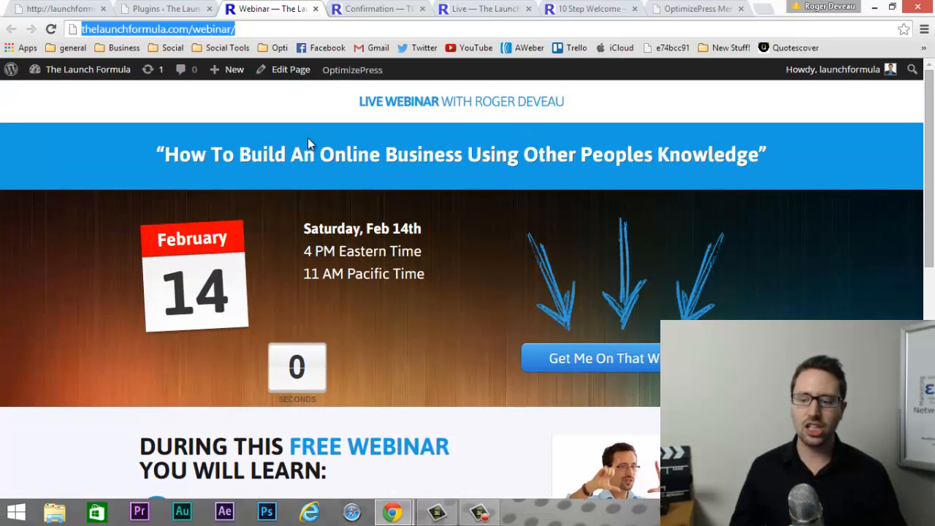
# Compare the layout of the 10 Step Welcome page with that of the webinar registration page
pyautogui.click(588, 8)
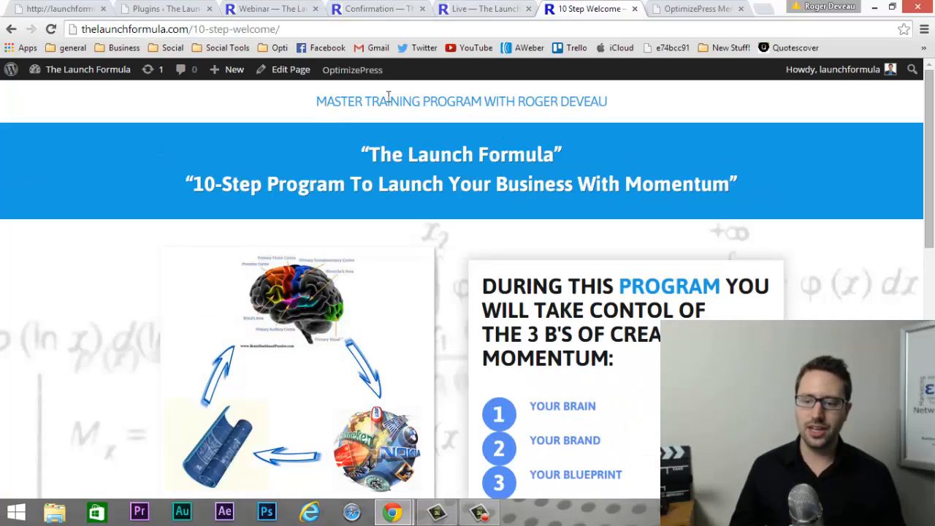
pyautogui.scroll(-2, 480, 169)
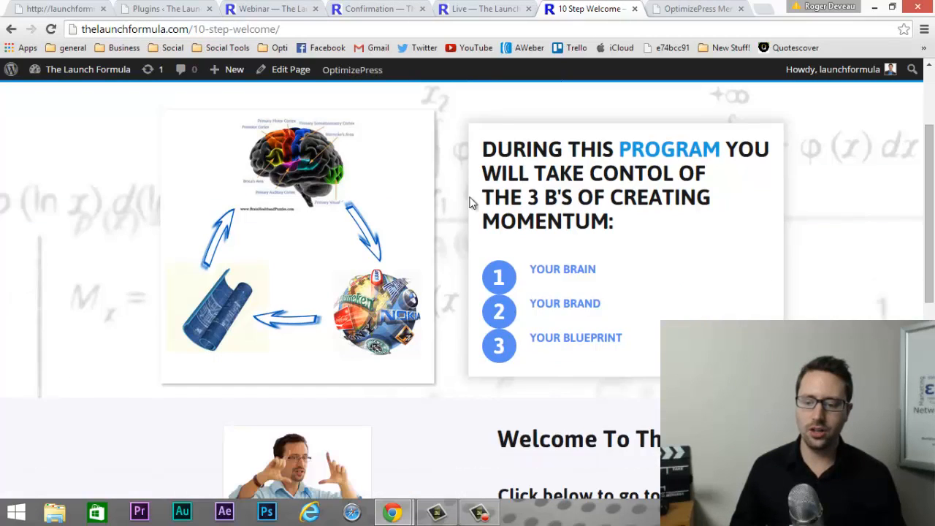
pyautogui.click(270, 8)
pyautogui.scroll(-5, 313, 261)
pyautogui.scroll(2, 206, 309)
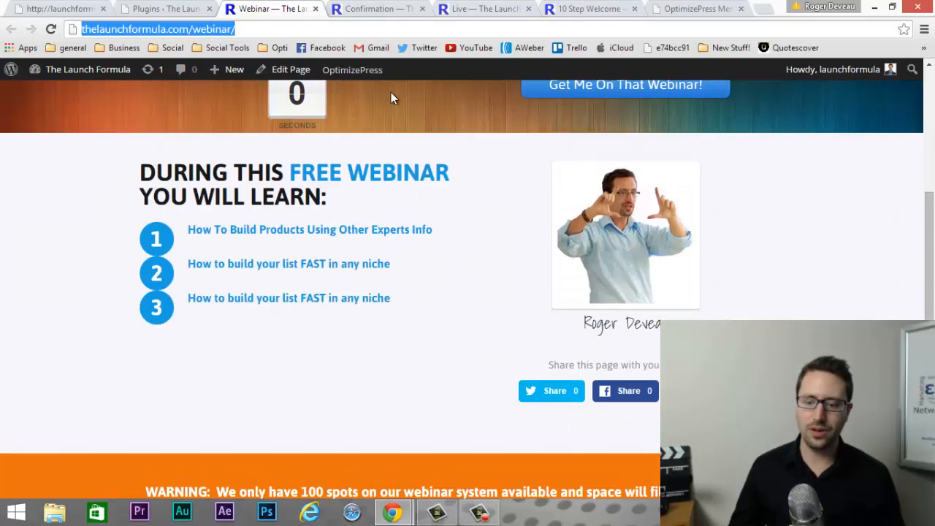
pyautogui.click(486, 8)
pyautogui.click(588, 8)
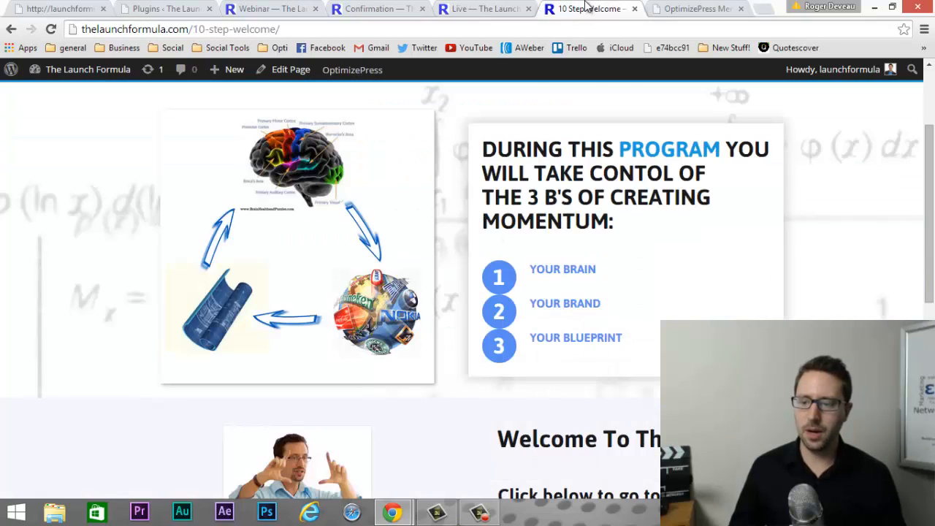
# Examine the 10 Step Welcome page's "Welcome To The Group!" heading, private Facebook group link and program overview
pyautogui.scroll(2, 541, 271)
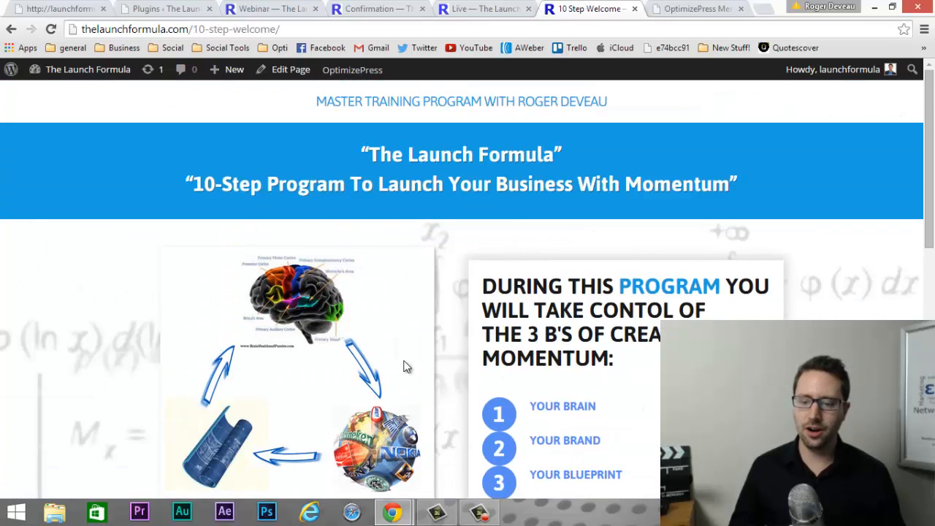
pyautogui.scroll(-2, 278, 317)
pyautogui.scroll(-3, 295, 253)
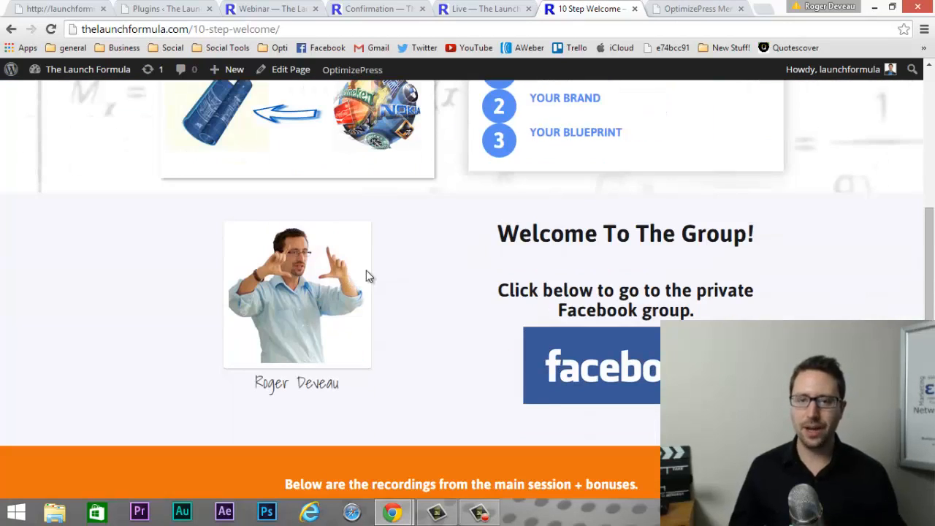
pyautogui.scroll(1, 584, 270)
pyautogui.scroll(-1, 471, 277)
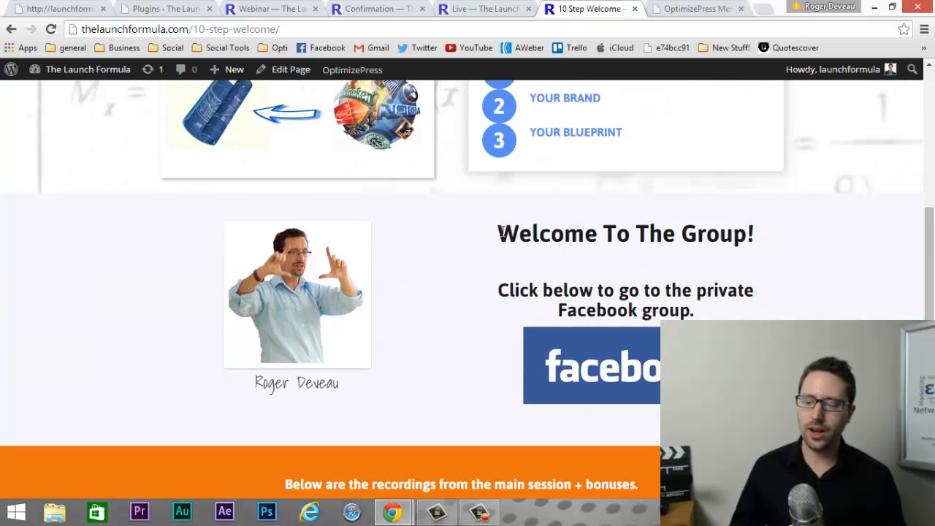
pyautogui.moveTo(497, 234); pyautogui.dragTo(756, 241)
pyautogui.click(768, 243)
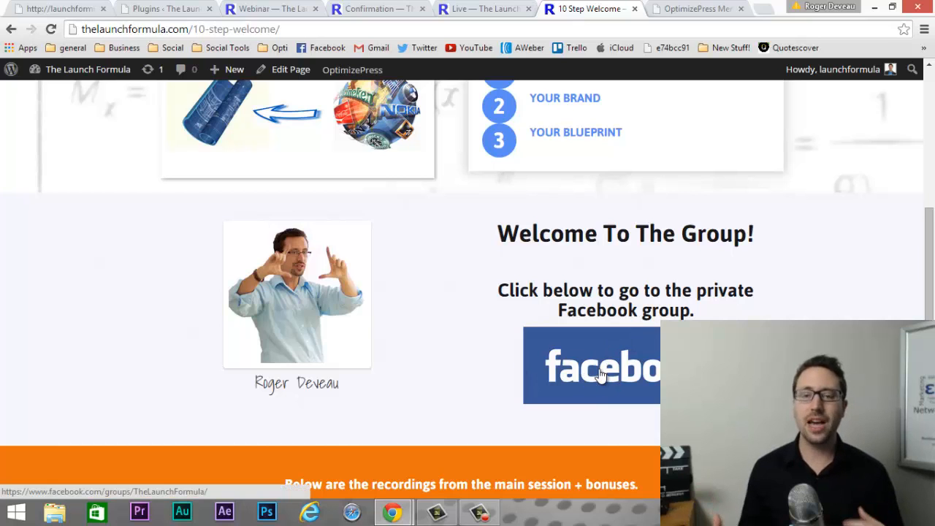
pyautogui.scroll(4, 599, 374)
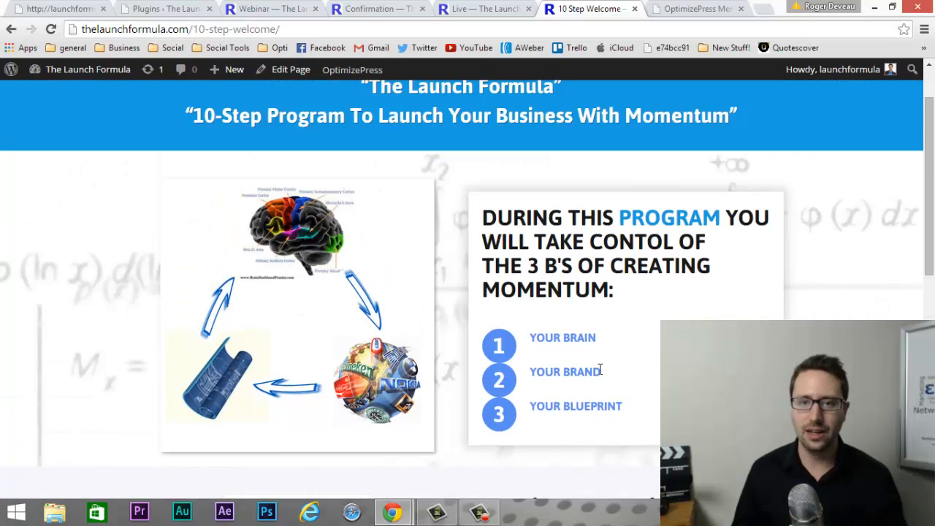
pyautogui.scroll(-1, 599, 372)
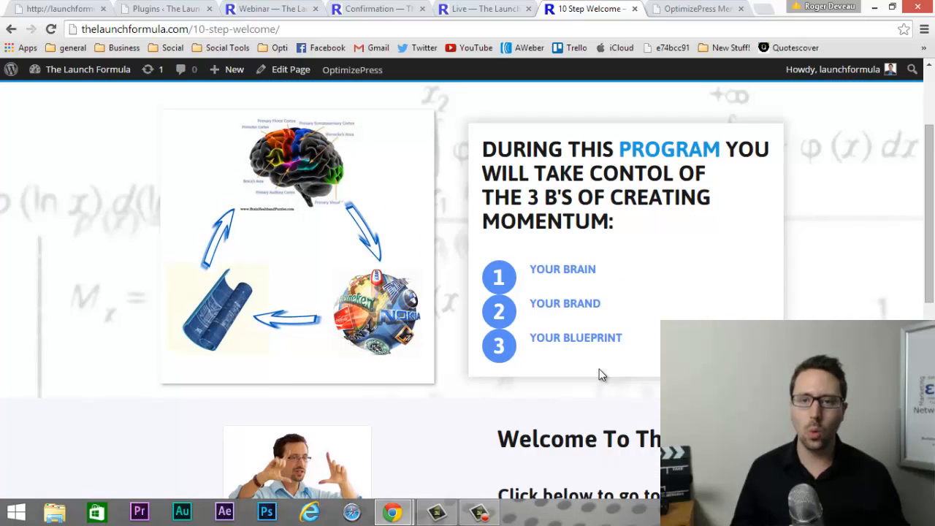
# Look through the 10 Step Welcome page, from its title banner down to the recordings and bonuses section
pyautogui.scroll(2, 599, 373)
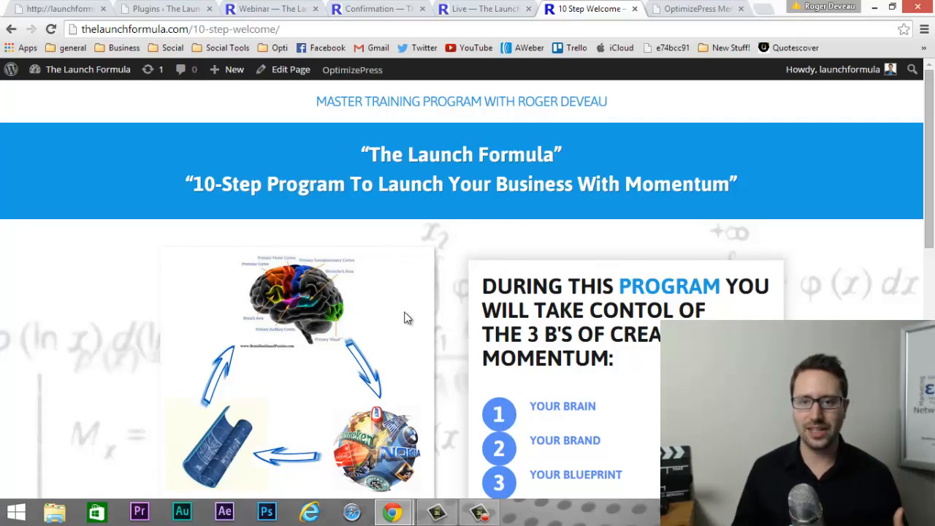
pyautogui.scroll(-2, 407, 318)
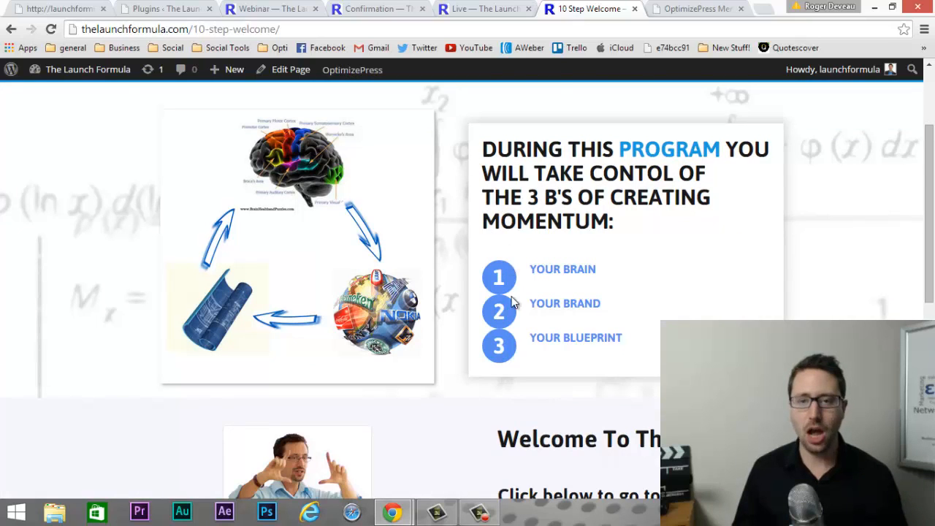
pyautogui.scroll(-2, 515, 307)
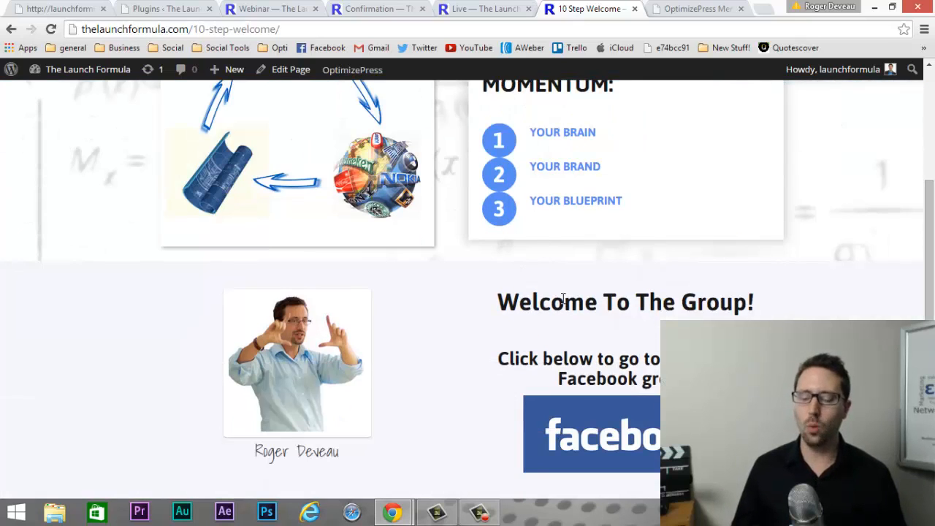
pyautogui.scroll(3, 562, 298)
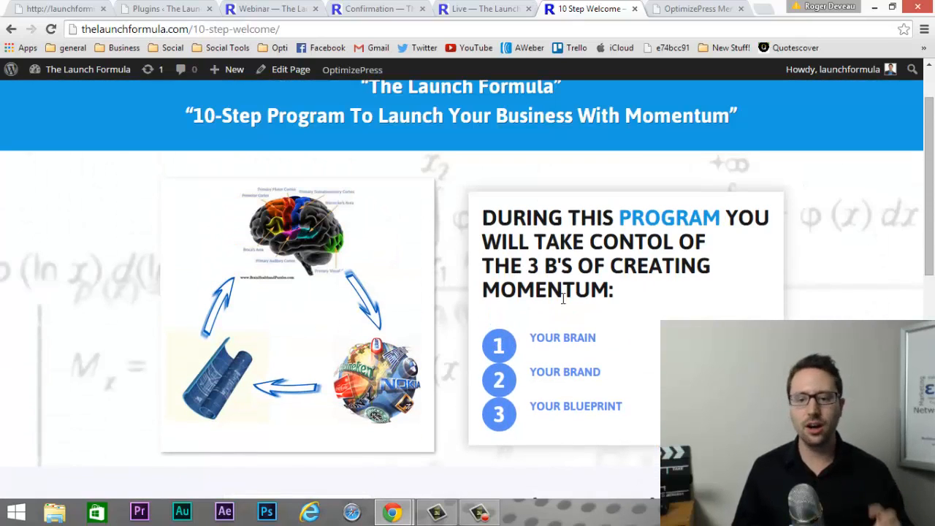
pyautogui.scroll(-7, 562, 298)
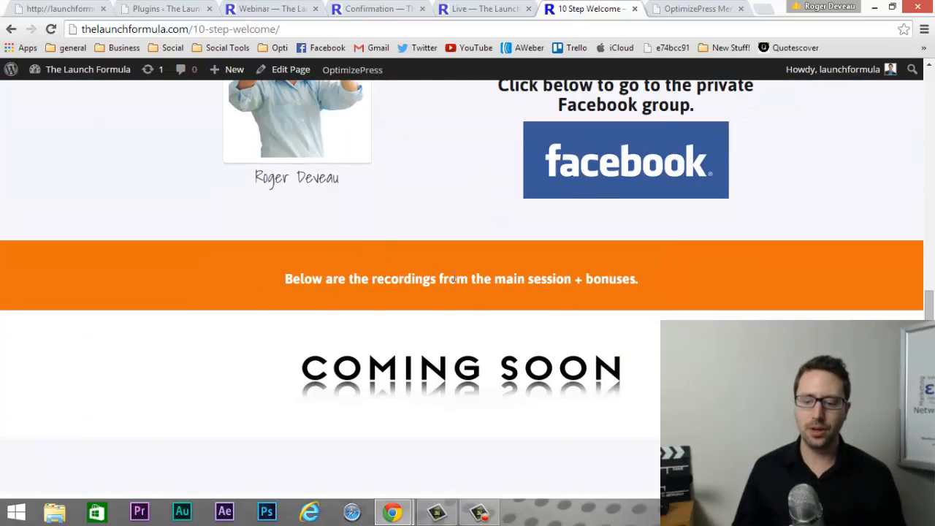
# Compare the webinar page's orange warning banner with the 10 Step Welcome page's recordings and bonuses banner
pyautogui.click(288, 8)
pyautogui.scroll(-2, 371, 248)
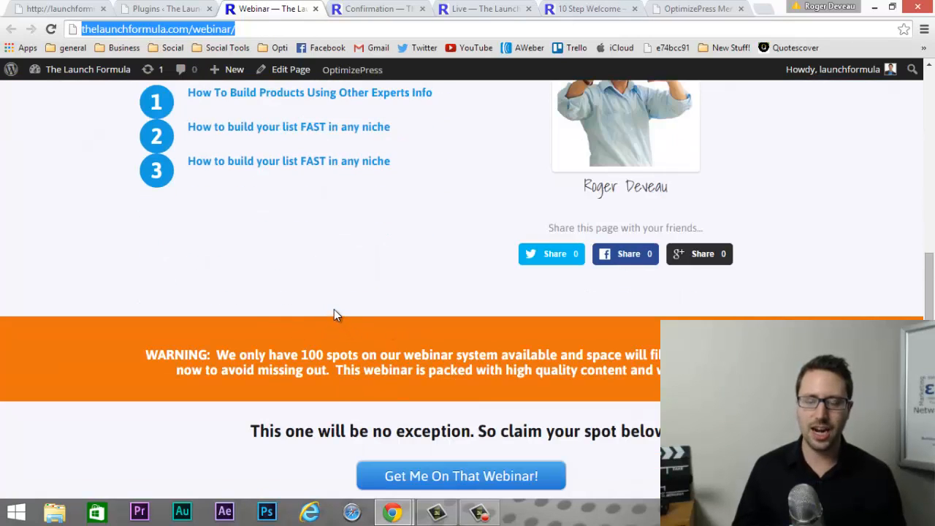
pyautogui.click(587, 7)
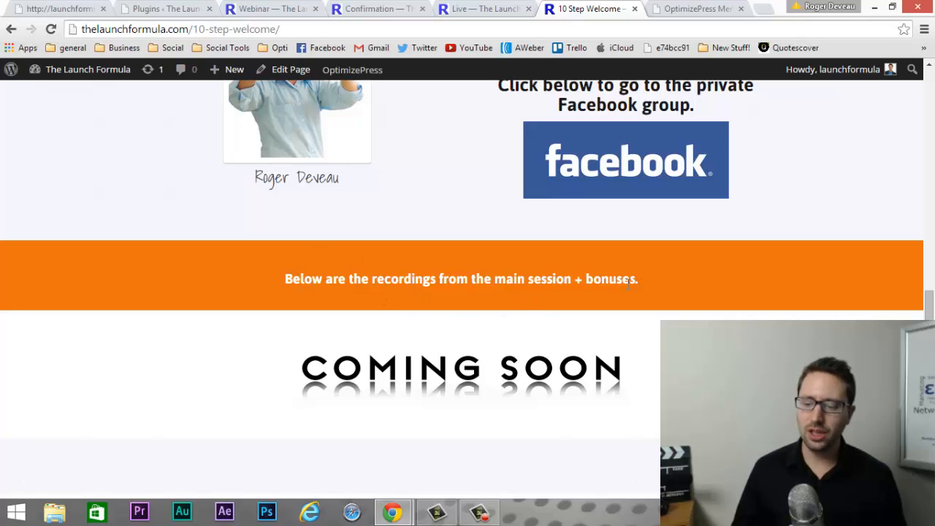
pyautogui.moveTo(638, 284); pyautogui.dragTo(657, 291)
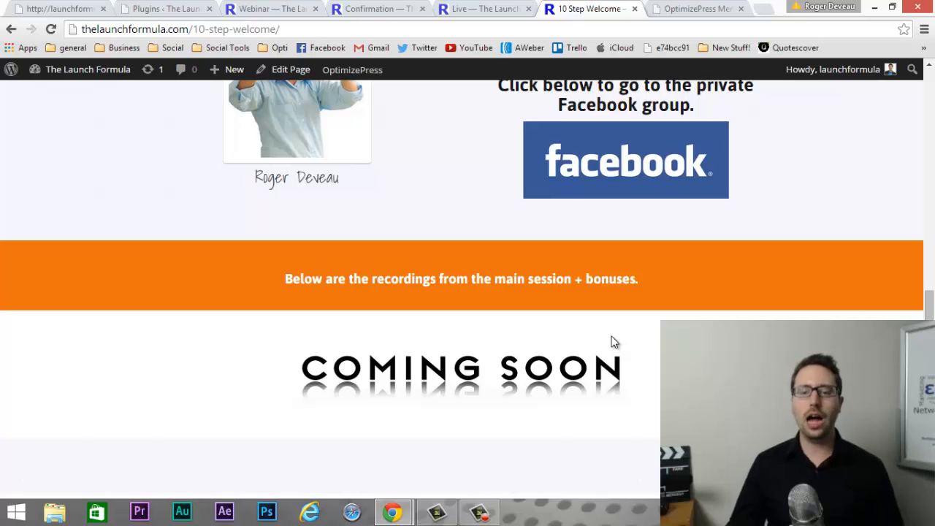
# Review the 10 Step Welcome page's "Coming Soon" area, group welcome section and program overview
pyautogui.scroll(-1, 603, 344)
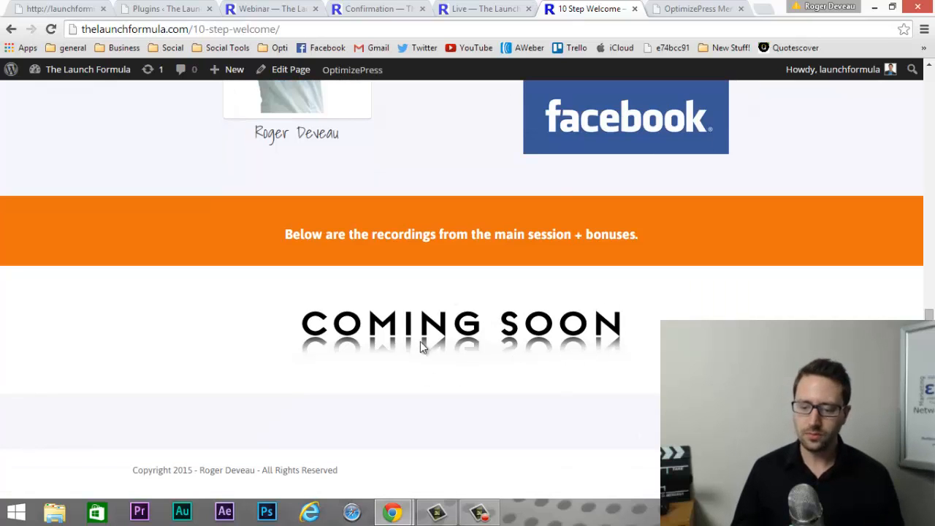
pyautogui.scroll(2, 531, 371)
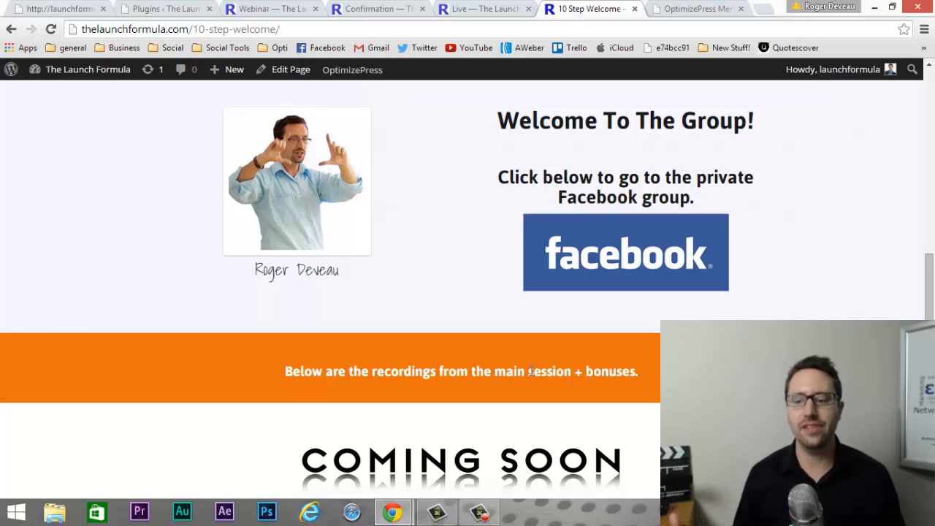
pyautogui.scroll(5, 530, 371)
pyautogui.scroll(-5, 460, 195)
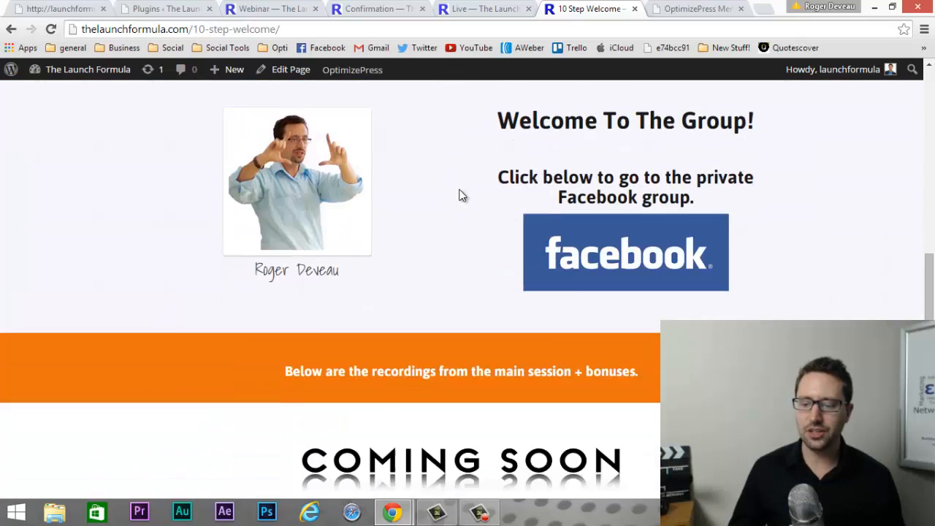
pyautogui.scroll(6, 472, 245)
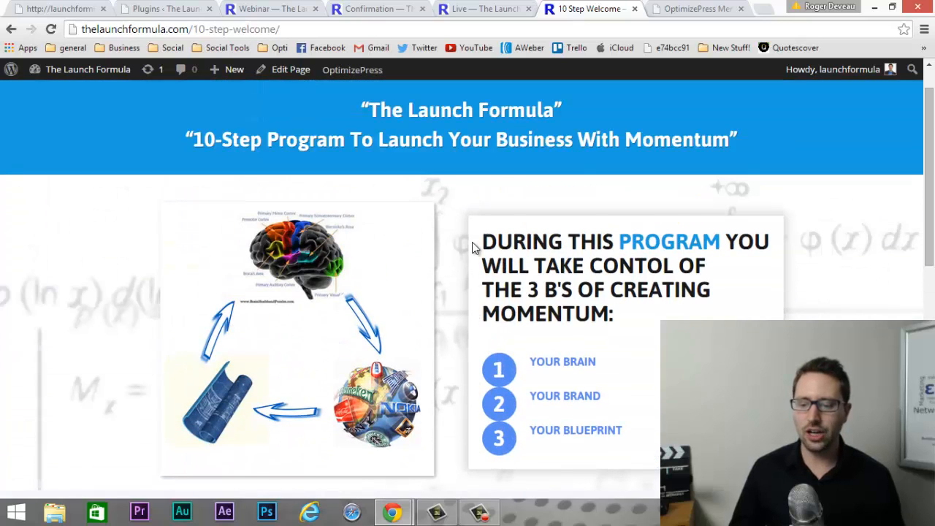
pyautogui.scroll(-10, 472, 242)
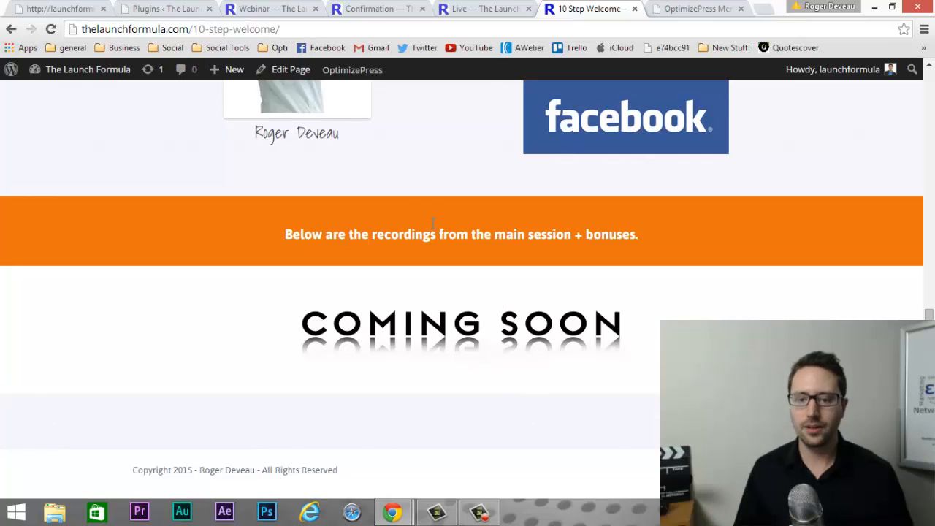
# Open the 10 Step Welcome page in the LiveEditor and choose a Video Player element for the "Coming Soon" row
pyautogui.moveTo(360, 68)
pyautogui.click(344, 94)
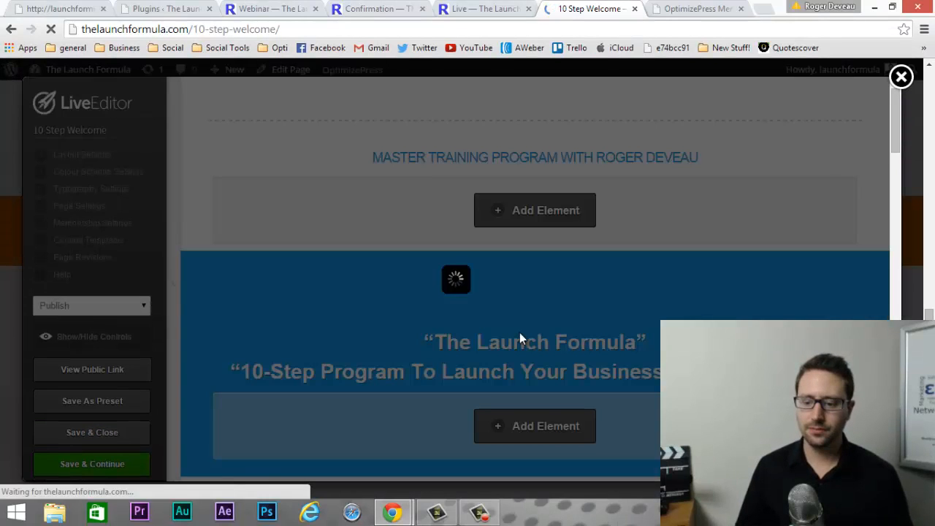
pyautogui.scroll(-10, 519, 333)
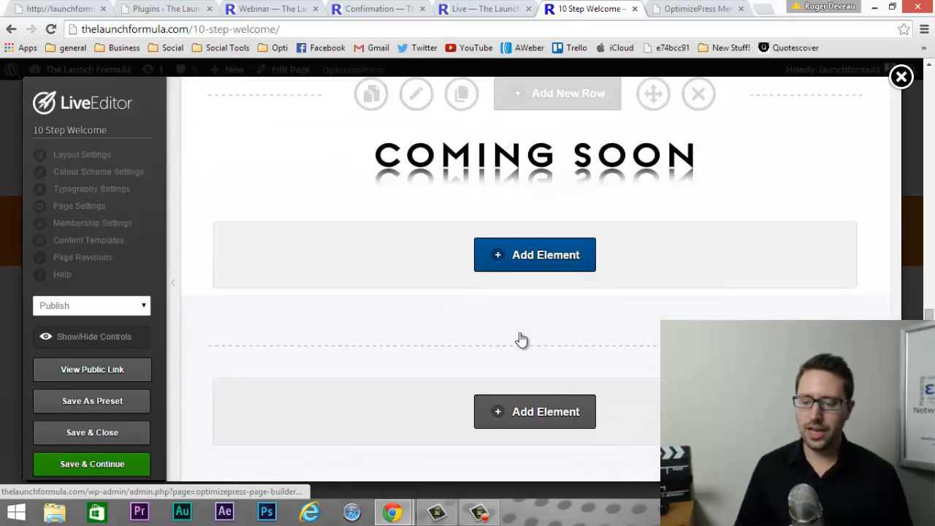
pyautogui.scroll(3, 574, 278)
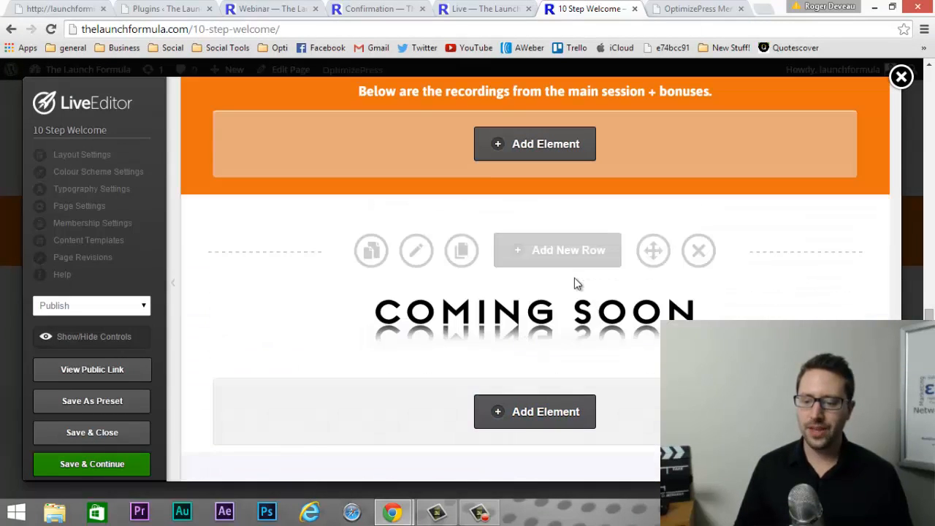
pyautogui.click(561, 408)
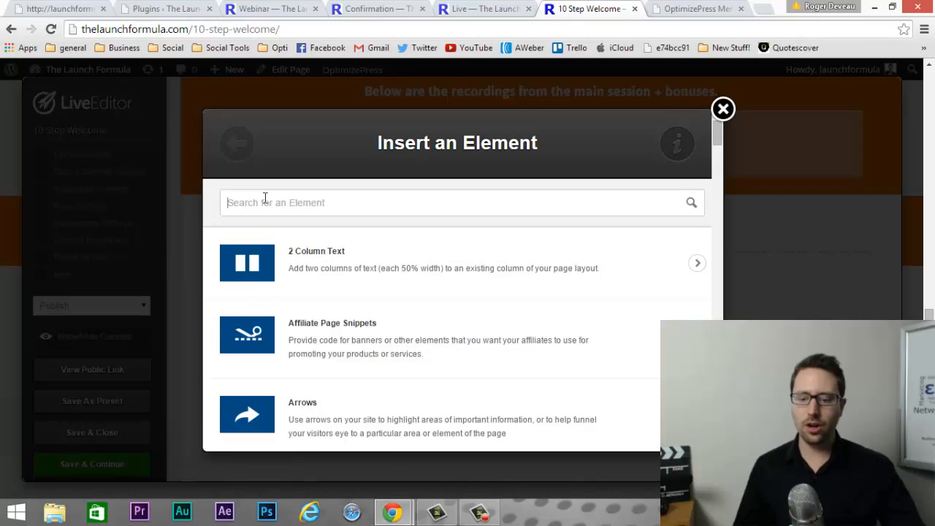
pyautogui.write('video')
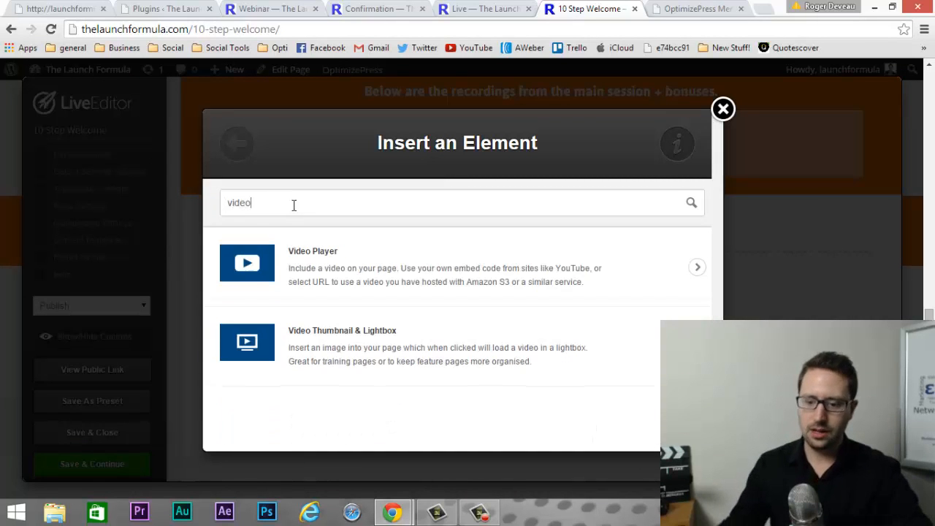
pyautogui.click(362, 254)
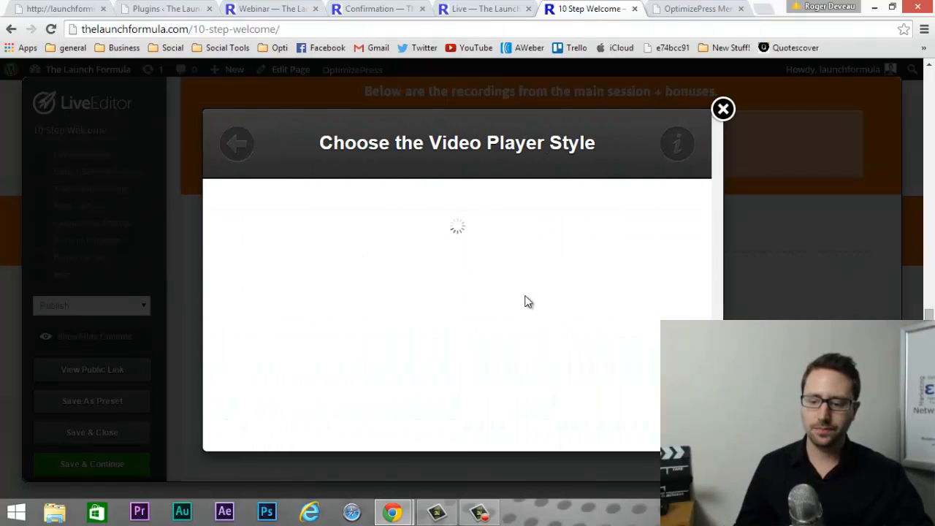
pyautogui.click(472, 300)
# Set the video type to Embed Code and insert the player with its code left blank and the default dimensions and alignment
pyautogui.click(285, 323)
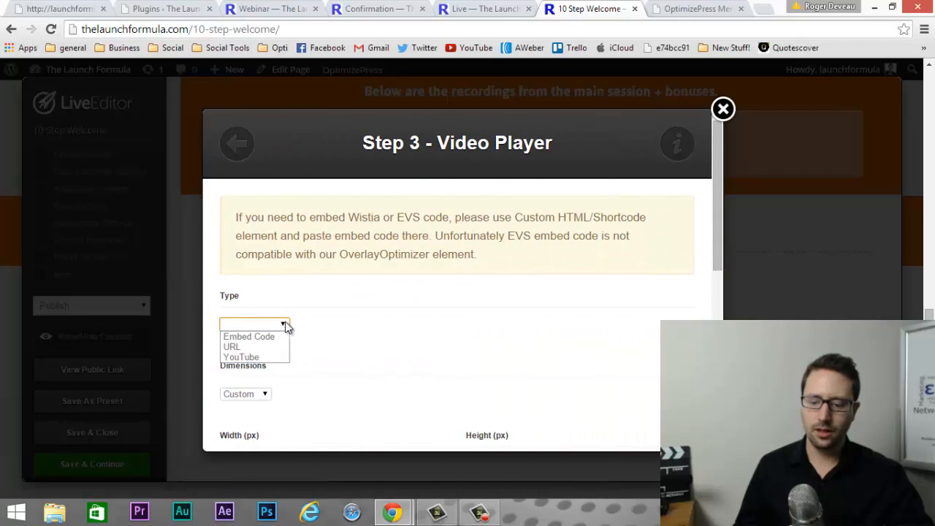
pyautogui.click(285, 337)
pyautogui.scroll(-2, 302, 301)
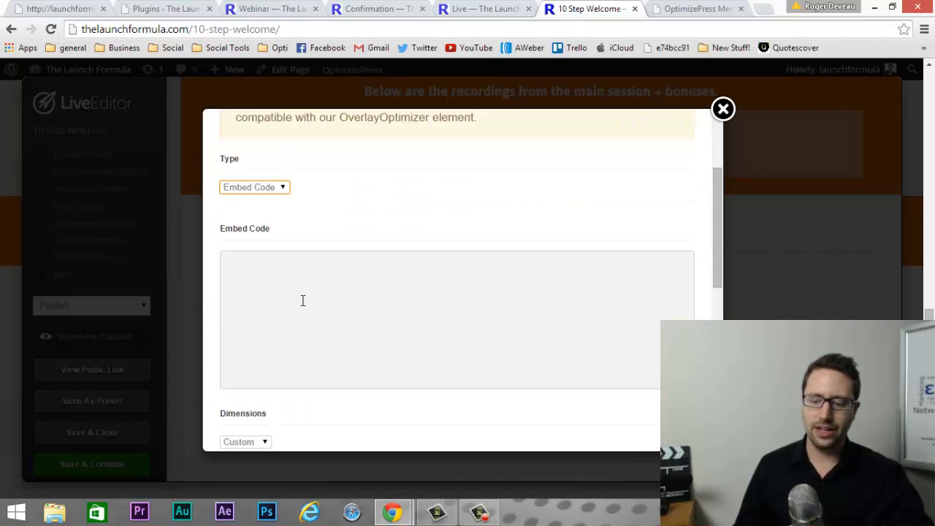
pyautogui.click(274, 272)
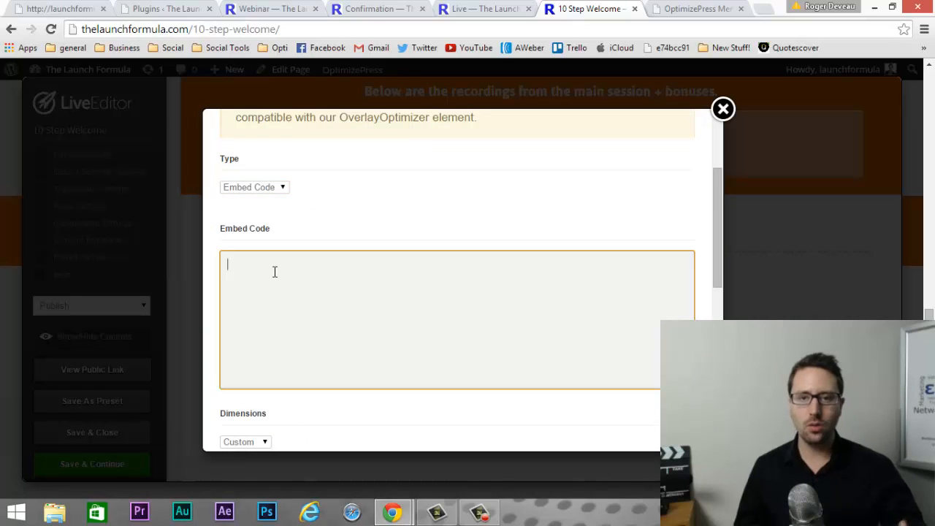
pyautogui.scroll(-6, 384, 323)
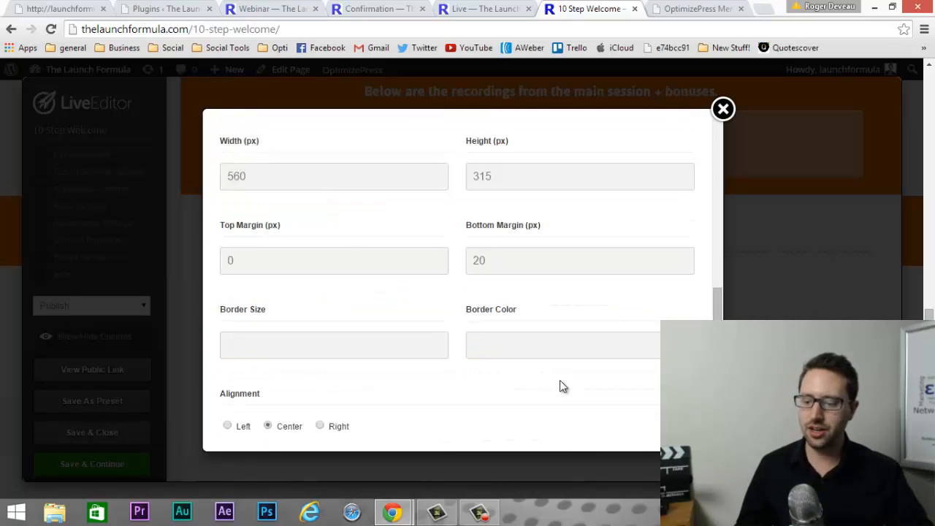
pyautogui.click(652, 413)
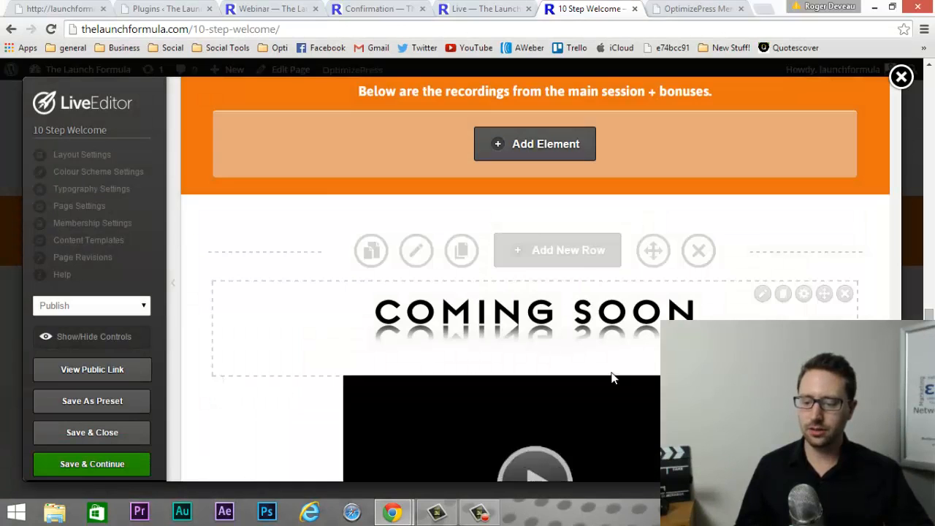
# Find and choose the Facebook Comments element for the space below the video player
pyautogui.scroll(-4, 606, 369)
pyautogui.click(549, 298)
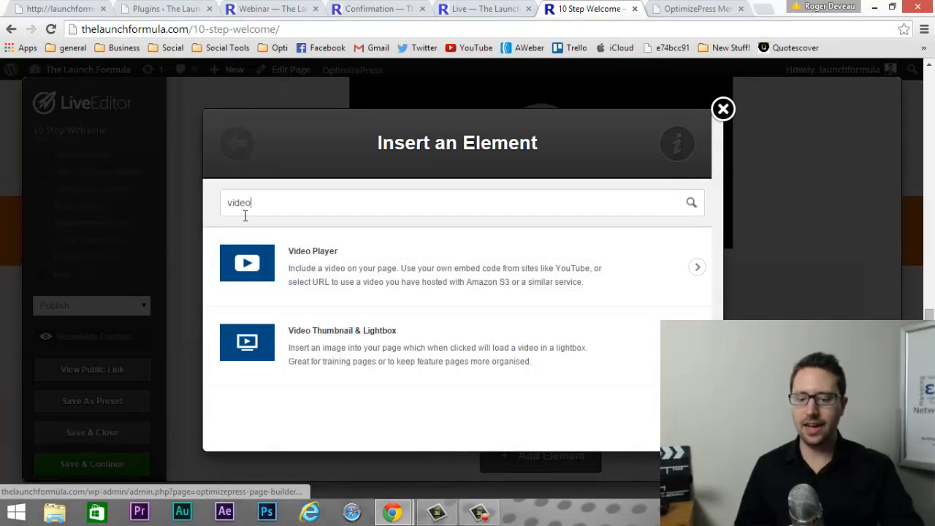
pyautogui.write('vide')
pyautogui.press('BackSpace')
pyautogui.press('BackSpace')
pyautogui.press('BackSpace')
pyautogui.press('BackSpace')
pyautogui.write('fa')
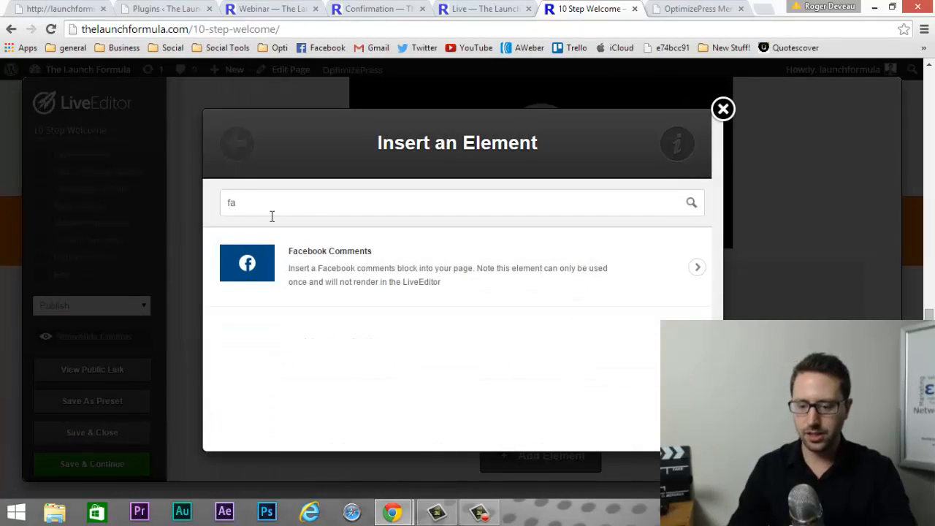
pyautogui.click(380, 256)
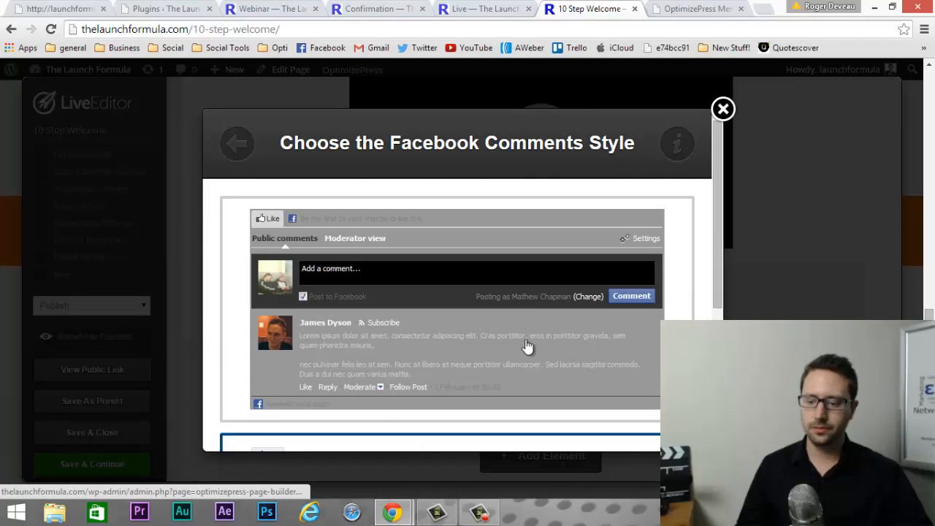
# Pick the second Facebook Comments style and insert the comments block with its default settings
pyautogui.scroll(-1, 528, 351)
pyautogui.scroll(-2, 528, 353)
pyautogui.click(521, 379)
pyautogui.scroll(-1, 522, 377)
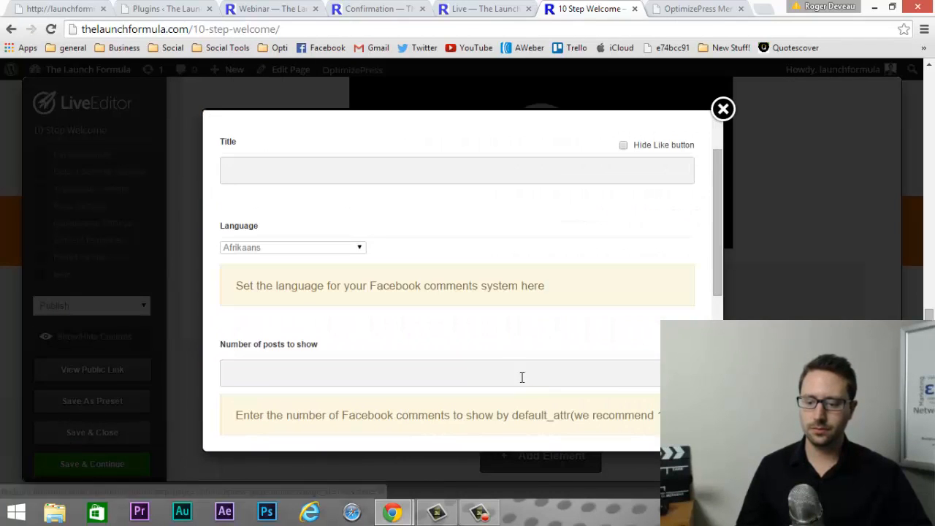
pyautogui.scroll(-5, 355, 285)
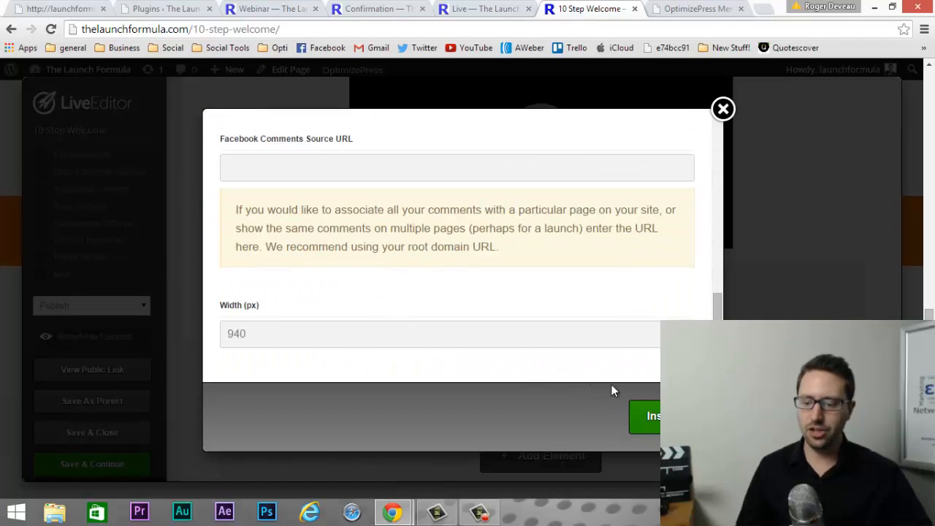
pyautogui.click(649, 428)
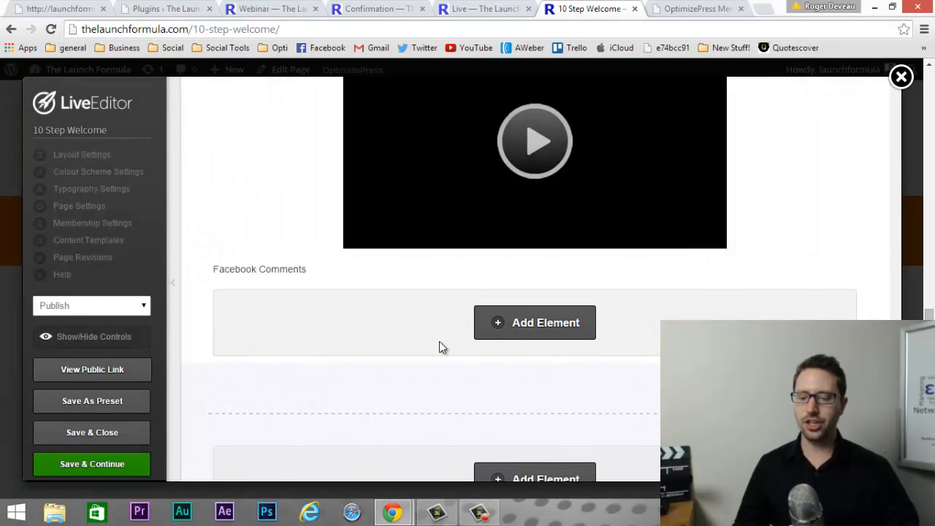
# Check the added video and comments elements, save and close the editor, and select the comment box on the live page
pyautogui.scroll(2, 439, 341)
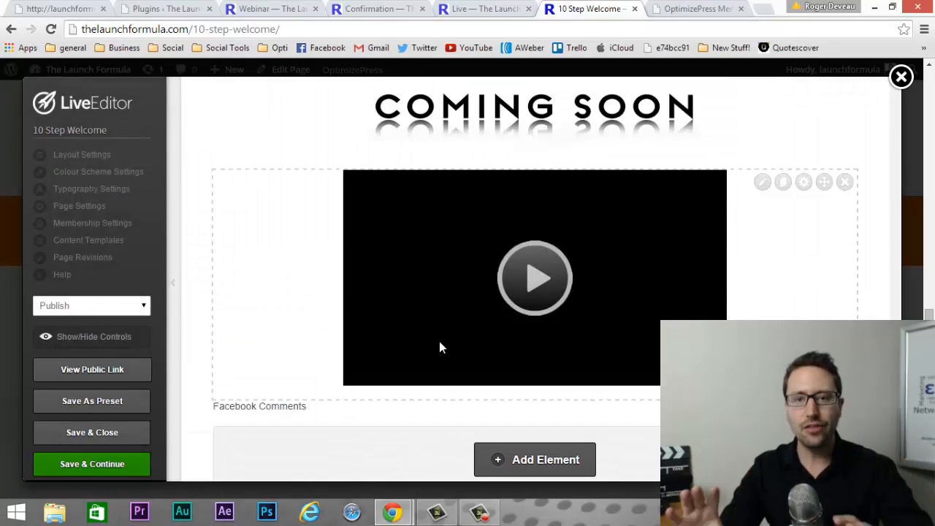
pyautogui.scroll(2, 444, 332)
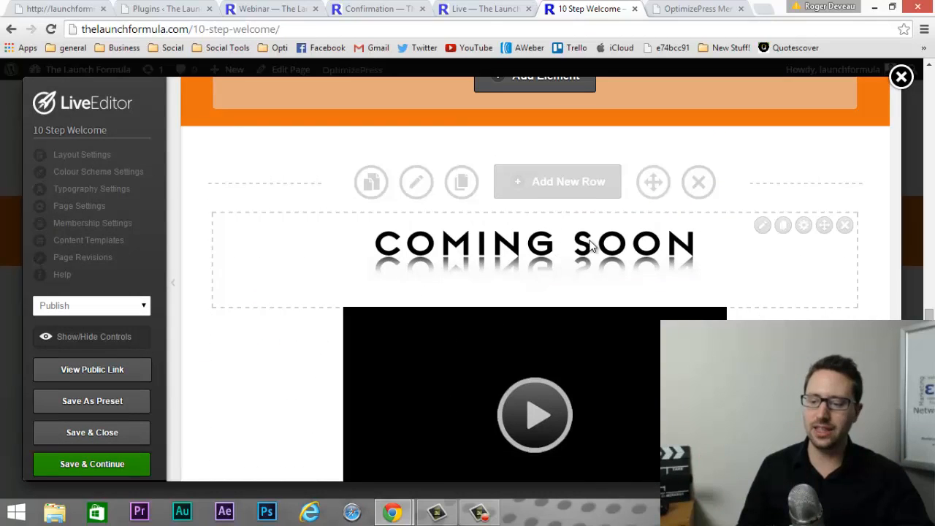
pyautogui.scroll(-2, 643, 354)
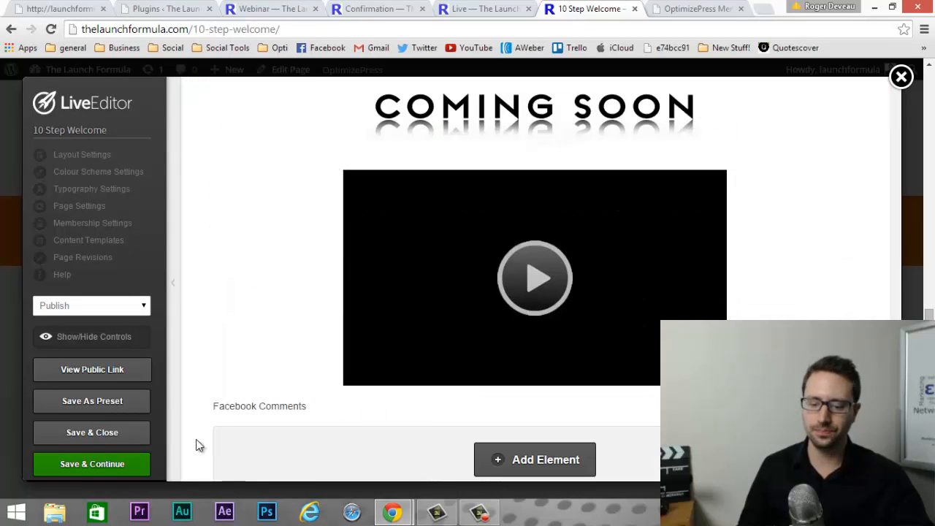
pyautogui.click(80, 435)
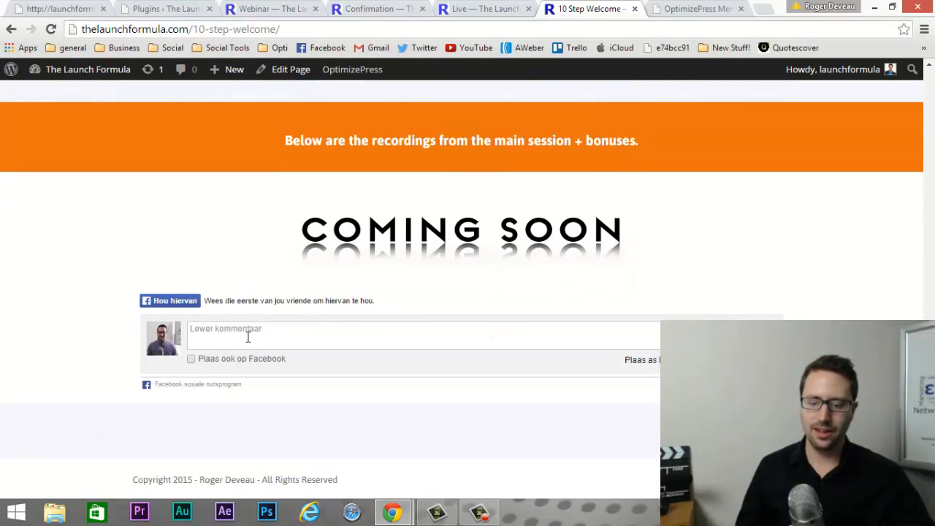
pyautogui.click(248, 337)
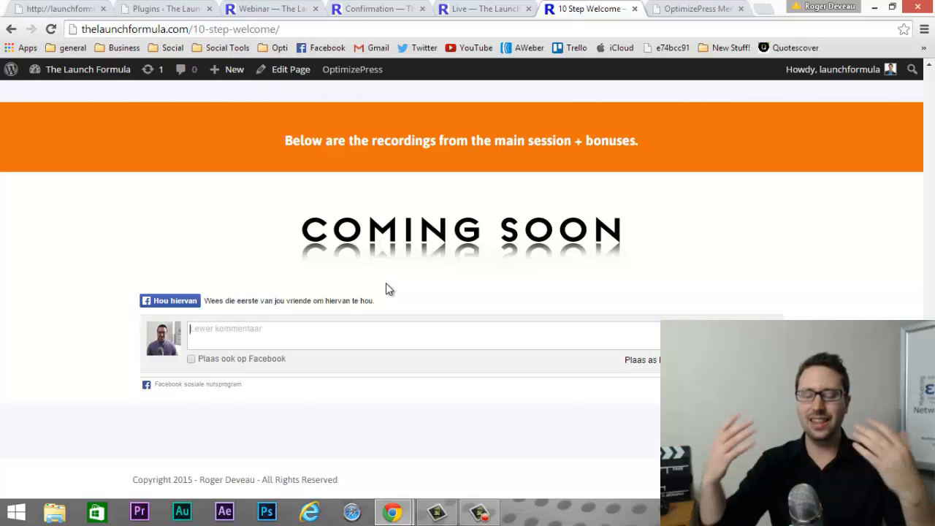
# Review the live 10-step welcome page from its headline down to the coming-soon recordings section and the Facebook comments
pyautogui.scroll(10, 386, 288)
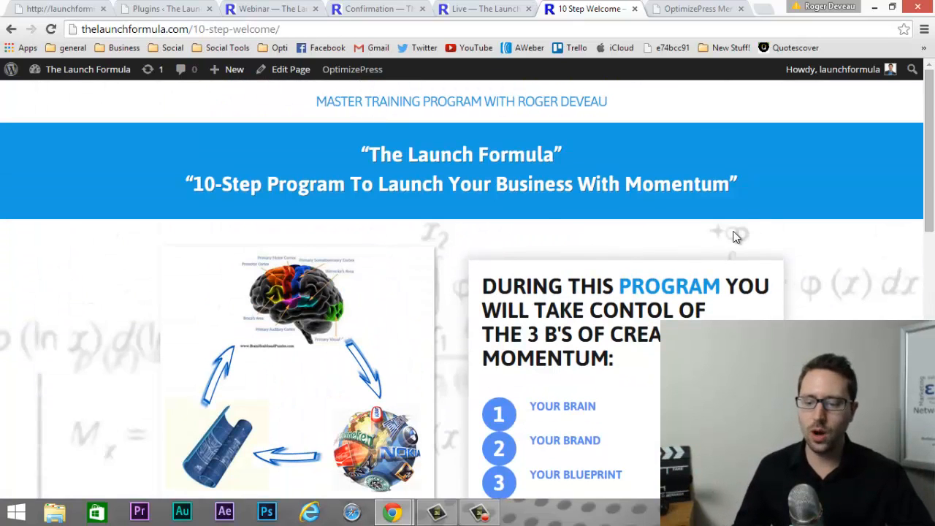
pyautogui.scroll(-10, 735, 236)
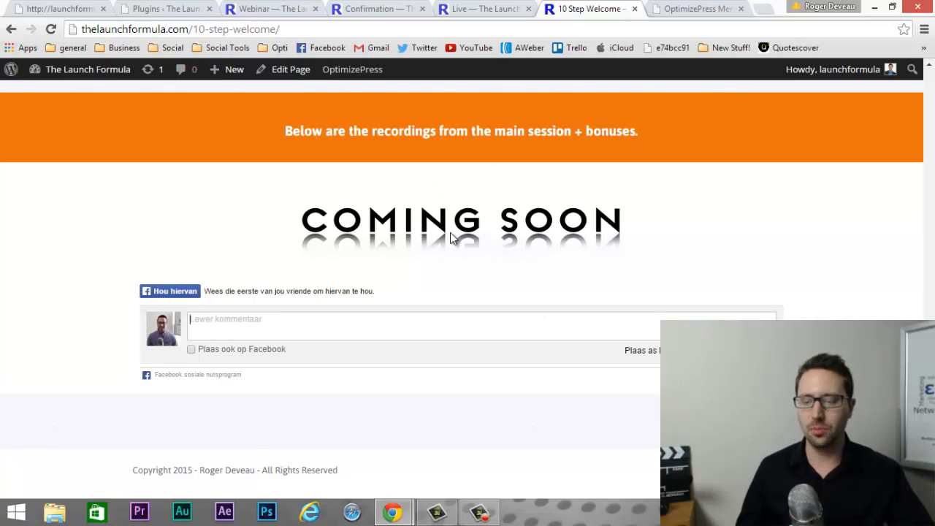
pyautogui.scroll(15, 434, 281)
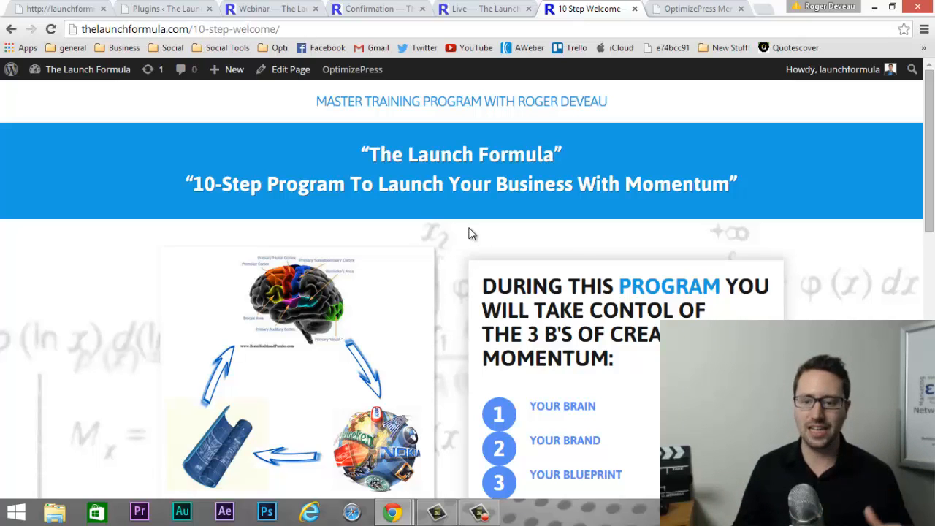
pyautogui.scroll(-3, 468, 253)
pyautogui.scroll(-6, 629, 202)
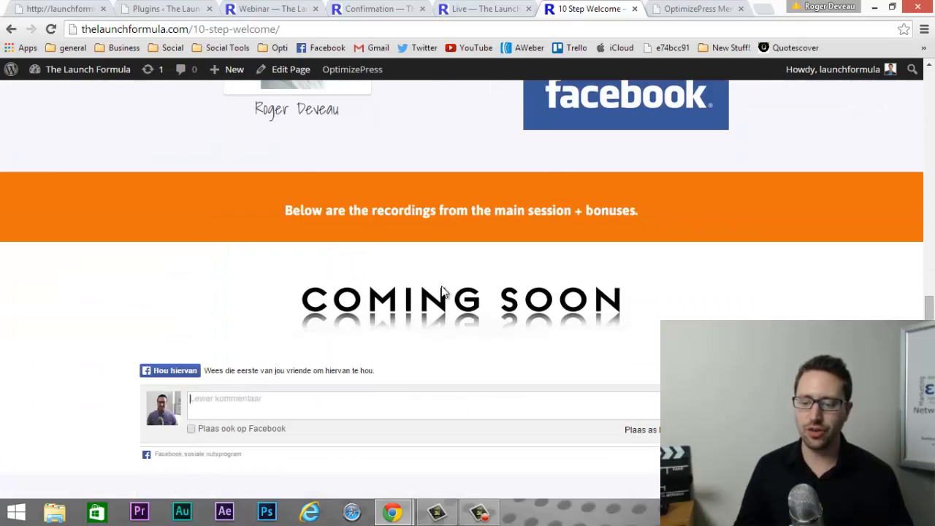
pyautogui.scroll(8, 474, 305)
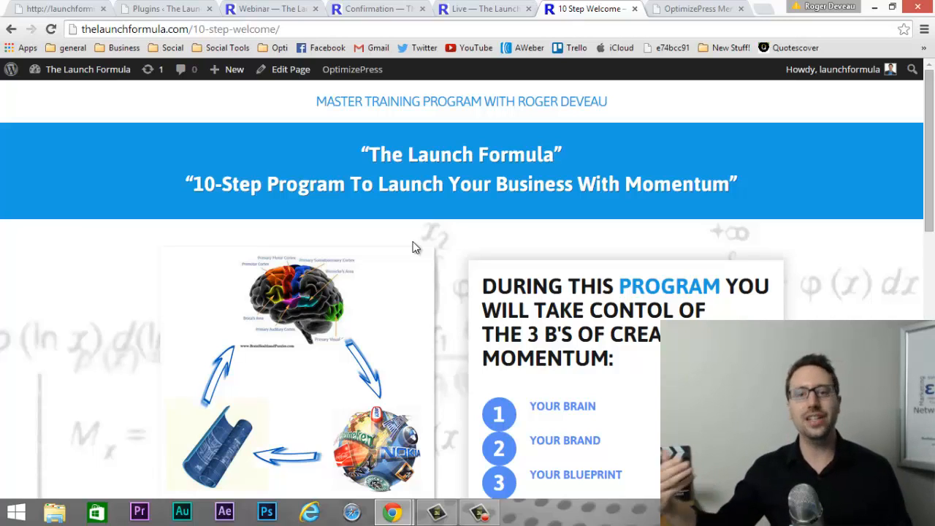
# Start a new page in the OptimizePress Page Builder from the site's admin area and name it "Member required"
pyautogui.click(162, 9)
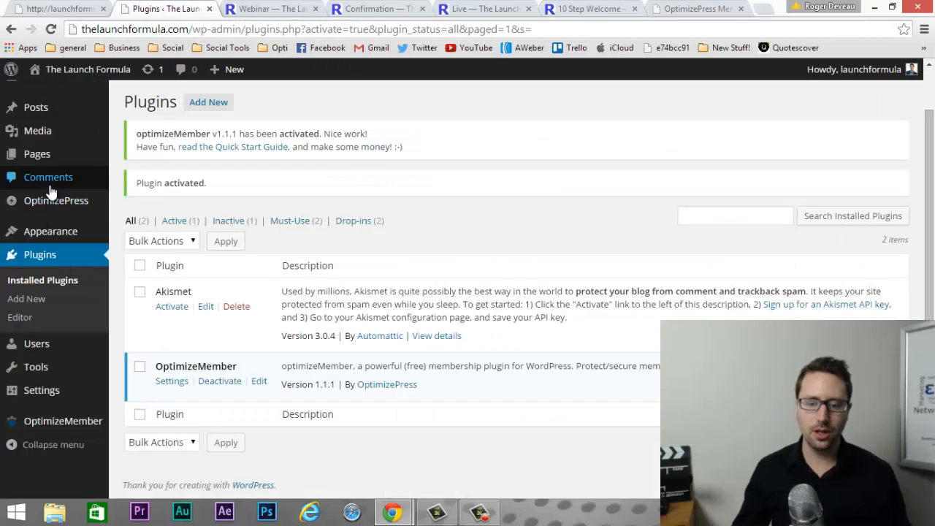
pyautogui.moveTo(53, 210)
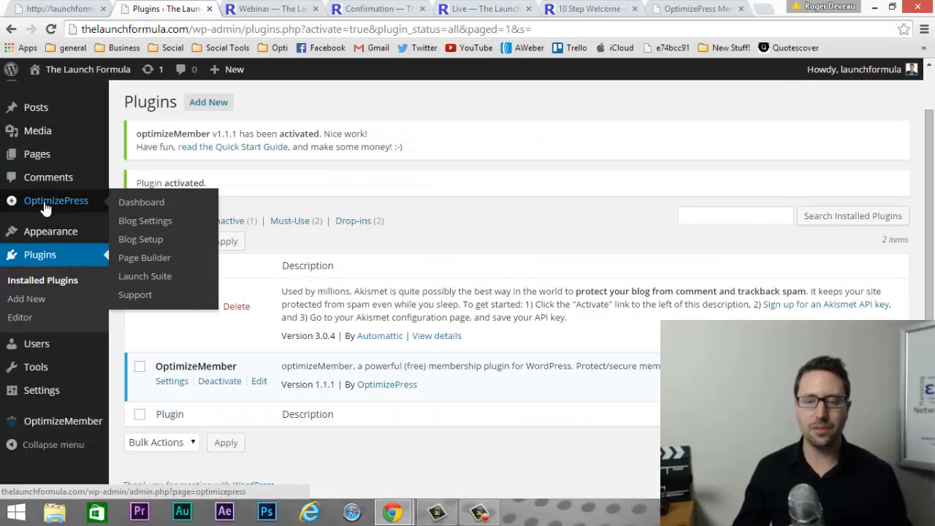
pyautogui.click(155, 260)
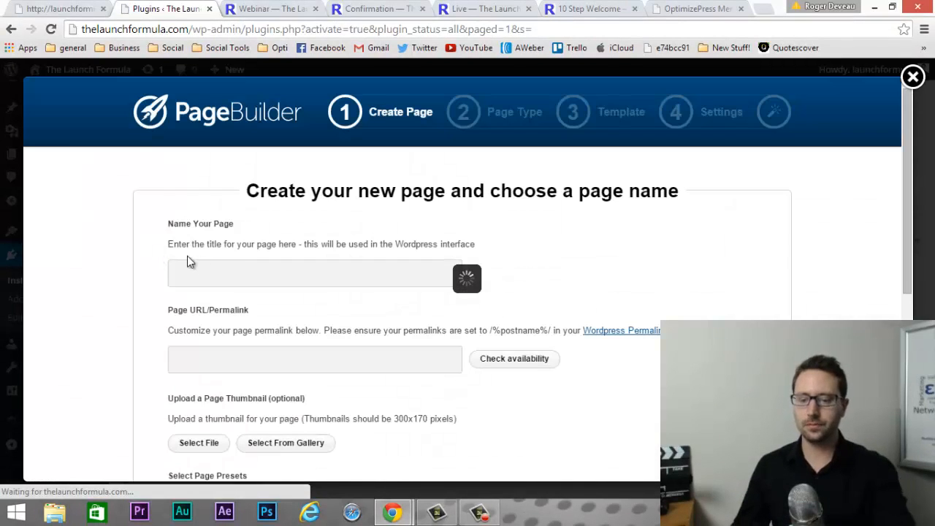
pyautogui.click(212, 270)
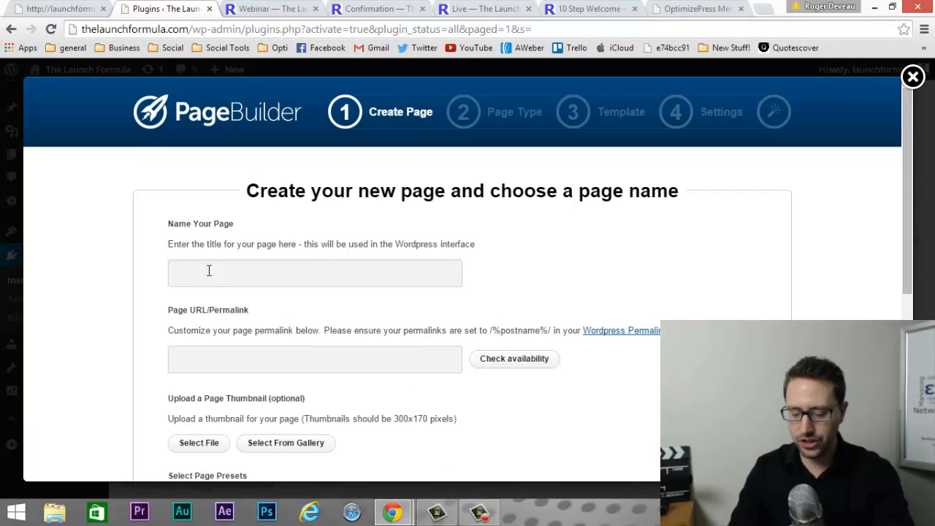
pyautogui.write('Member')
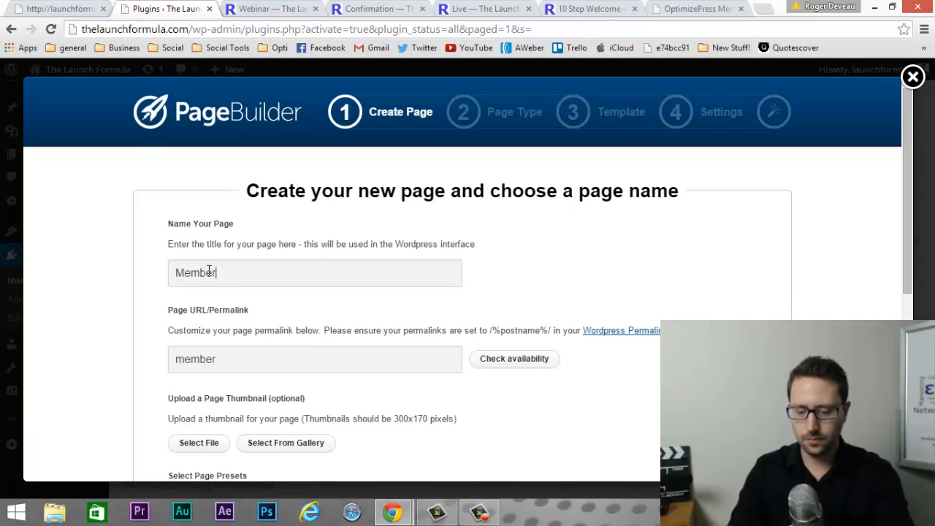
pyautogui.write(' required')
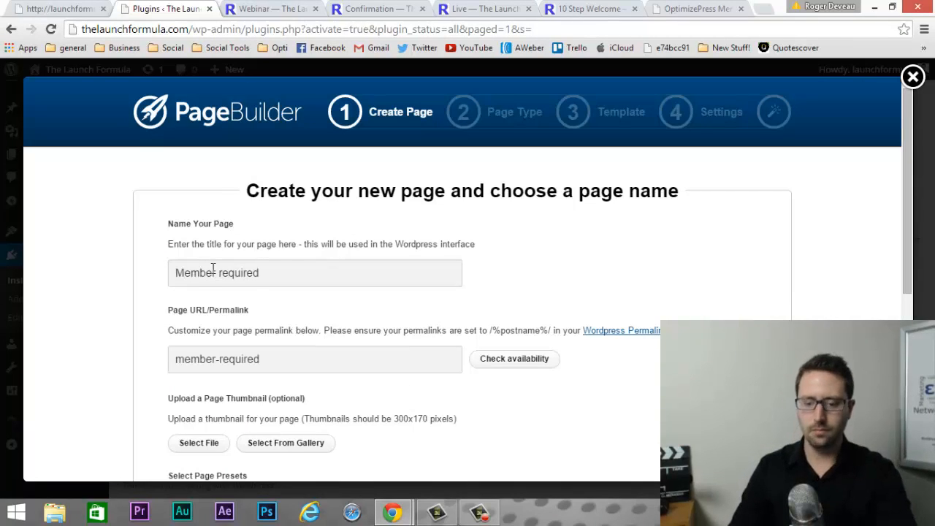
# Keep the suggested permalink and the Blank Page preset for the new page, and continue to the page type
pyautogui.scroll(-2, 266, 153)
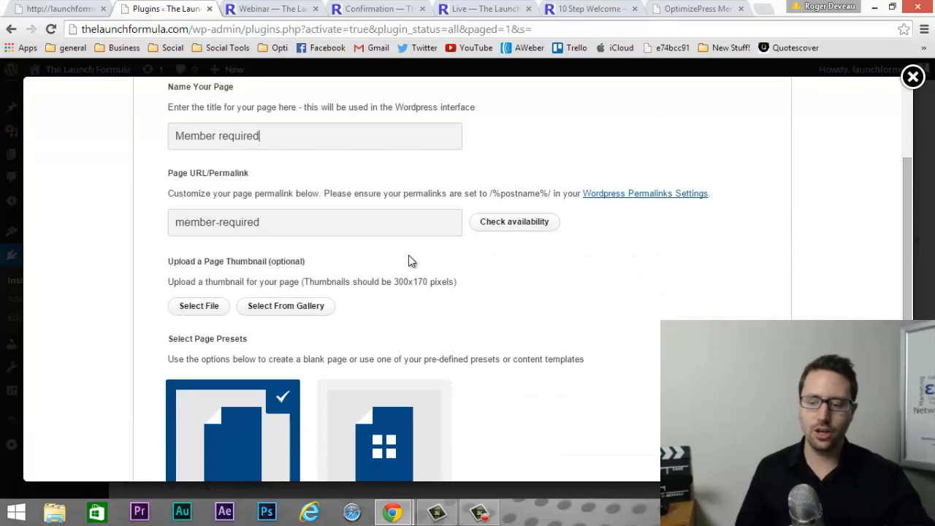
pyautogui.scroll(-2, 408, 269)
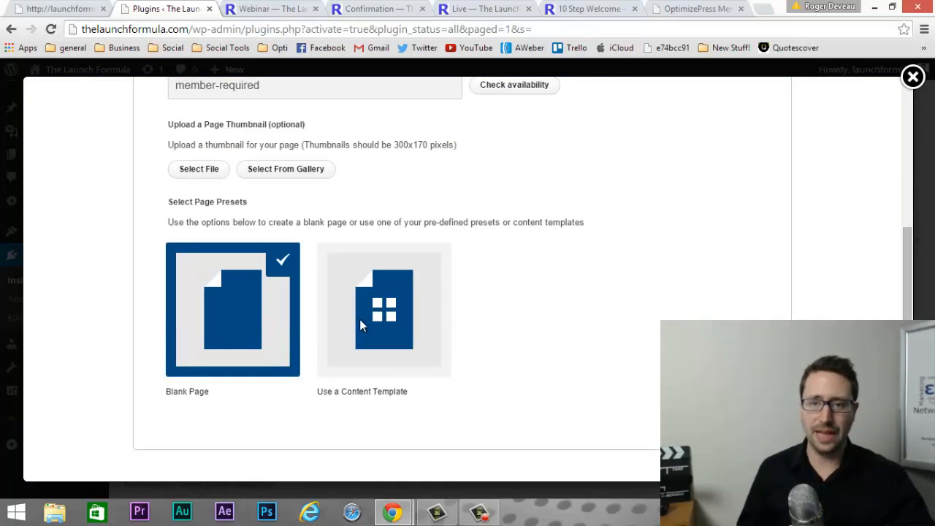
pyautogui.scroll(-1, 534, 322)
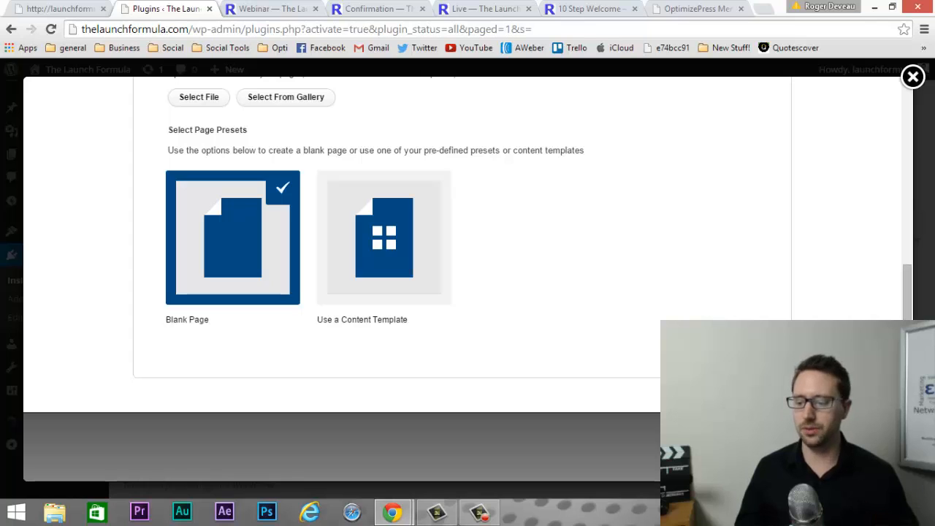
pyautogui.click(720, 446)
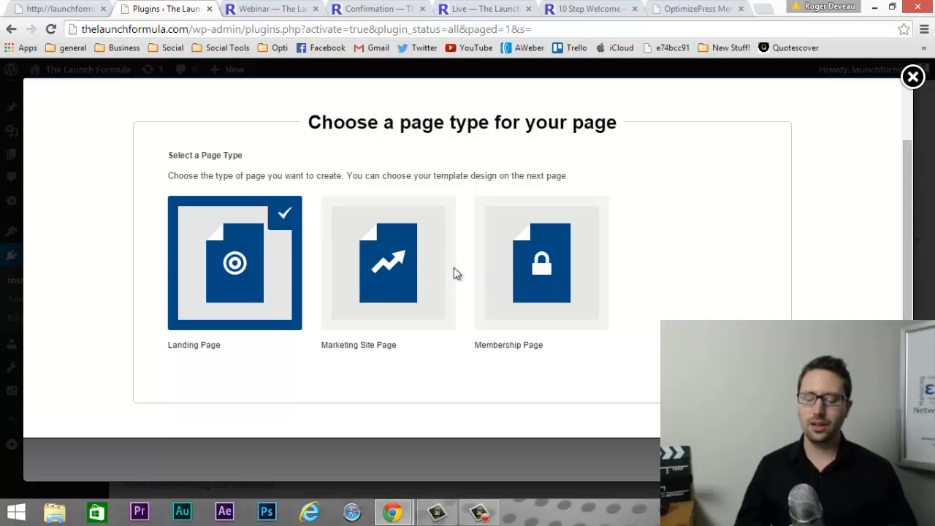
# Choose Marketing Site Page as the page type and continue to the template selection
pyautogui.click(365, 267)
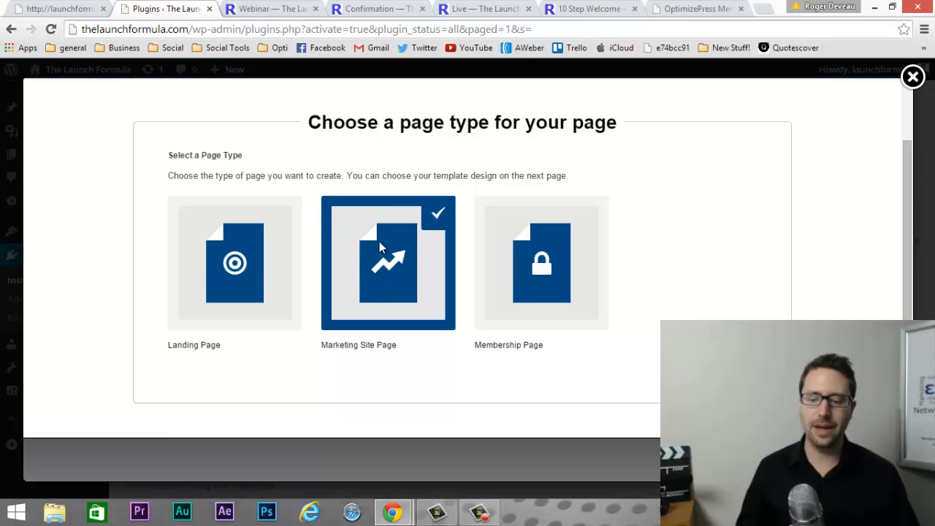
pyautogui.click(241, 281)
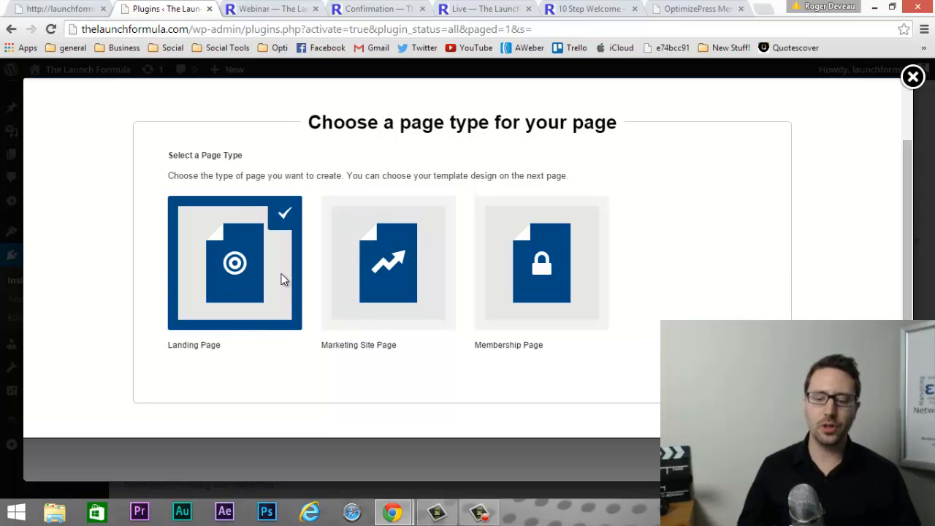
pyautogui.click(343, 278)
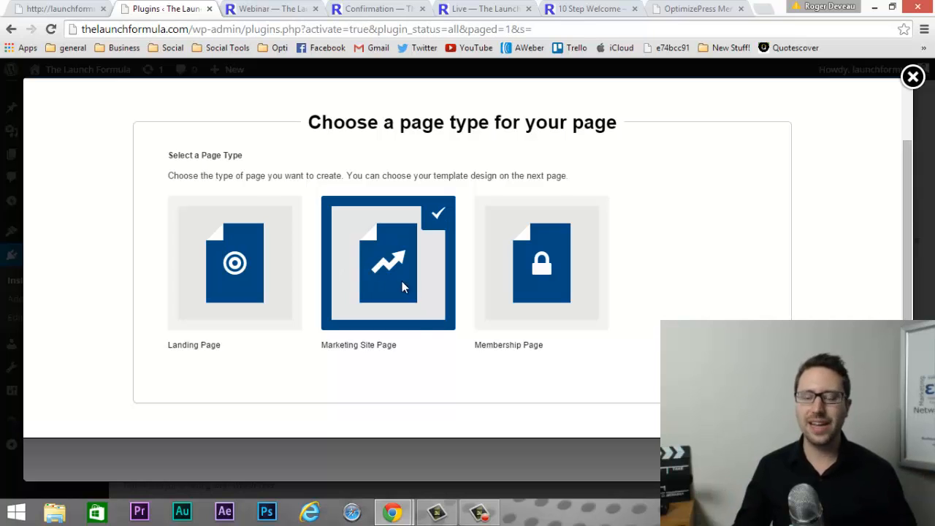
pyautogui.scroll(-1, 577, 389)
pyautogui.click(719, 444)
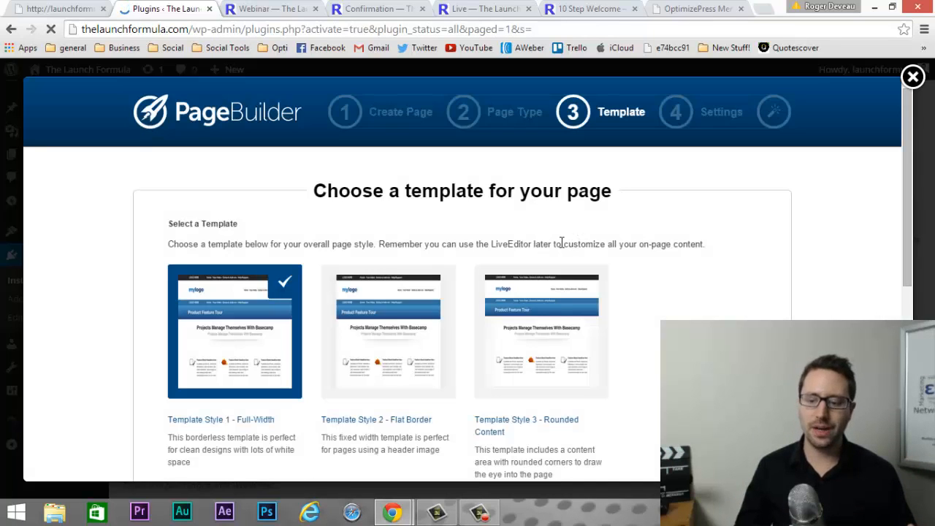
# Compare the templates, keep Template Style 1 - Full-Width, and save the layout settings with header, feature title and footer turned off
pyautogui.scroll(-3, 555, 249)
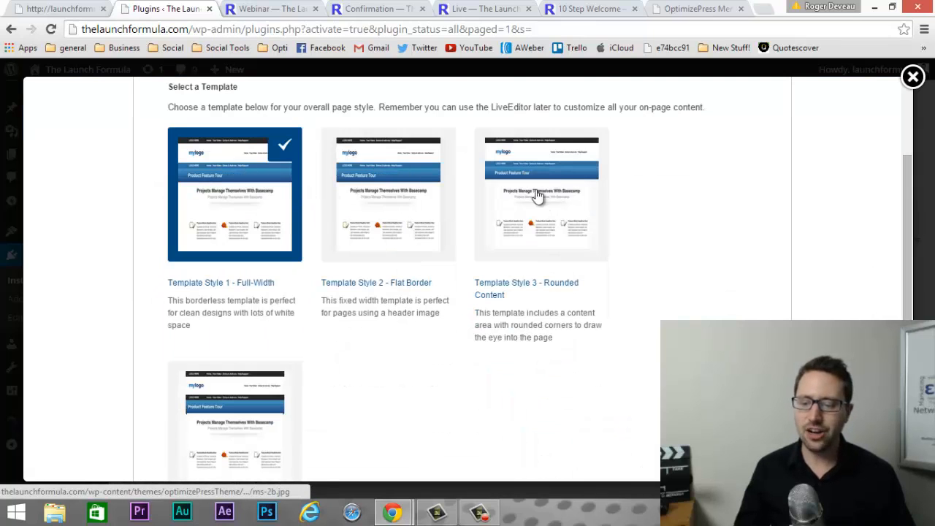
pyautogui.scroll(-2, 508, 243)
pyautogui.scroll(3, 246, 346)
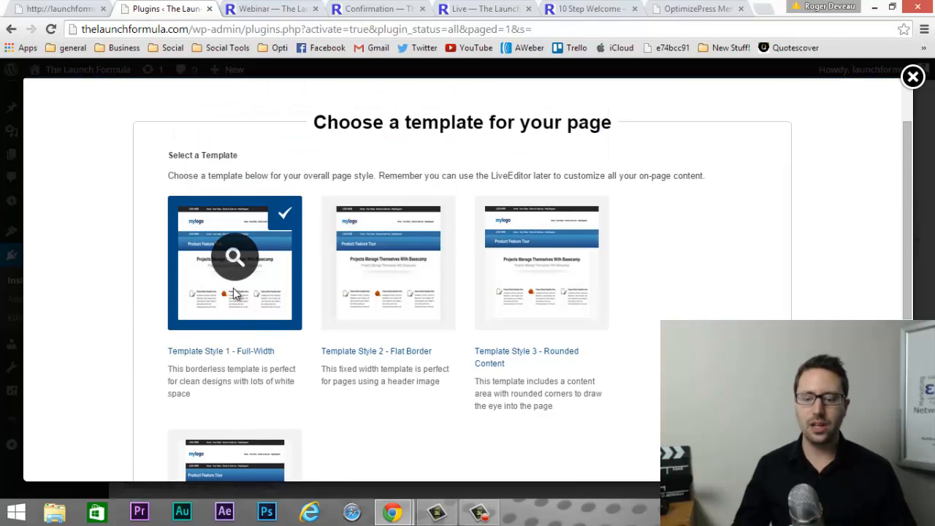
pyautogui.scroll(-3, 401, 265)
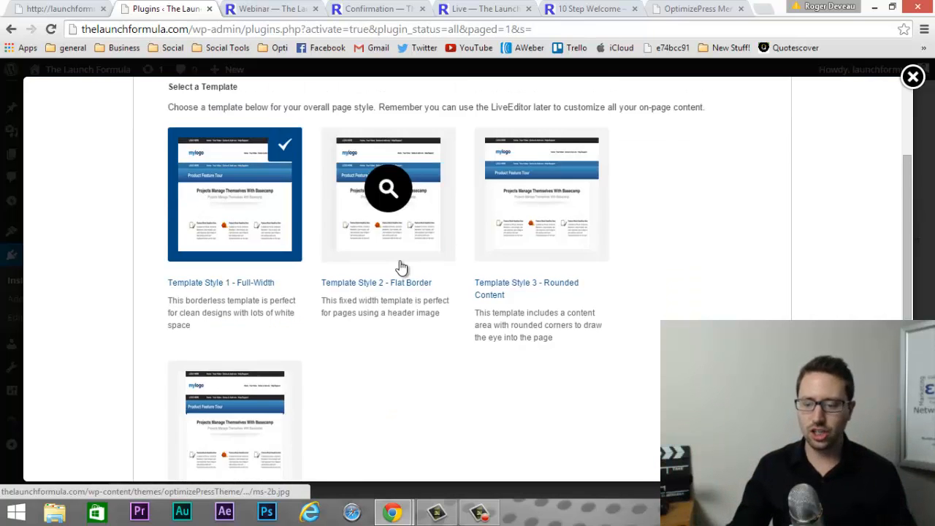
pyautogui.scroll(2, 305, 182)
pyautogui.scroll(-2, 241, 208)
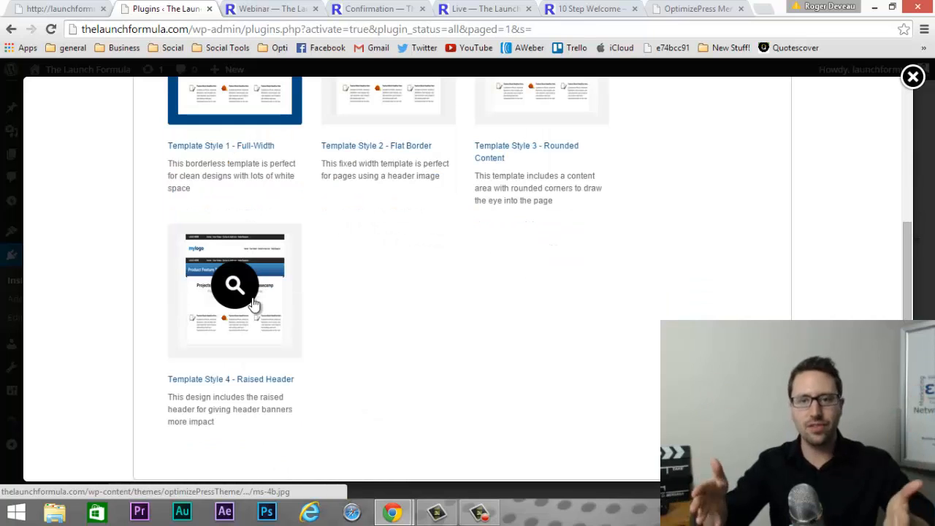
pyautogui.scroll(-1, 253, 299)
pyautogui.scroll(-1, 254, 298)
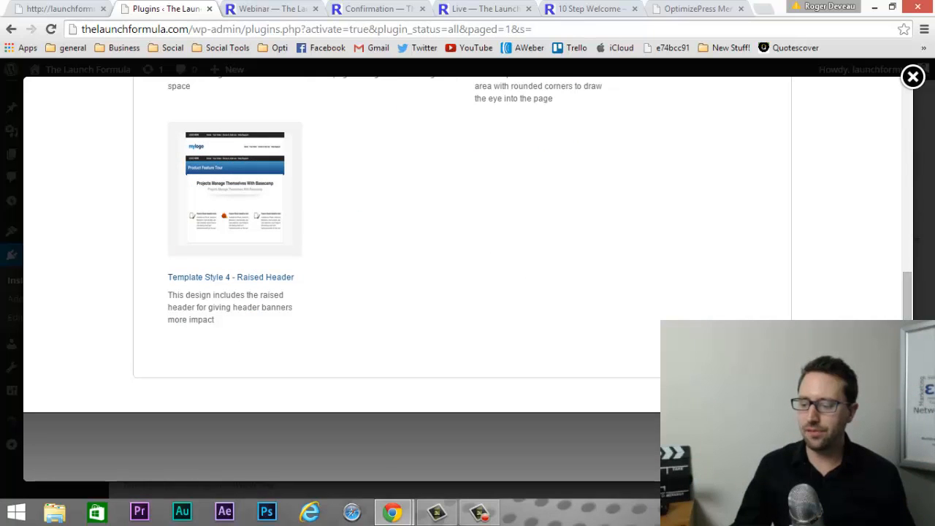
pyautogui.click(713, 444)
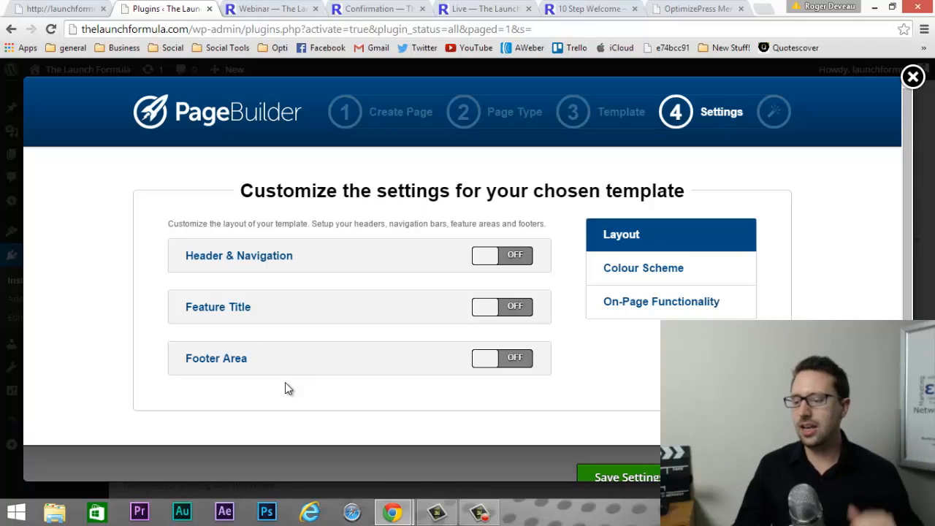
pyautogui.scroll(-1, 339, 363)
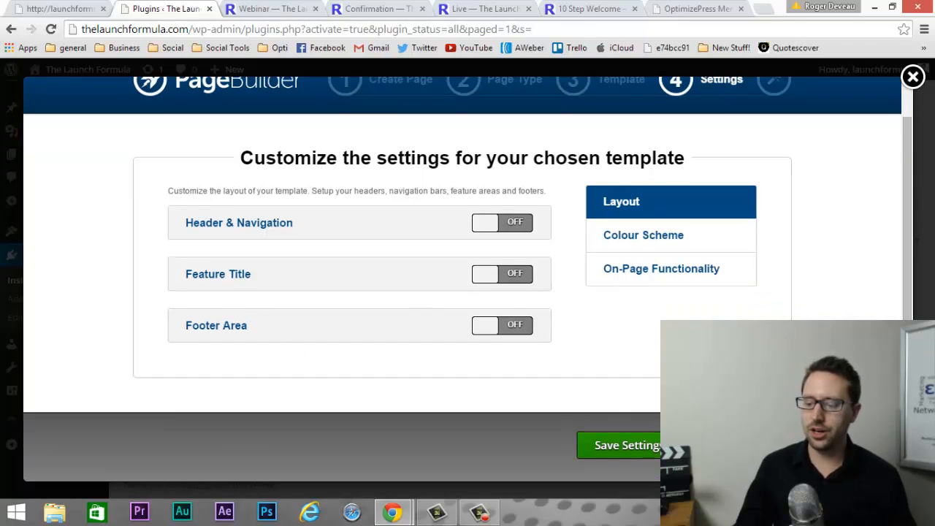
pyautogui.click(684, 445)
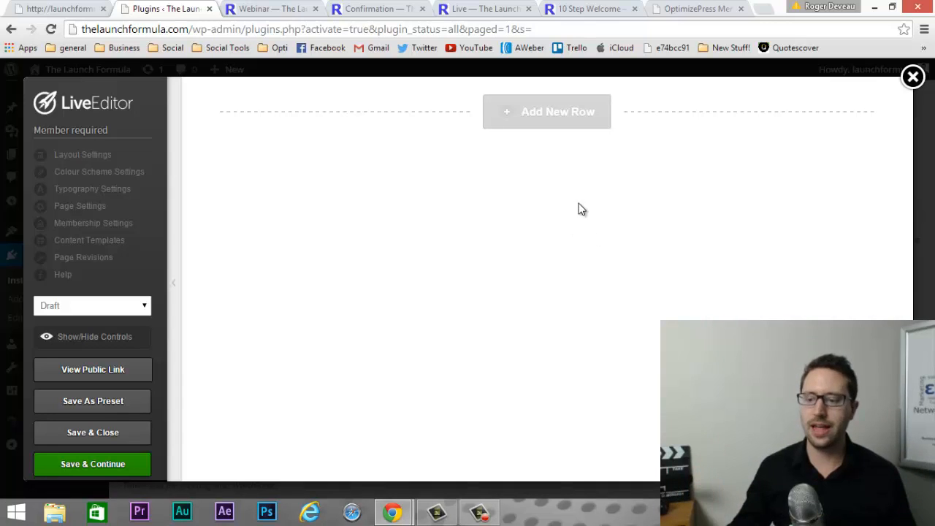
# Insert a simple two-column row into the empty Member required page
pyautogui.click(559, 122)
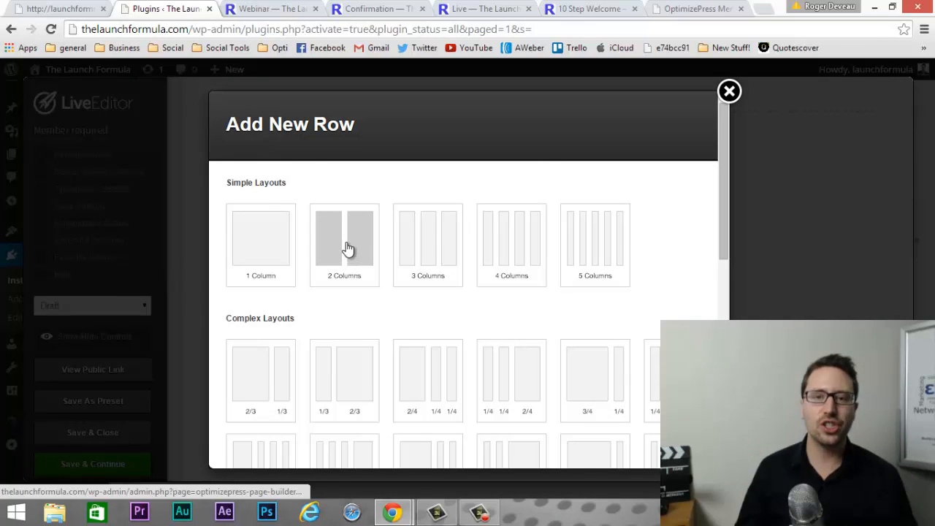
pyautogui.click(350, 243)
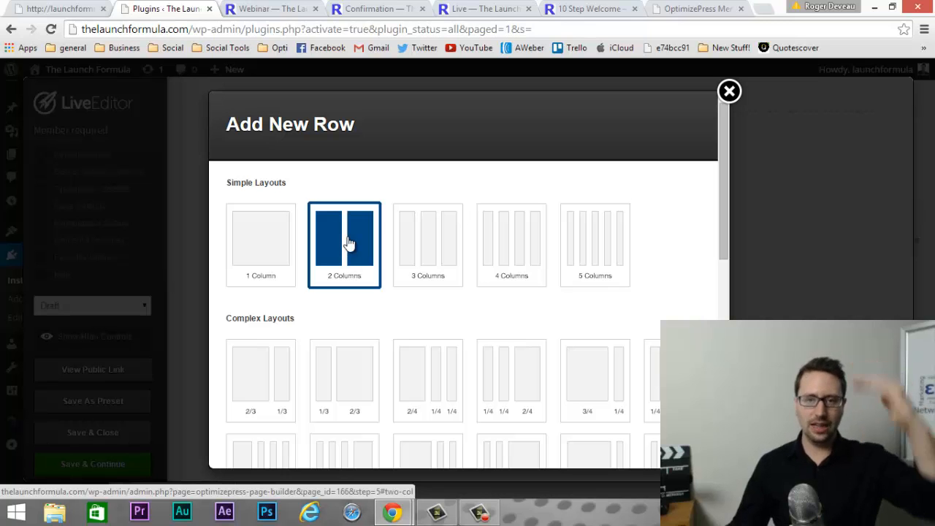
pyautogui.scroll(-10, 490, 359)
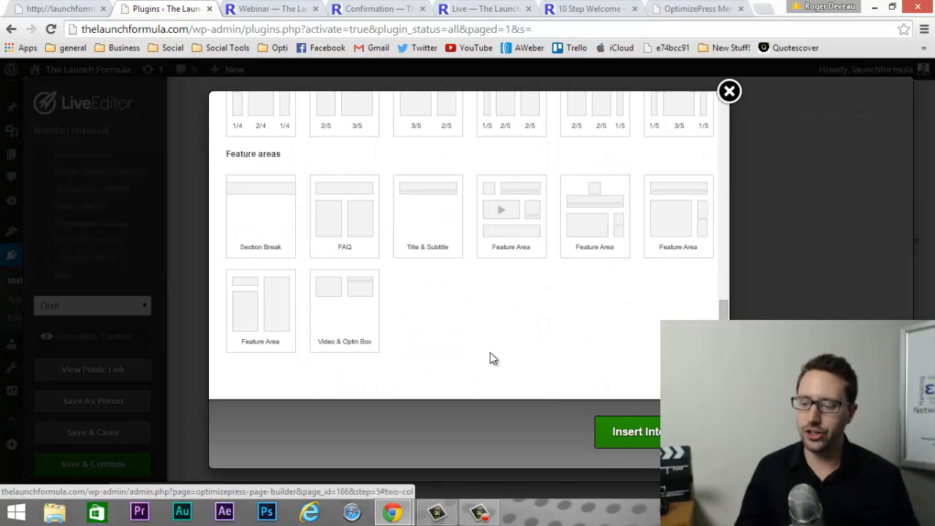
pyautogui.click(622, 434)
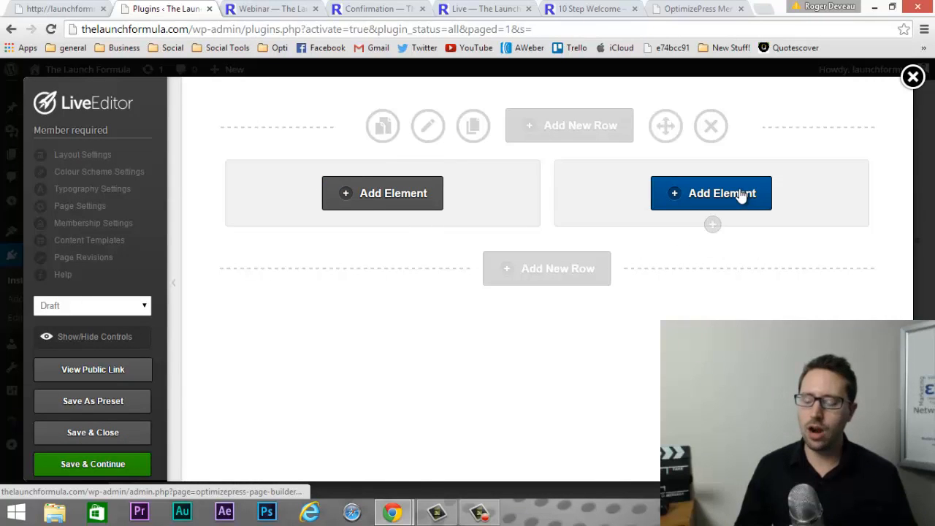
# Find the Membership Login Form element for the row's right column and choose its Logged in style
pyautogui.click(701, 197)
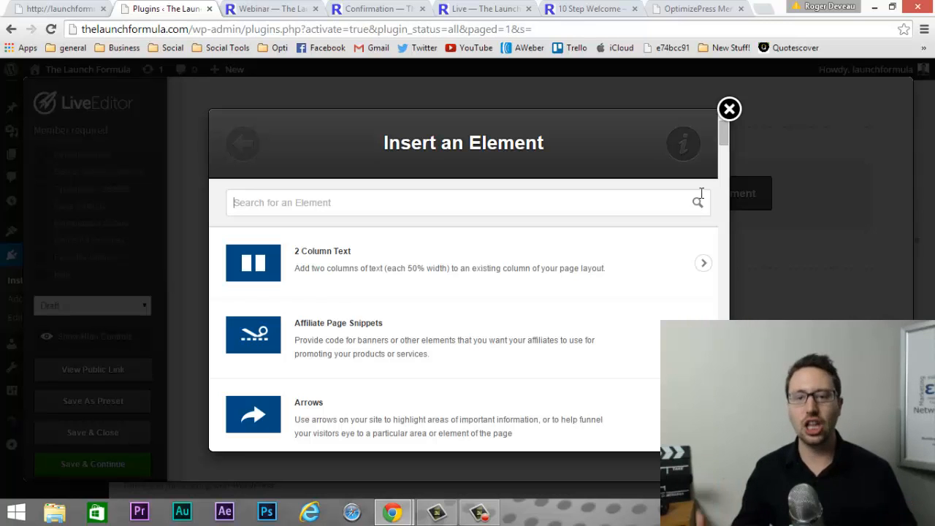
pyautogui.scroll(-4, 407, 249)
pyautogui.scroll(4, 350, 212)
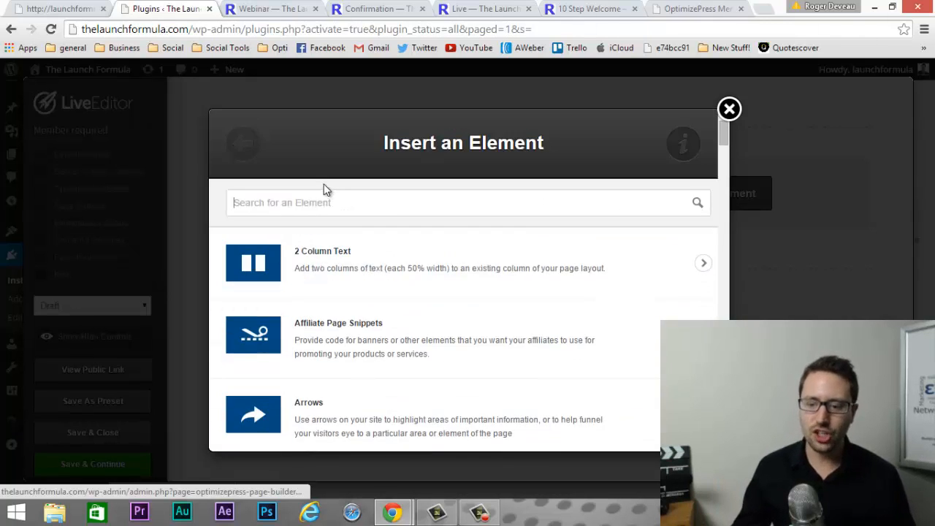
pyautogui.write('t')
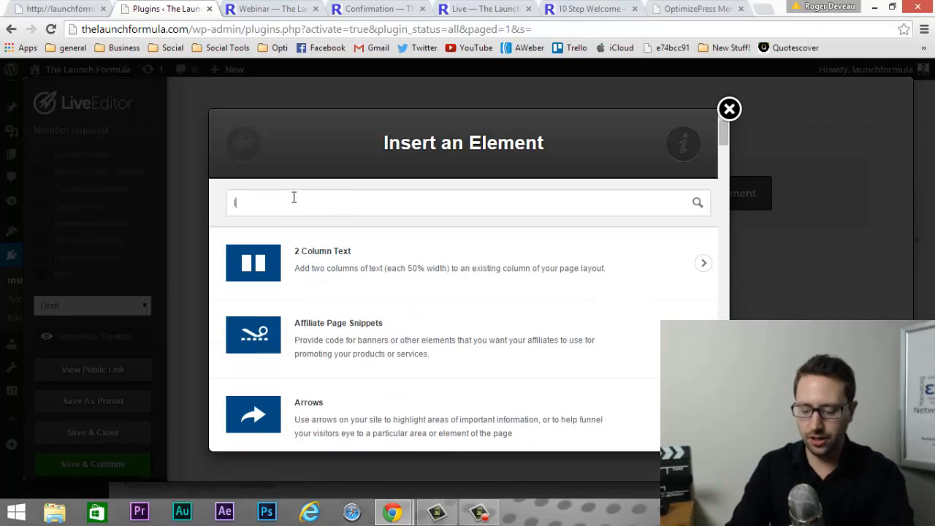
pyautogui.write('ogin')
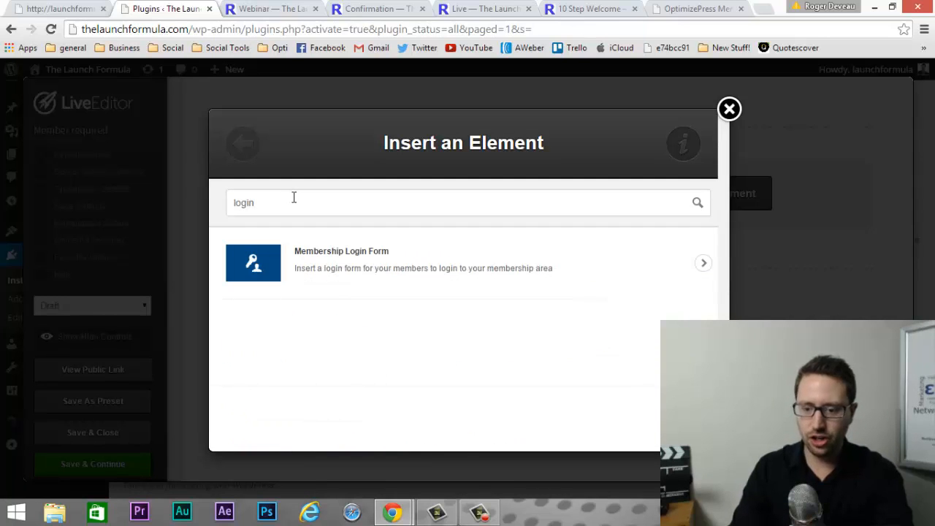
pyautogui.click(351, 271)
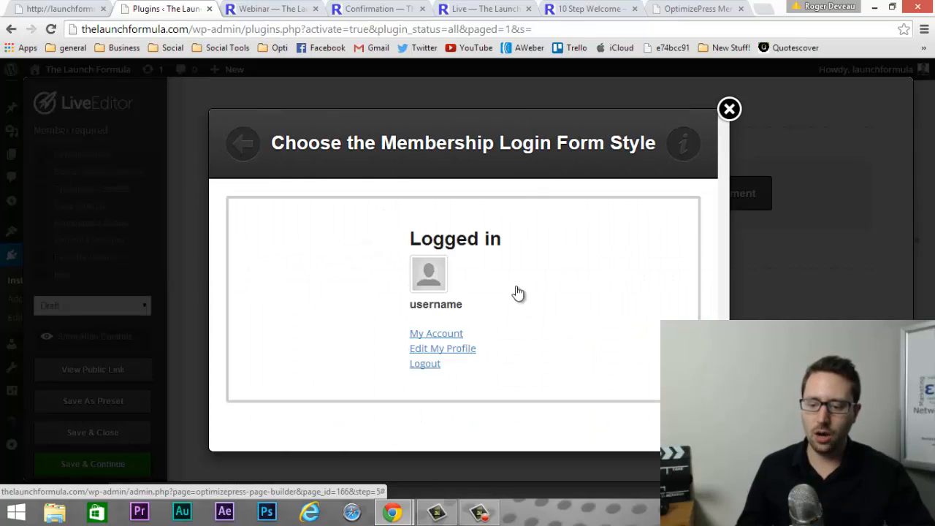
pyautogui.click(515, 289)
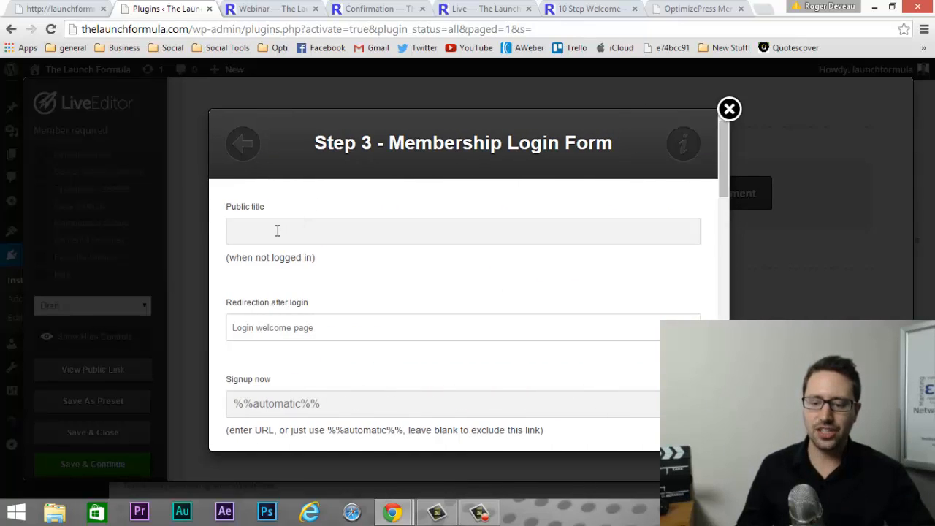
# Set the login form's public title to "Log in here!" and keep Login welcome page as the redirection after login
pyautogui.click(277, 231)
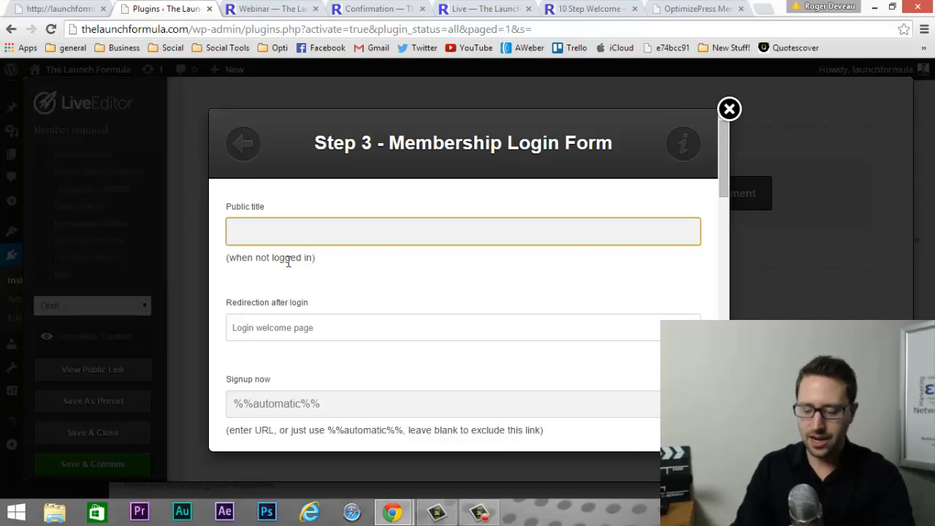
pyautogui.write('Log ')
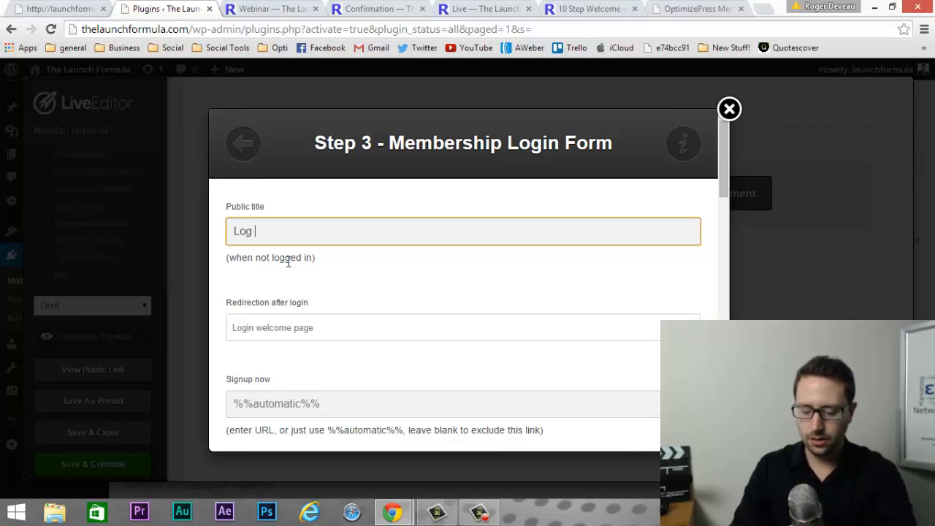
pyautogui.write('in here')
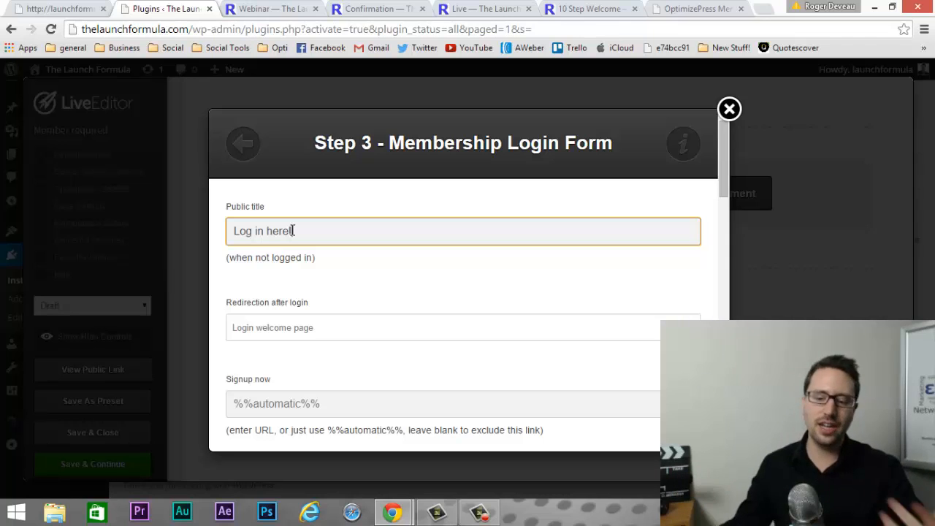
pyautogui.scroll(-1, 292, 230)
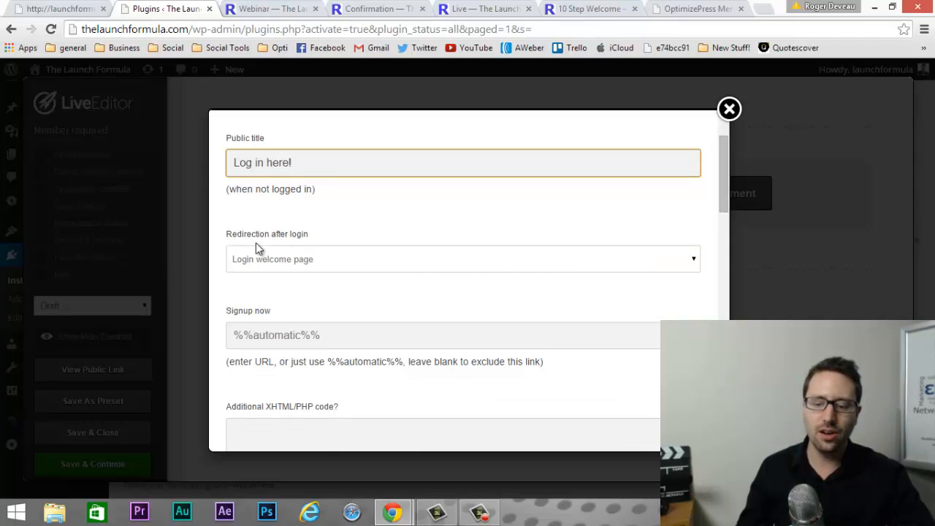
pyautogui.click(694, 261)
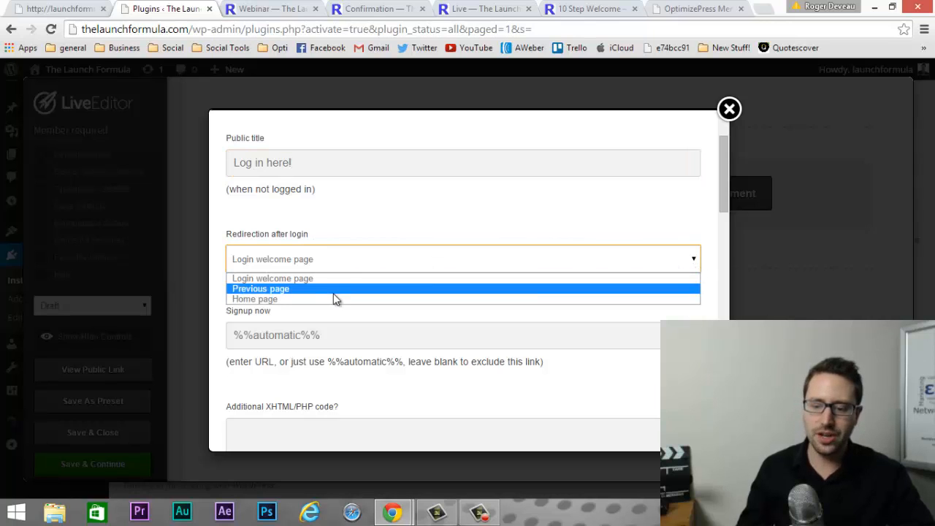
pyautogui.click(293, 283)
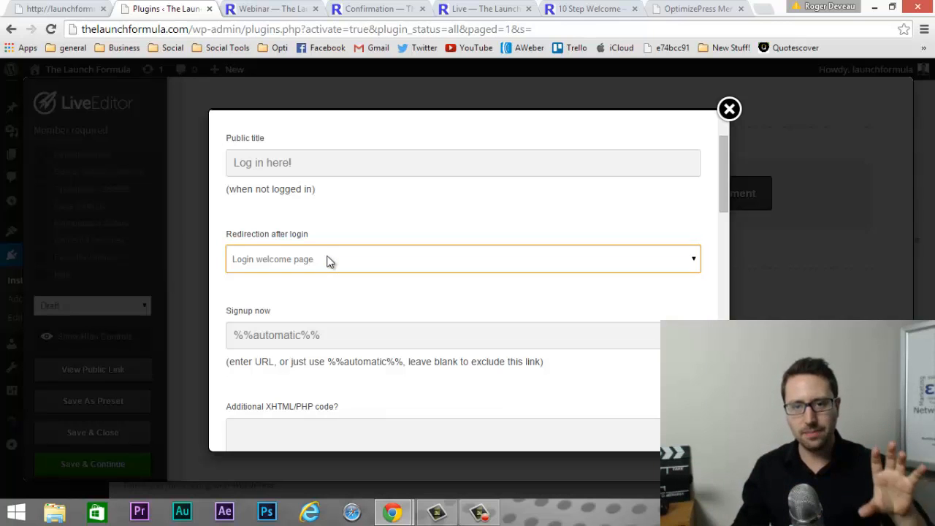
# Look through the site's Live, Confirmation and 10 Step Welcome pages, and return to the login form settings
pyautogui.click(485, 9)
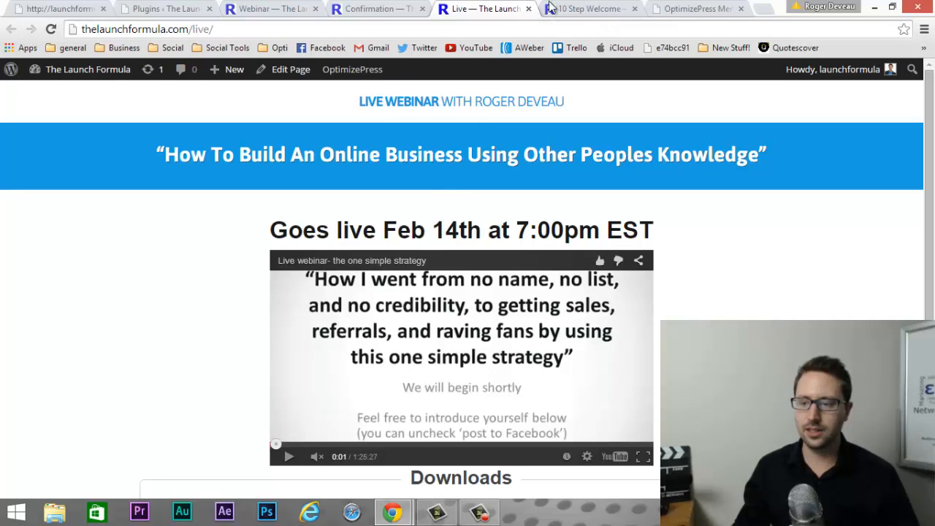
pyautogui.click(357, 9)
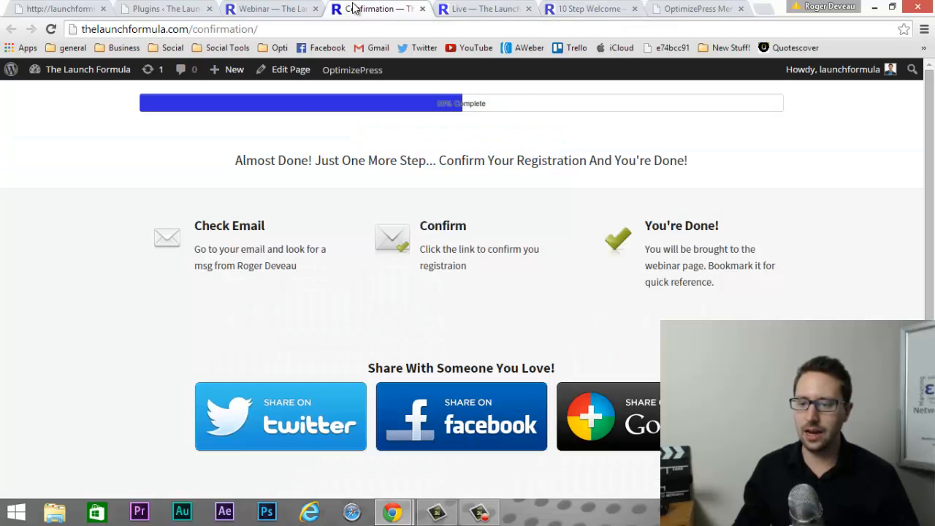
pyautogui.click(612, 10)
pyautogui.scroll(-7, 544, 355)
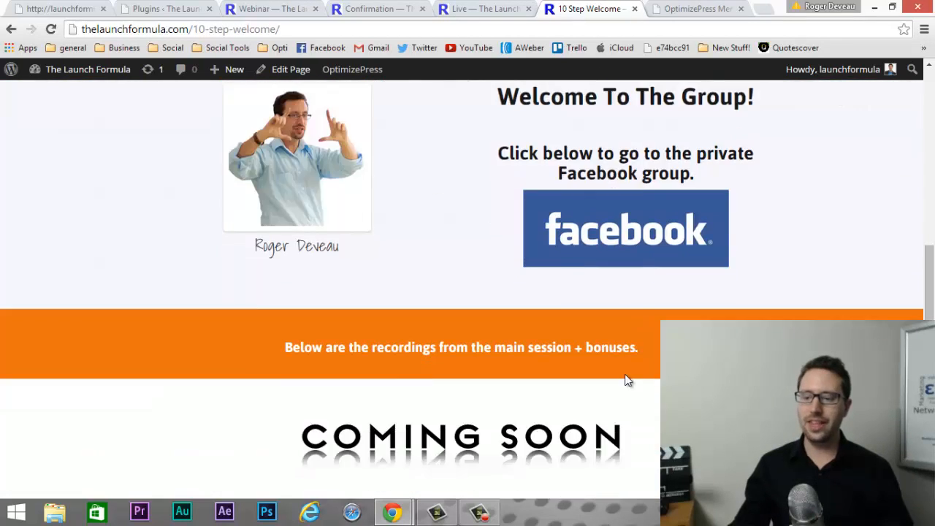
pyautogui.scroll(5, 626, 379)
pyautogui.scroll(2, 621, 376)
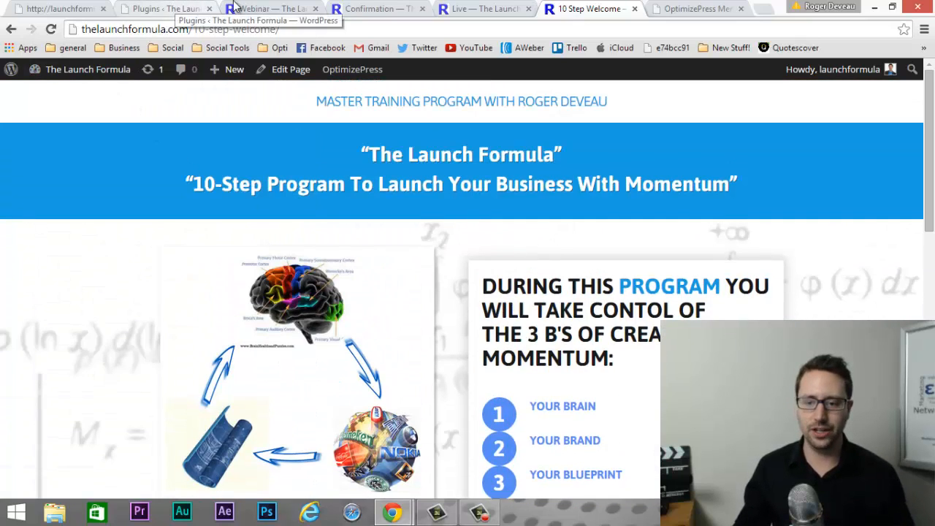
pyautogui.click(144, 8)
# Leave the signup link on %%automatic%% and set the logged-in profile title to "ethospreneurs"
pyautogui.scroll(-2, 497, 265)
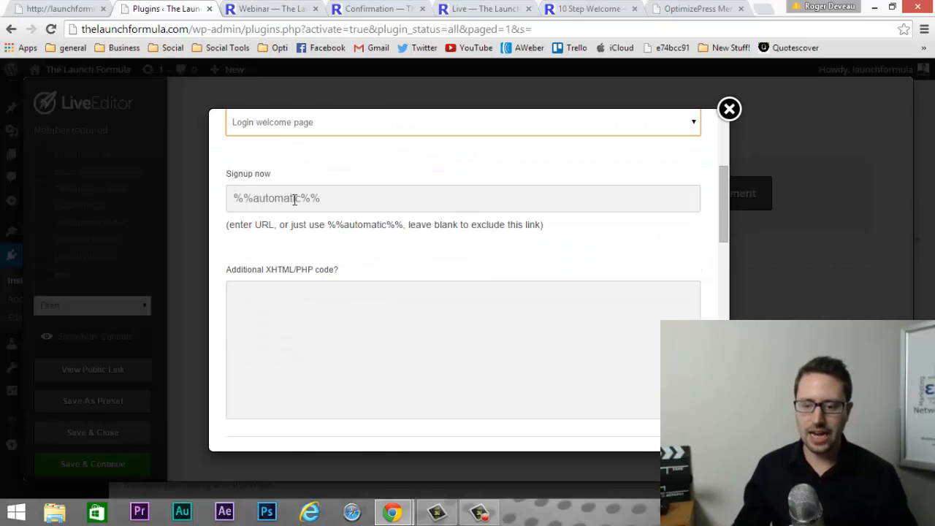
pyautogui.scroll(-1, 306, 224)
pyautogui.scroll(-4, 325, 253)
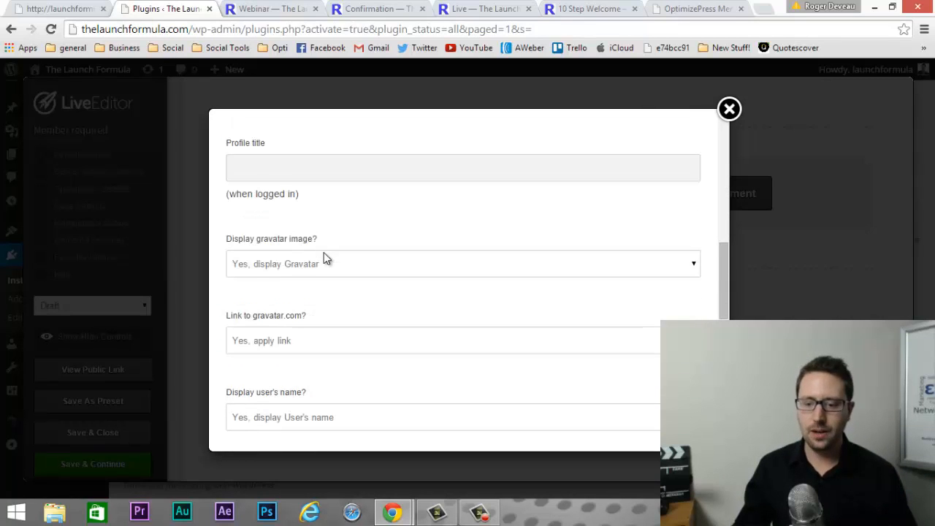
pyautogui.click(279, 167)
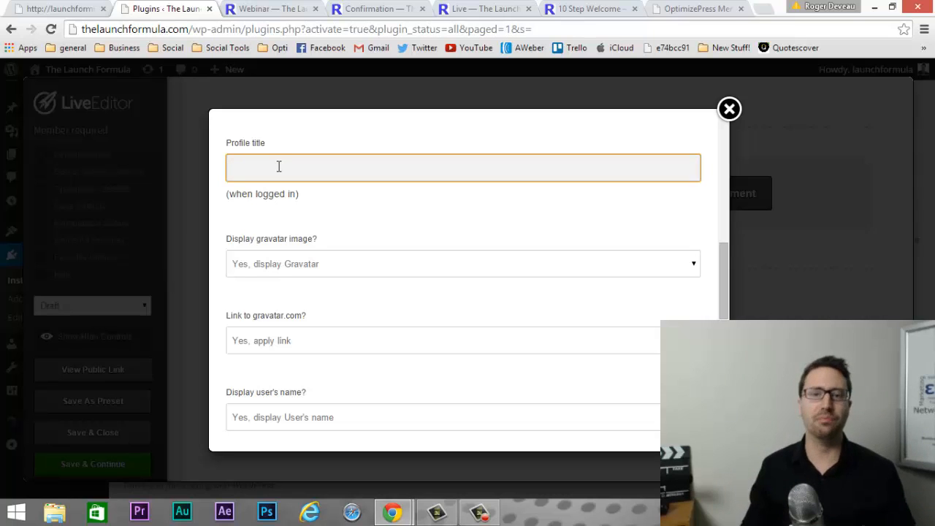
pyautogui.write('th')
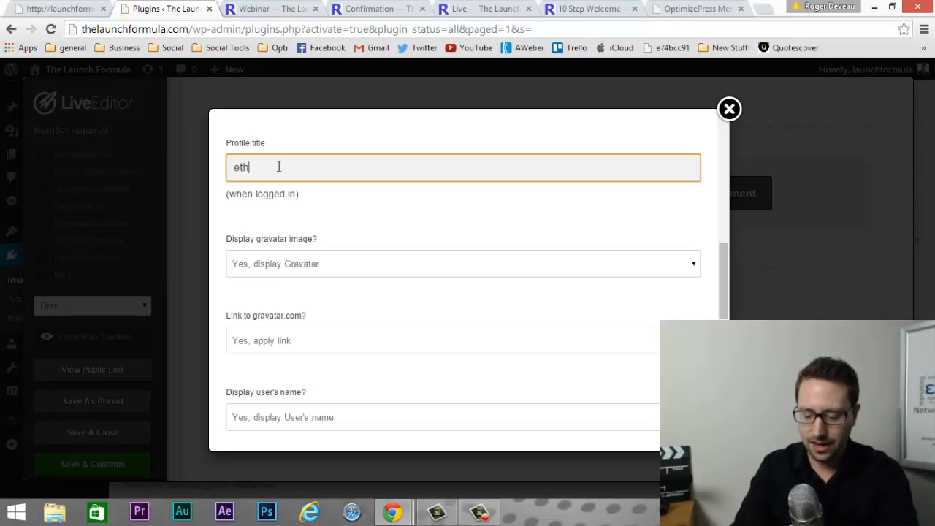
pyautogui.write('ospreneurs')
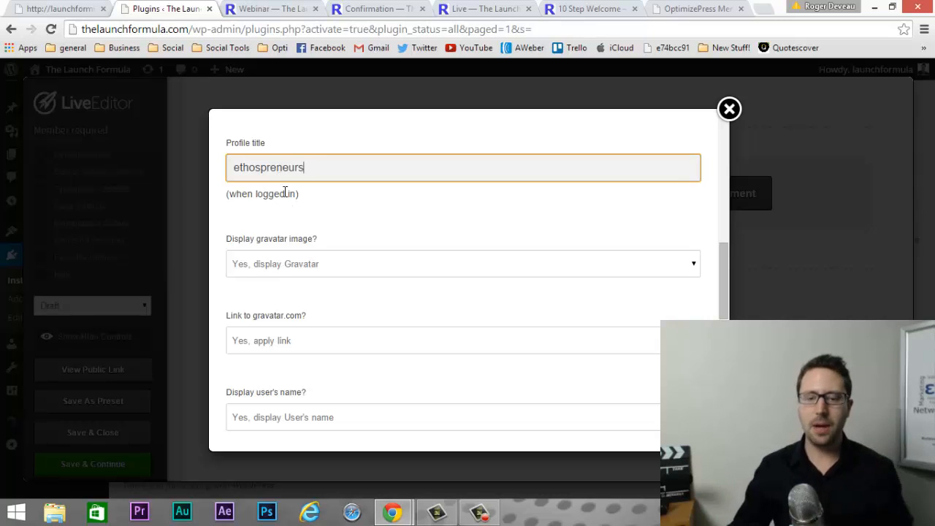
pyautogui.click(335, 211)
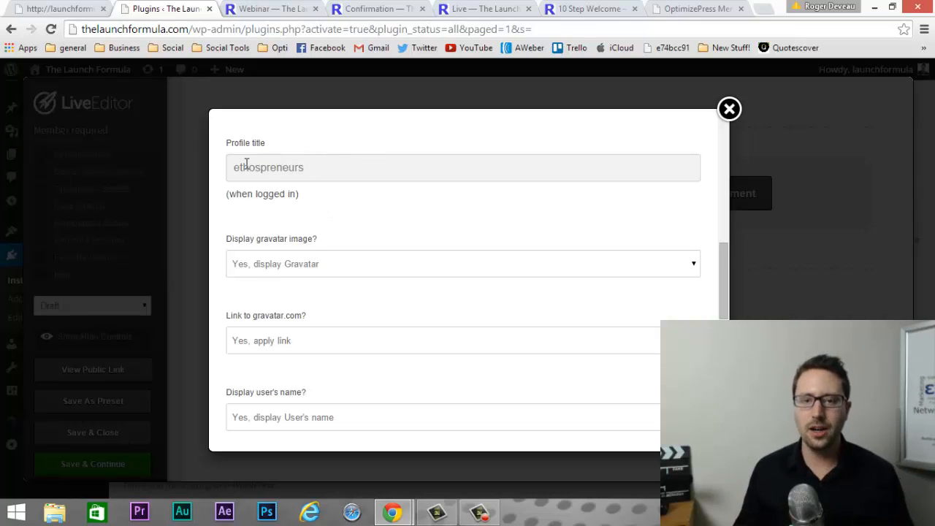
# Keep the default gravatar, user name and account link options with Home page as logout redirection, and insert the login form
pyautogui.scroll(-2, 252, 186)
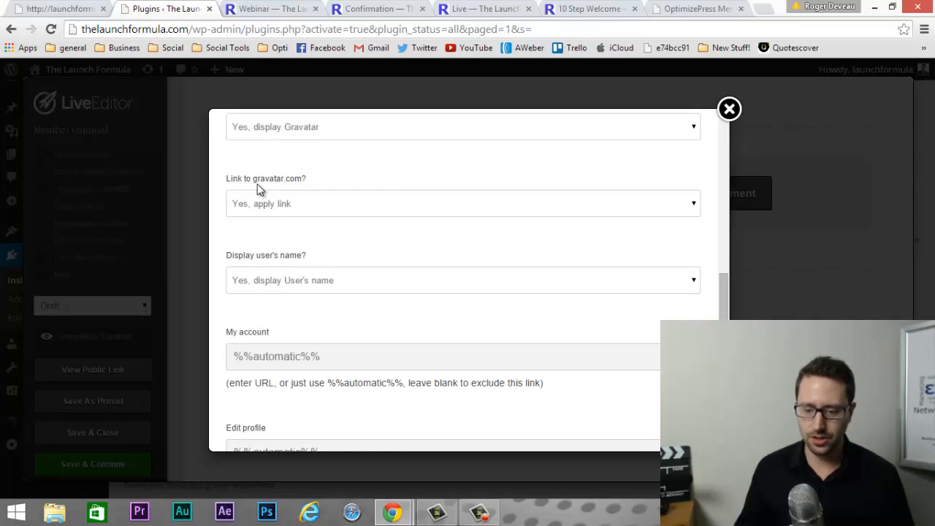
pyautogui.scroll(-1, 259, 153)
pyautogui.scroll(2, 290, 188)
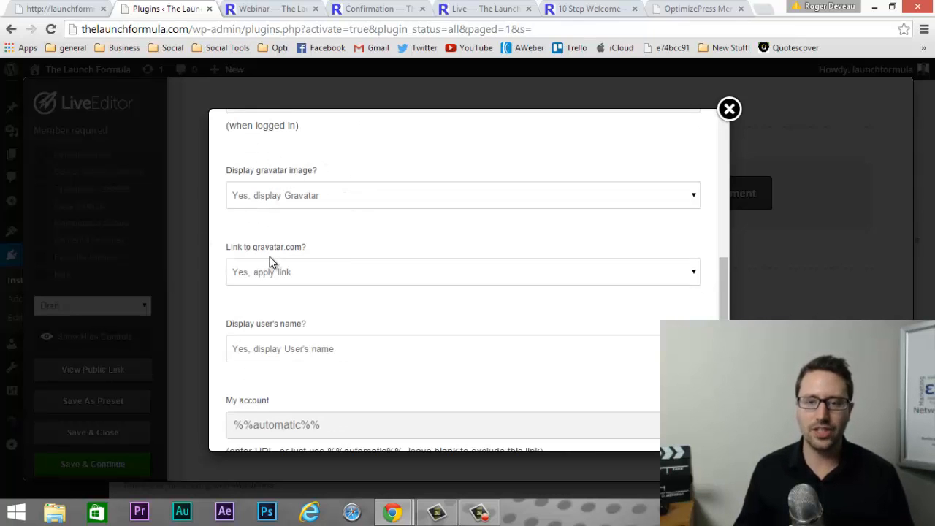
pyautogui.scroll(-6, 270, 256)
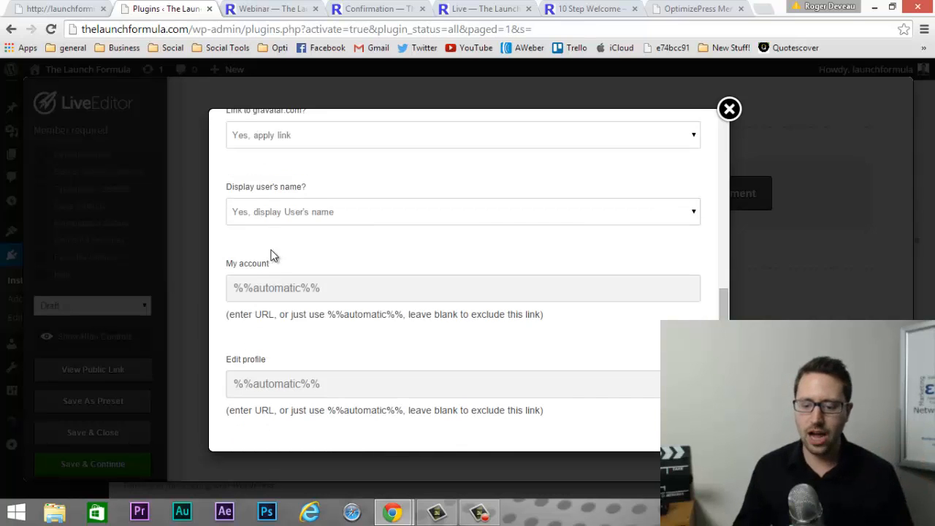
pyautogui.scroll(-1, 325, 212)
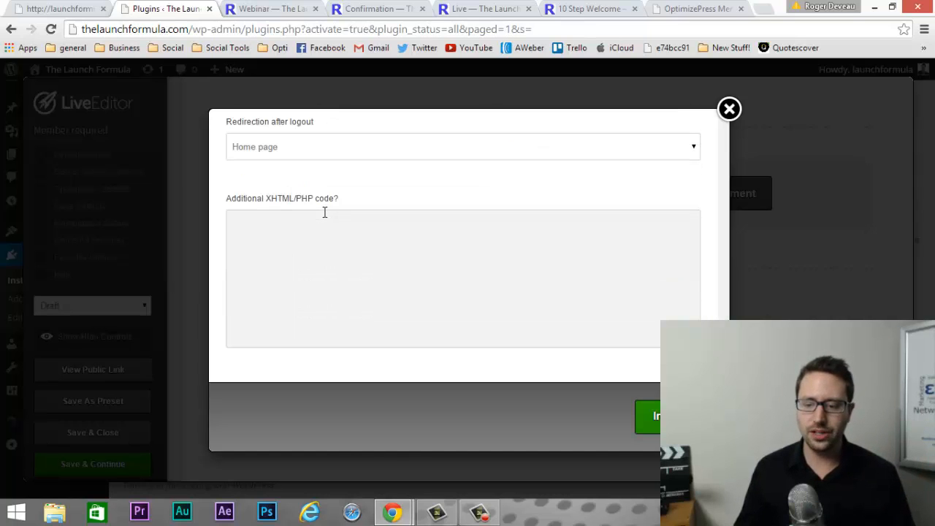
pyautogui.scroll(2, 306, 208)
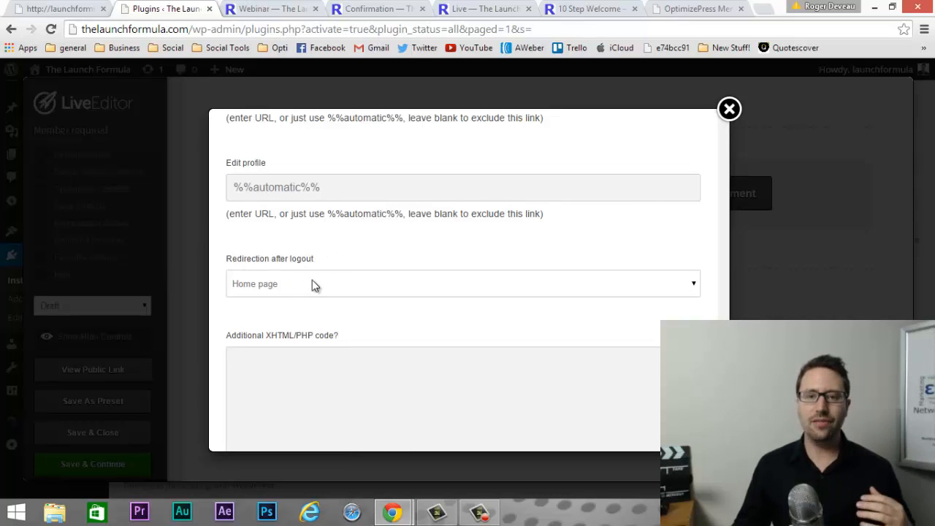
pyautogui.click(618, 283)
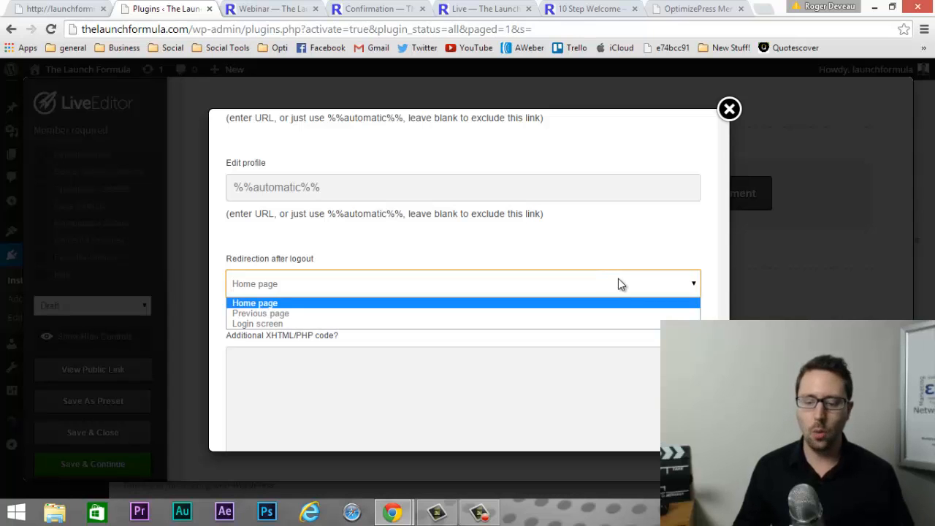
pyautogui.click(618, 246)
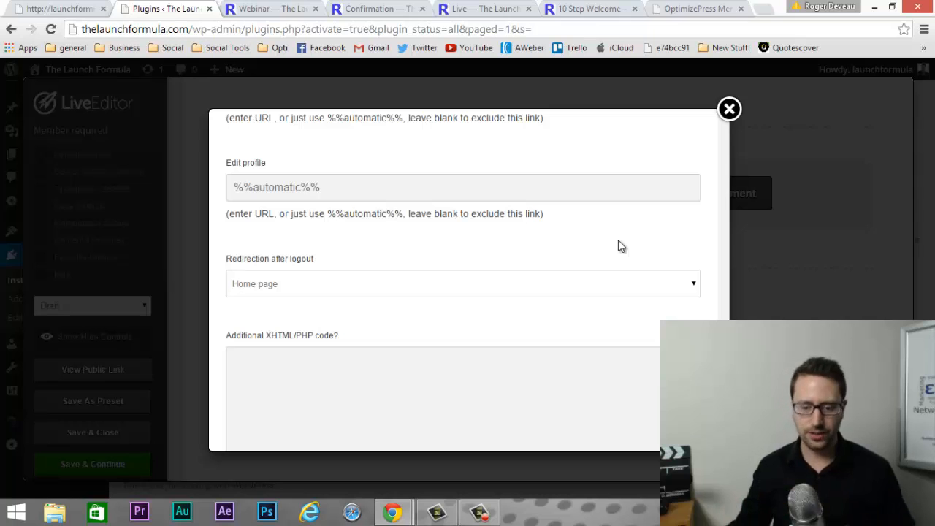
pyautogui.scroll(-2, 618, 246)
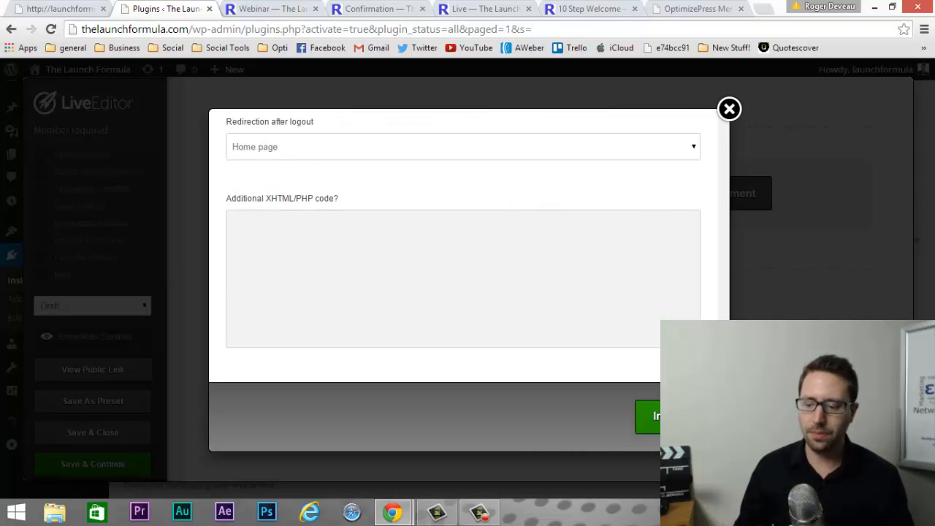
pyautogui.click(671, 416)
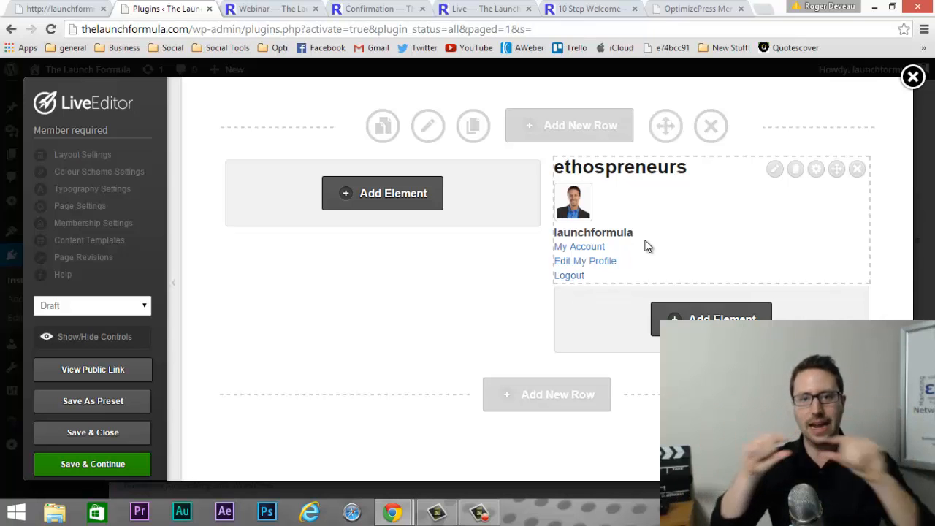
# Add an Images element to the empty left column of the page and choose a shadowed image style for it
pyautogui.click(402, 190)
pyautogui.moveTo(298, 196); pyautogui.dragTo(207, 208)
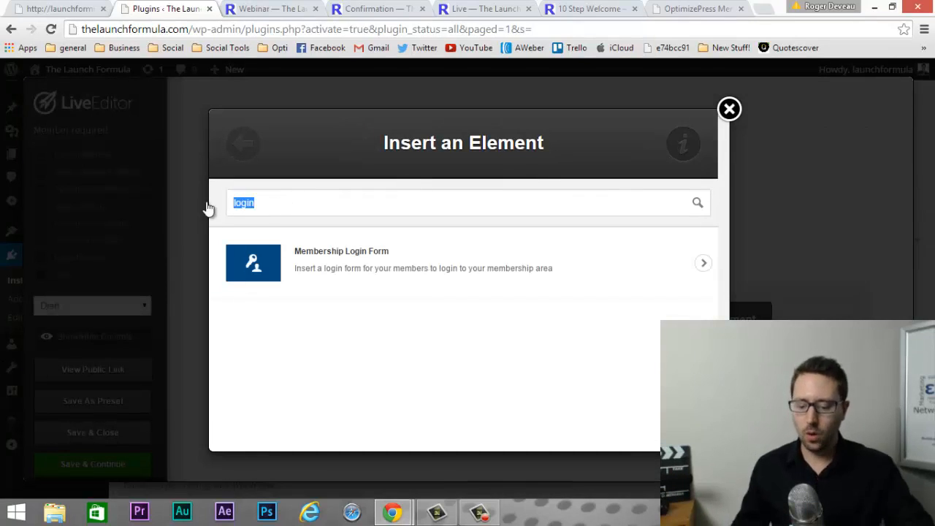
pyautogui.write('image')
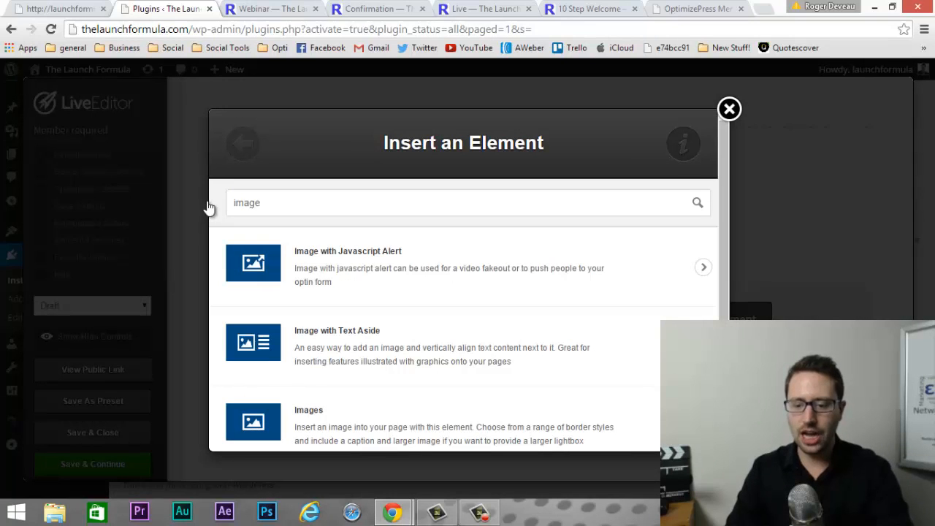
pyautogui.click(390, 417)
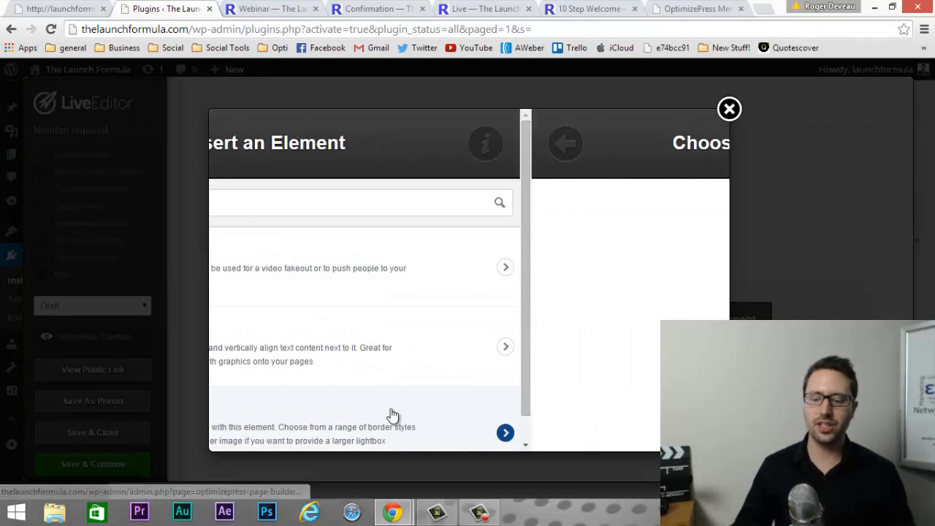
pyautogui.scroll(-3, 439, 336)
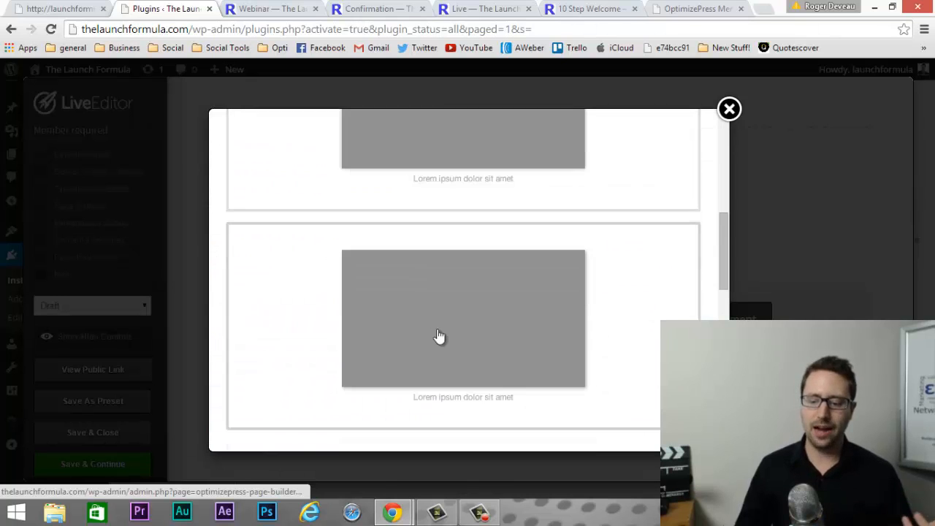
pyautogui.click(501, 324)
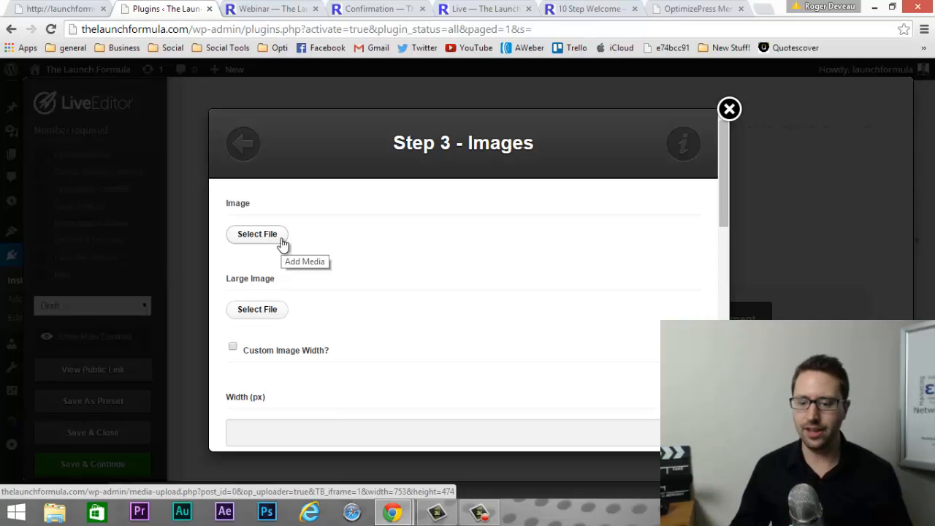
# Upload members-only-sorry02.png from the WordPress > Membership Site Graphics folder as the element's image
pyautogui.click(283, 243)
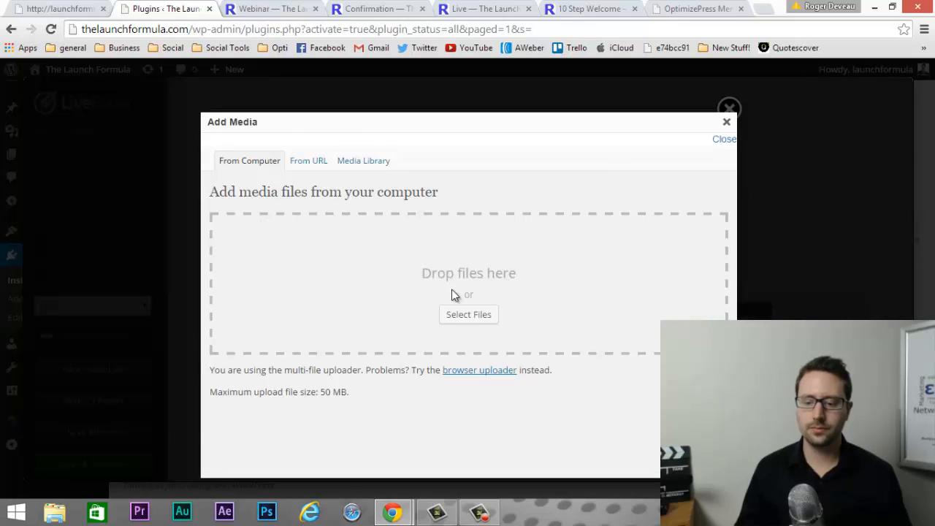
pyautogui.click(466, 313)
pyautogui.click(147, 136)
pyautogui.doubleClick(420, 355)
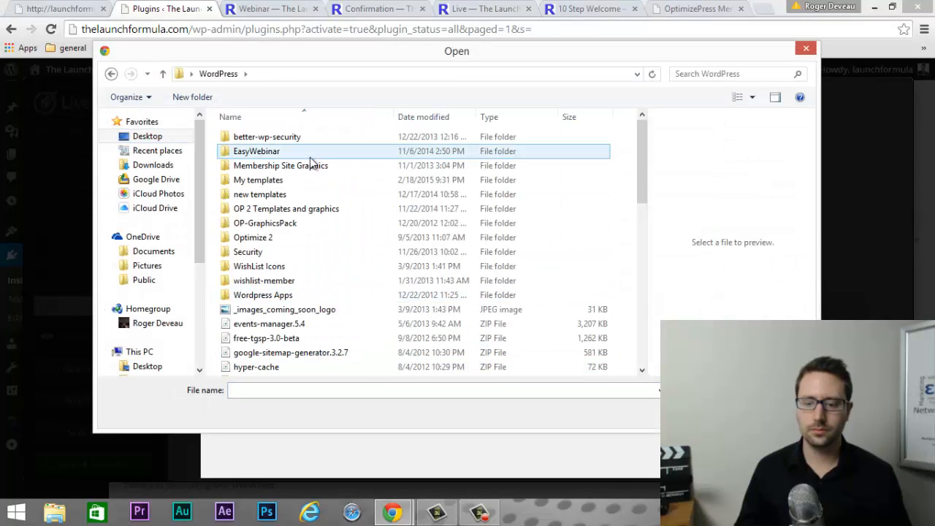
pyautogui.doubleClick(292, 179)
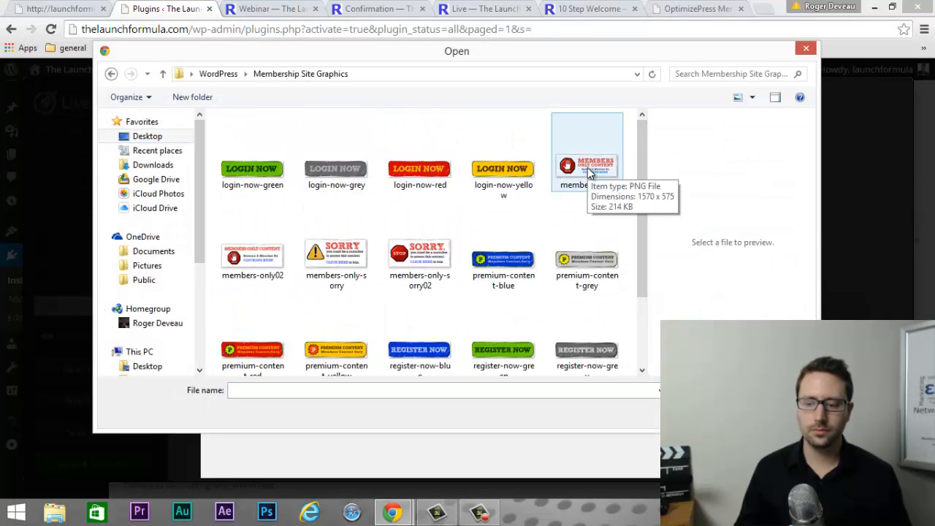
pyautogui.doubleClick(419, 257)
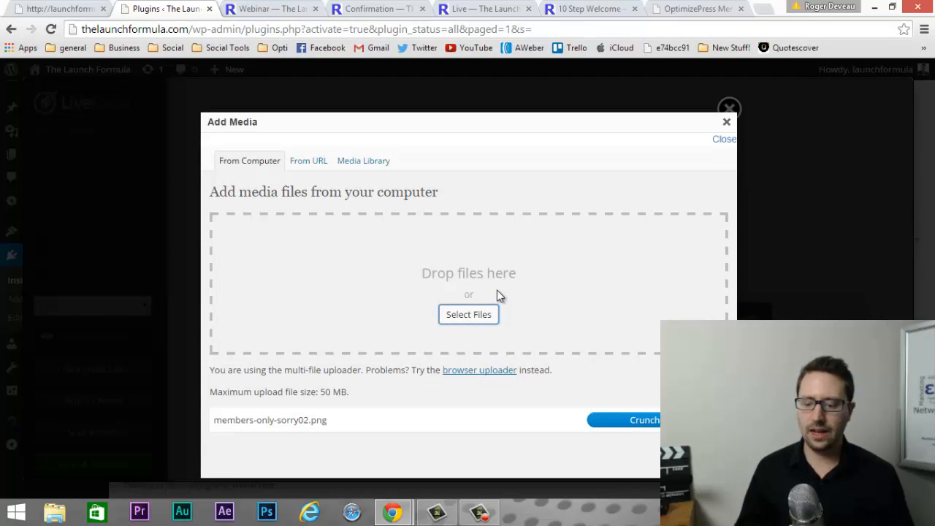
# Choose the Large (1024 × 467) size for the uploaded picture and insert the image element into the page
pyautogui.scroll(-4, 497, 295)
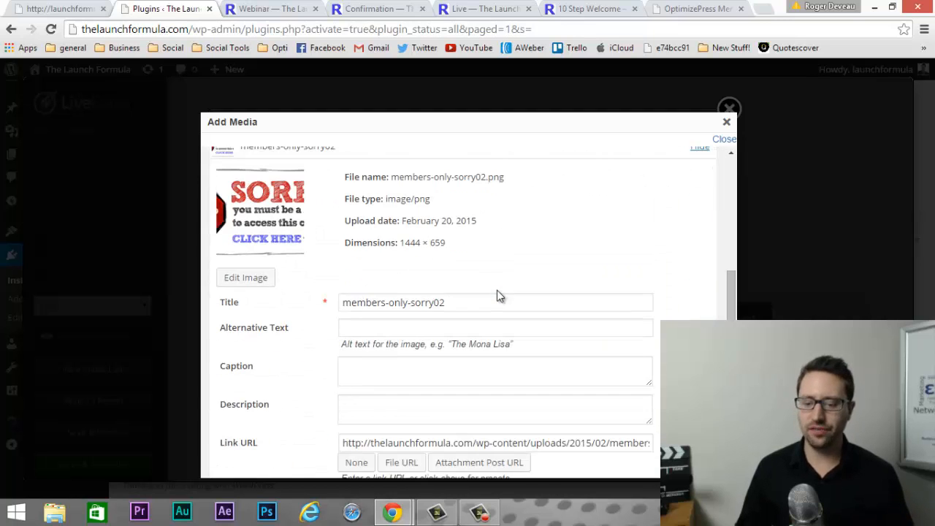
pyautogui.scroll(-2, 497, 295)
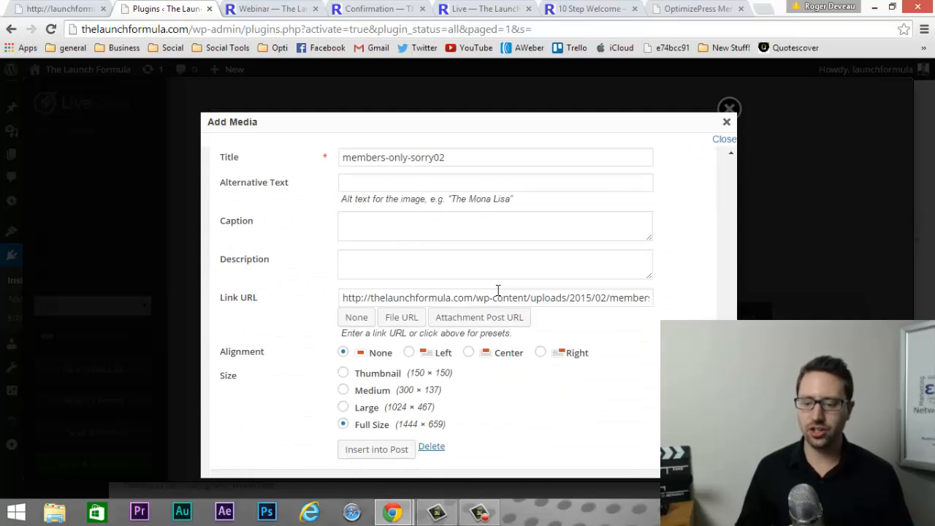
pyautogui.click(344, 409)
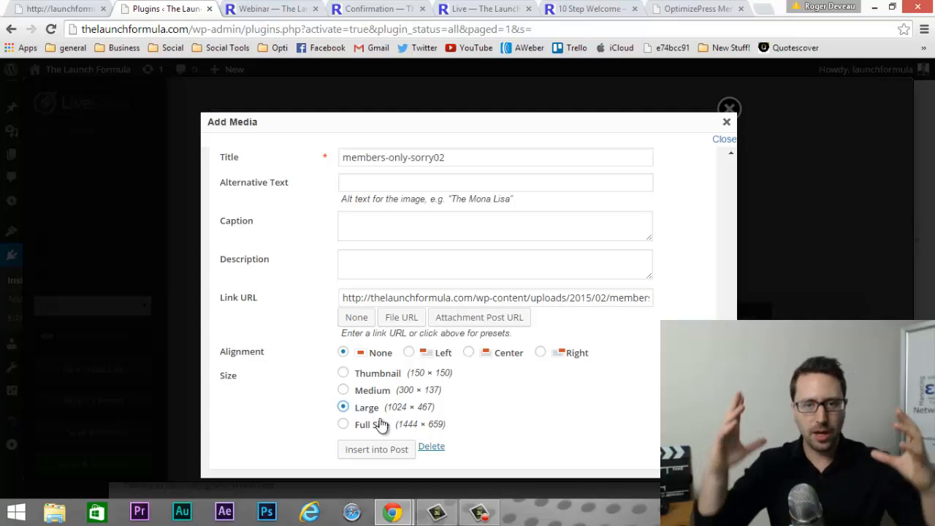
pyautogui.click(377, 450)
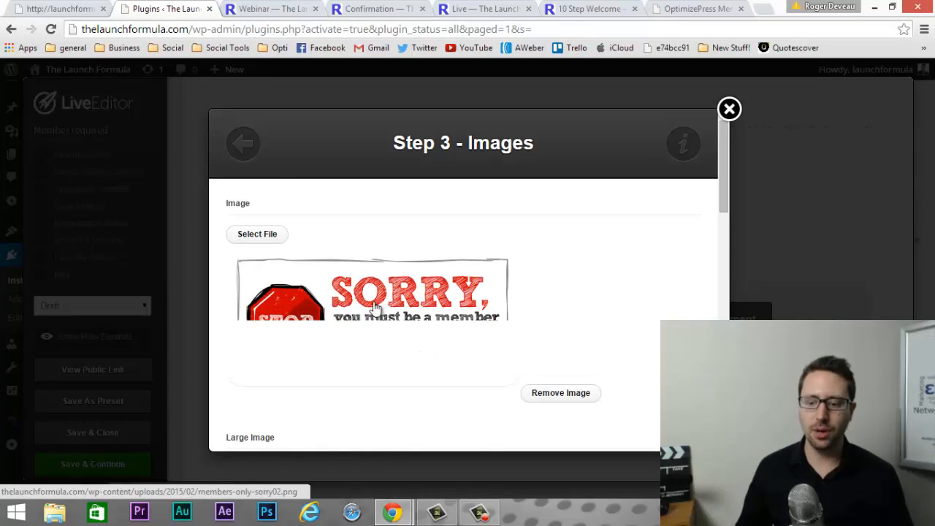
pyautogui.scroll(-1, 368, 315)
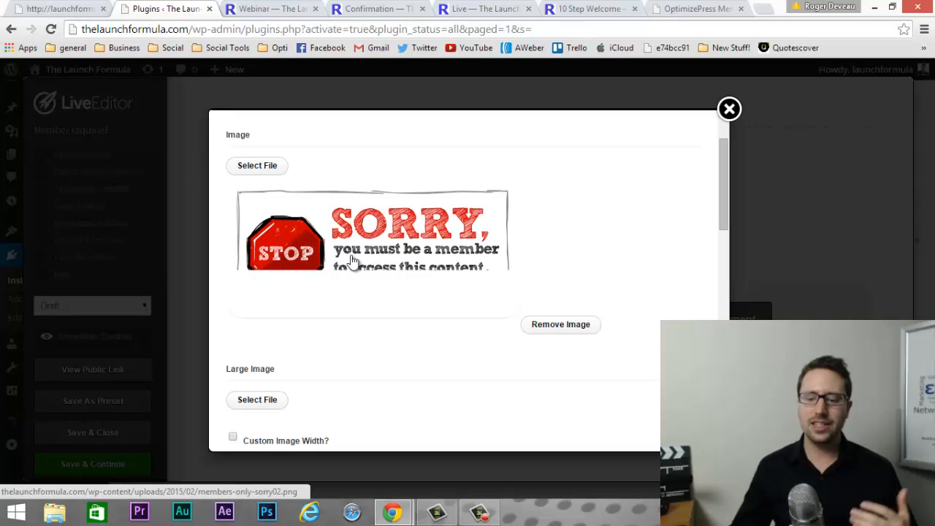
pyautogui.scroll(-2, 371, 314)
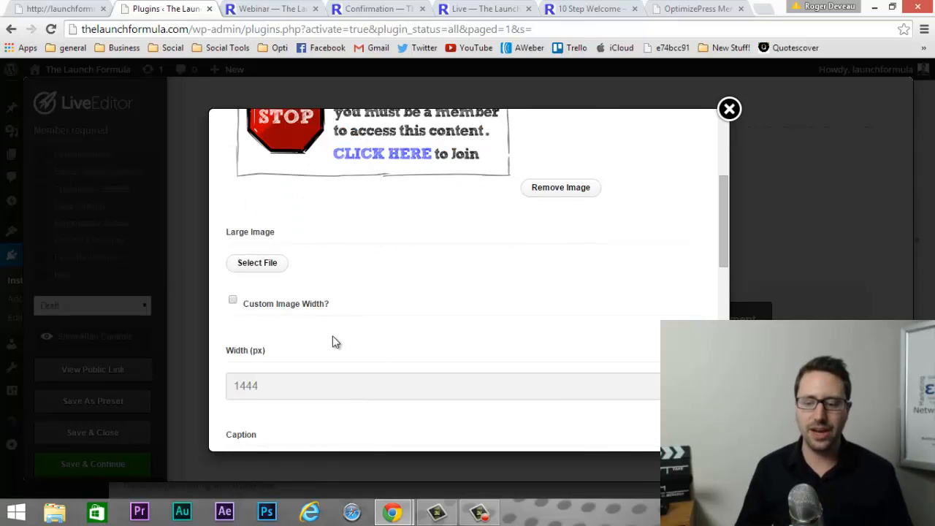
pyautogui.scroll(-6, 335, 342)
pyautogui.click(642, 431)
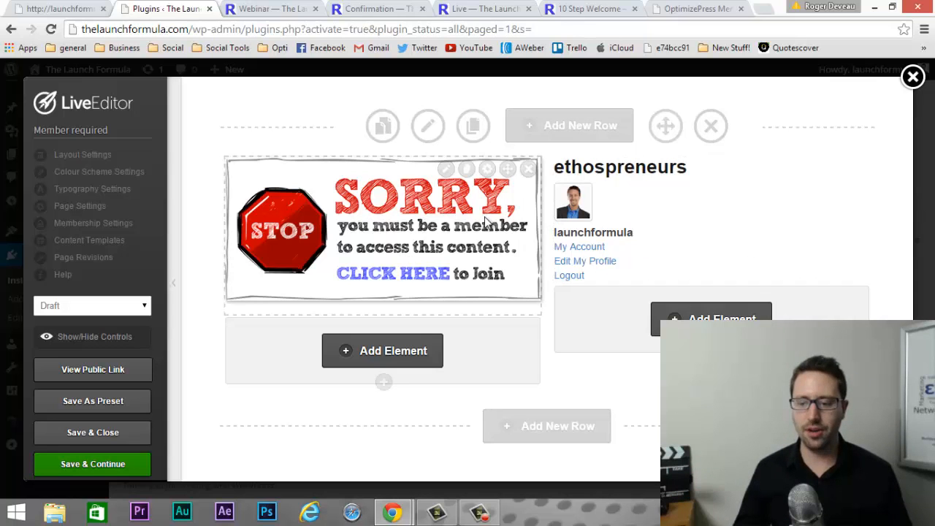
# Open the STOP image's settings at its link URL and look through the Webinar page as the link target
pyautogui.click(445, 169)
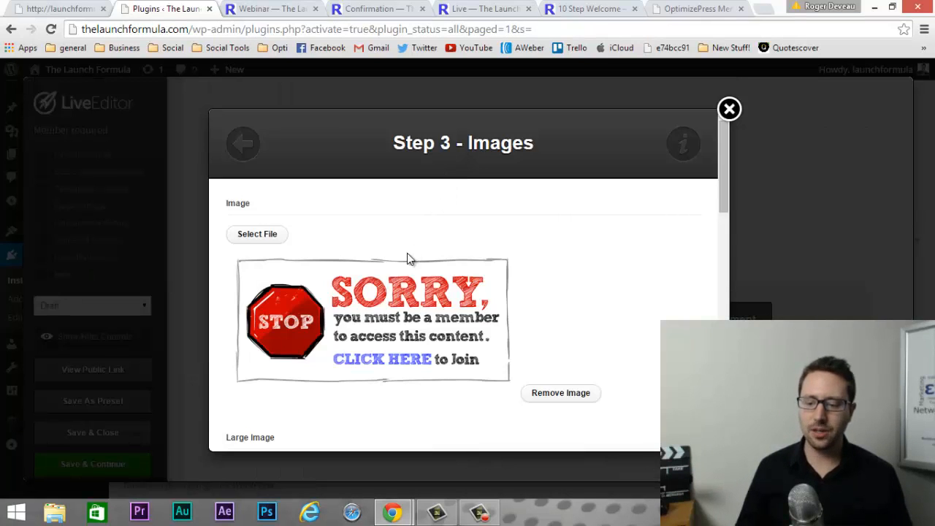
pyautogui.scroll(-7, 423, 278)
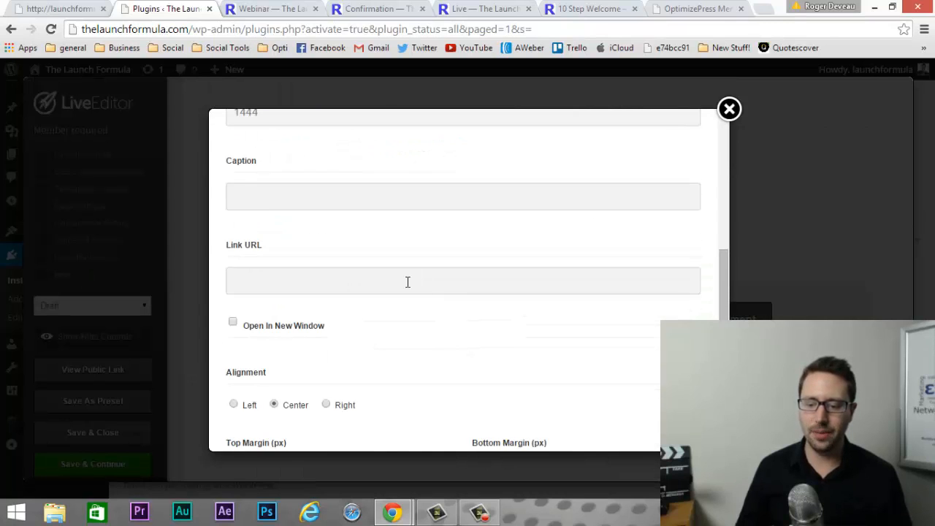
pyautogui.click(254, 282)
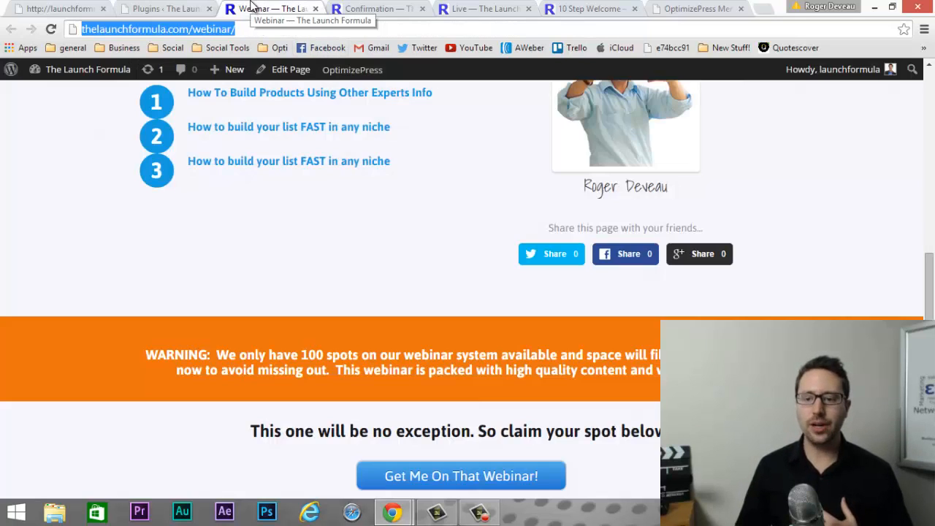
pyautogui.click(252, 9)
pyautogui.scroll(4, 234, 55)
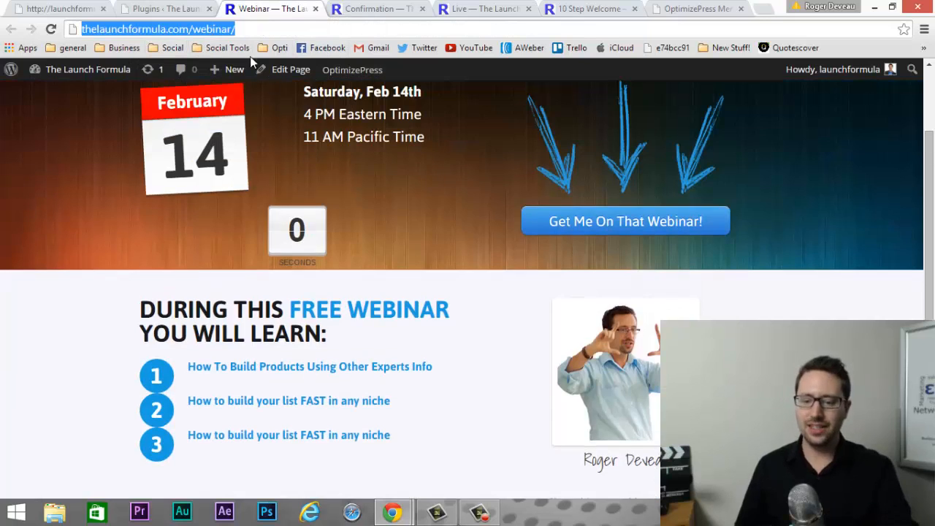
pyautogui.scroll(2, 325, 256)
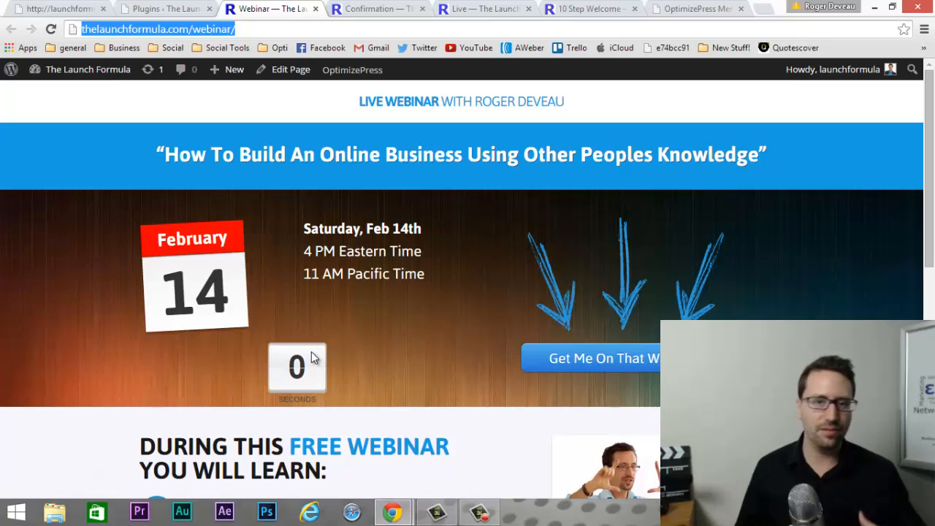
pyautogui.scroll(-5, 312, 355)
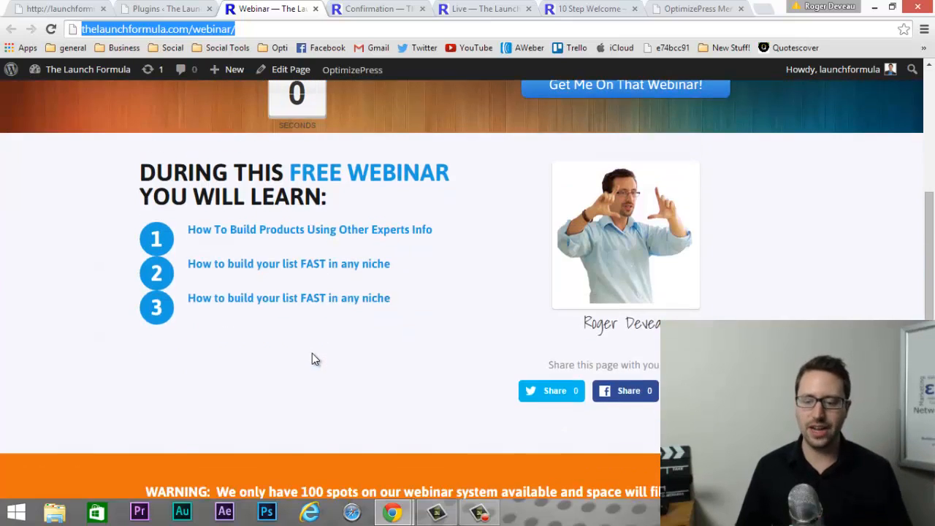
pyautogui.scroll(5, 312, 354)
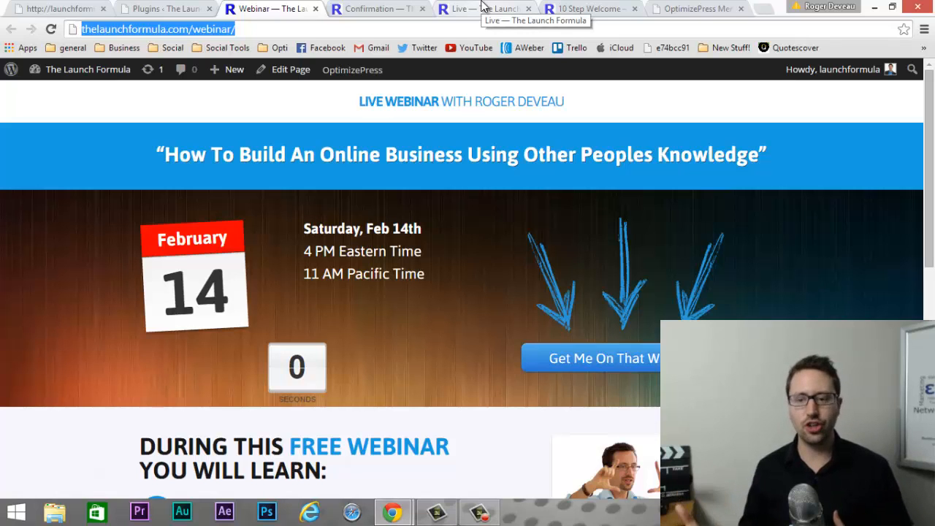
pyautogui.rightClick(209, 33)
pyautogui.click(249, 78)
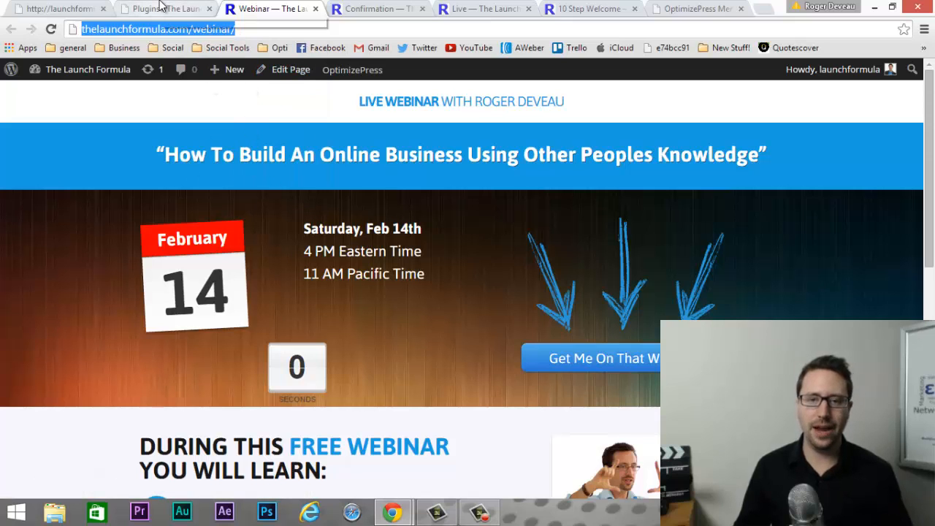
pyautogui.click(162, 7)
pyautogui.rightClick(281, 285)
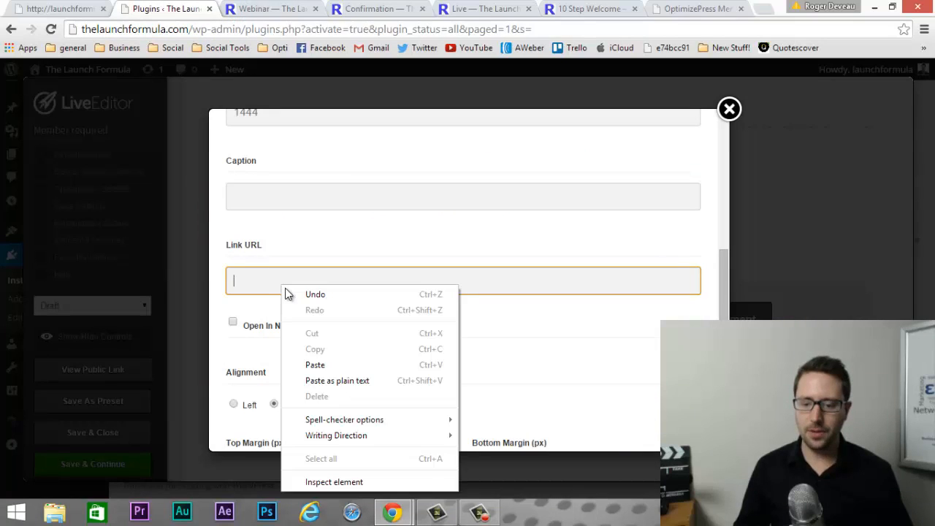
pyautogui.click(342, 365)
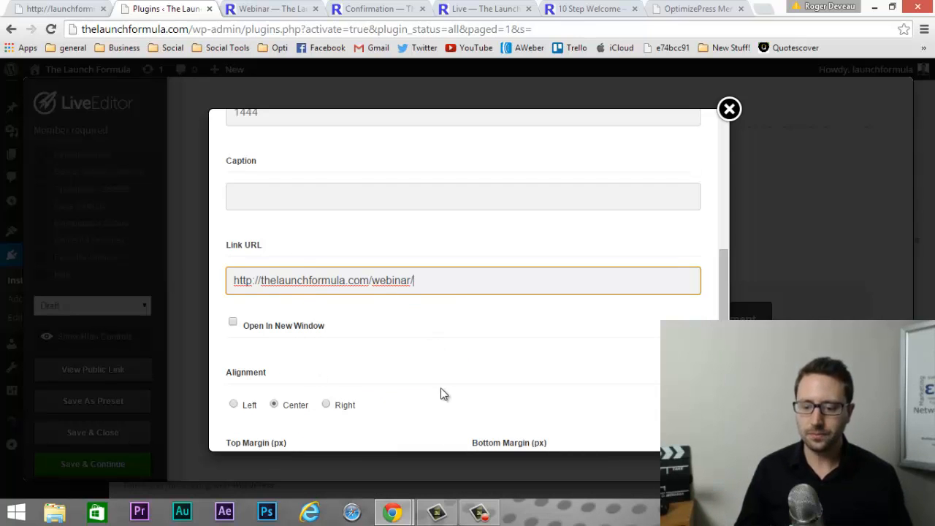
pyautogui.scroll(-5, 440, 388)
pyautogui.click(654, 440)
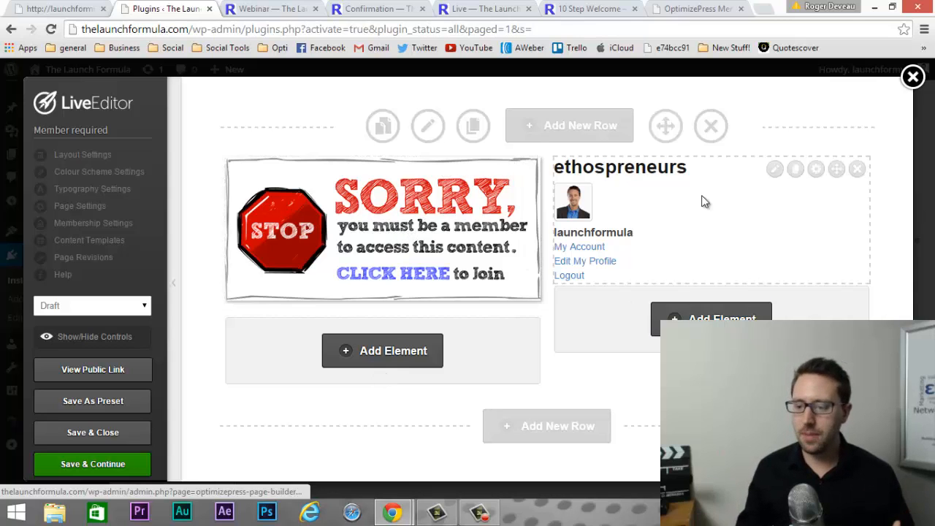
# Set the Member required page's status to Publish and save it, keeping the editor open
pyautogui.click(126, 304)
pyautogui.click(115, 331)
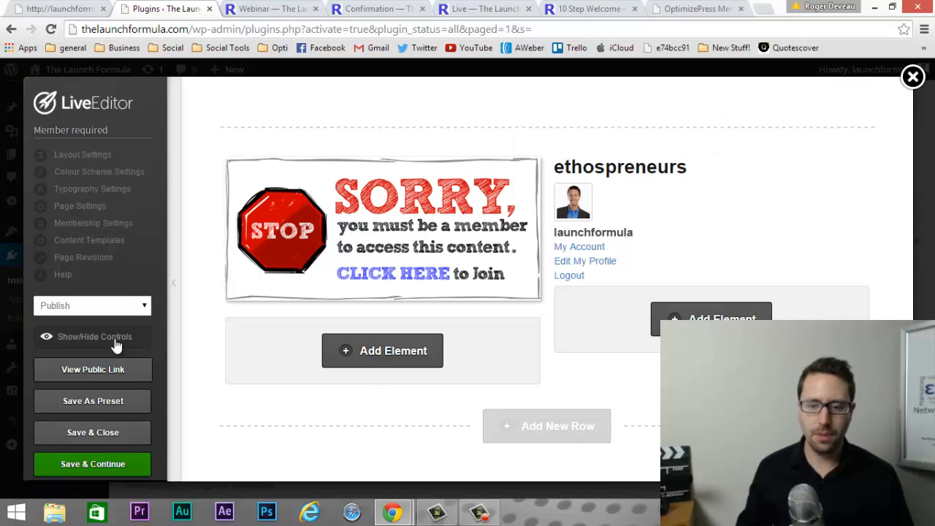
pyautogui.click(110, 463)
pyautogui.click(548, 117)
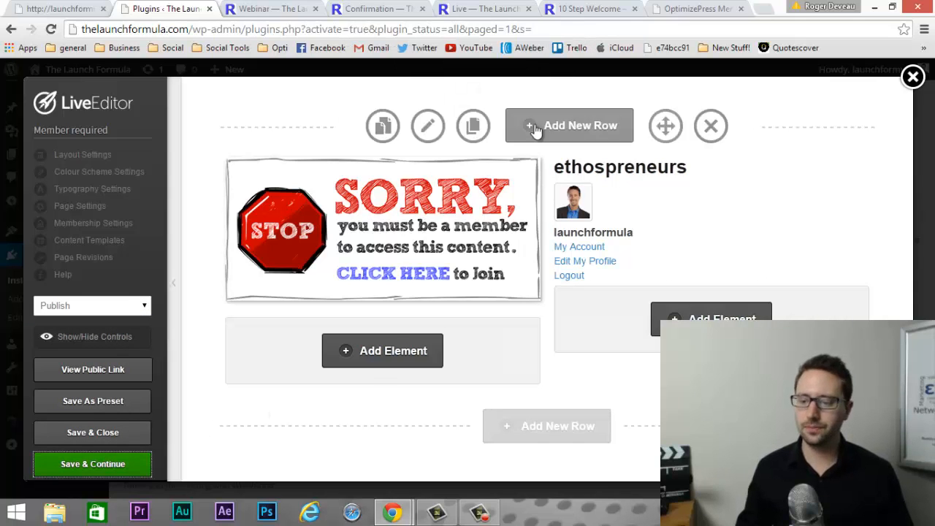
# View the public Member required page in a new tab, test the STOP image's link and return to the page
pyautogui.rightClick(133, 372)
pyautogui.click(175, 376)
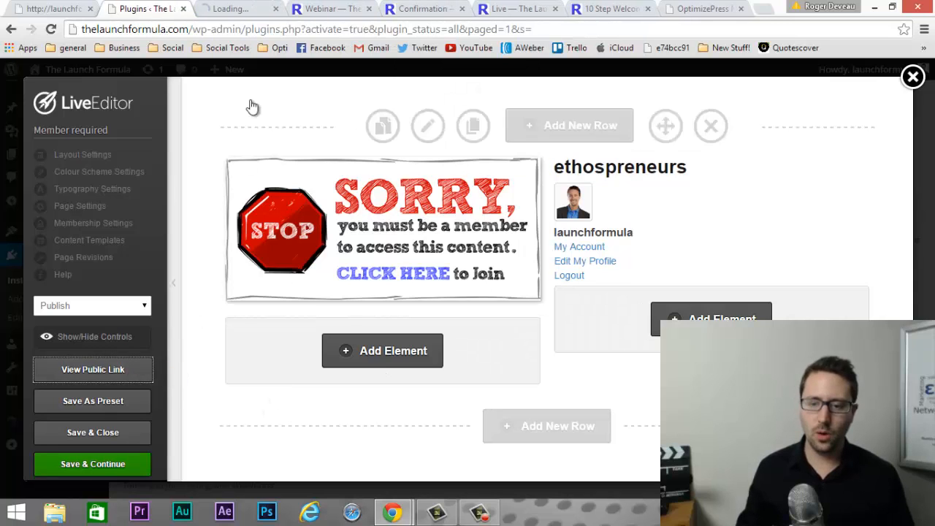
pyautogui.click(226, 9)
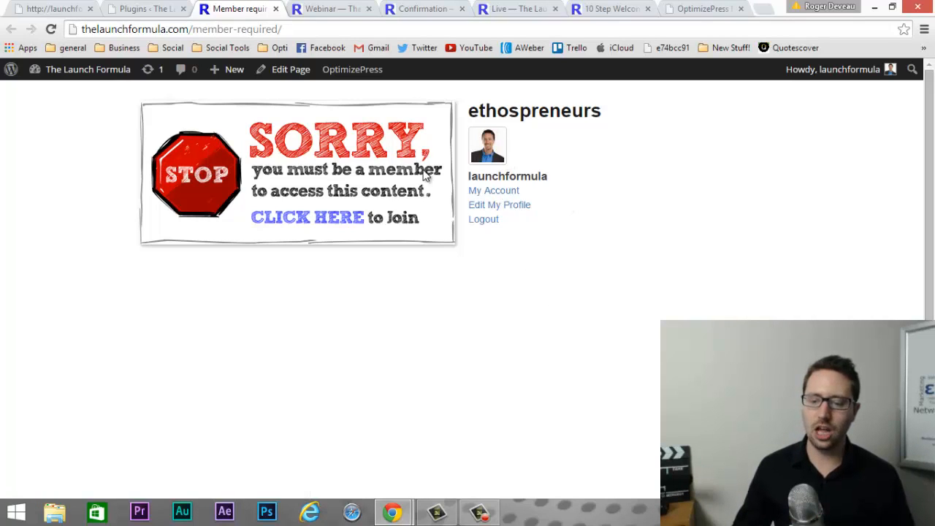
pyautogui.click(289, 190)
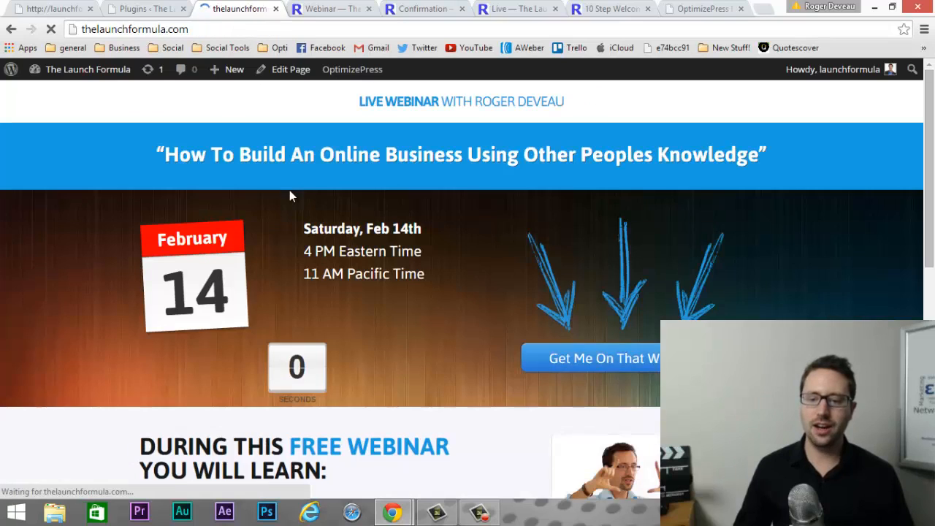
pyautogui.hotkey('alt', 'Left')
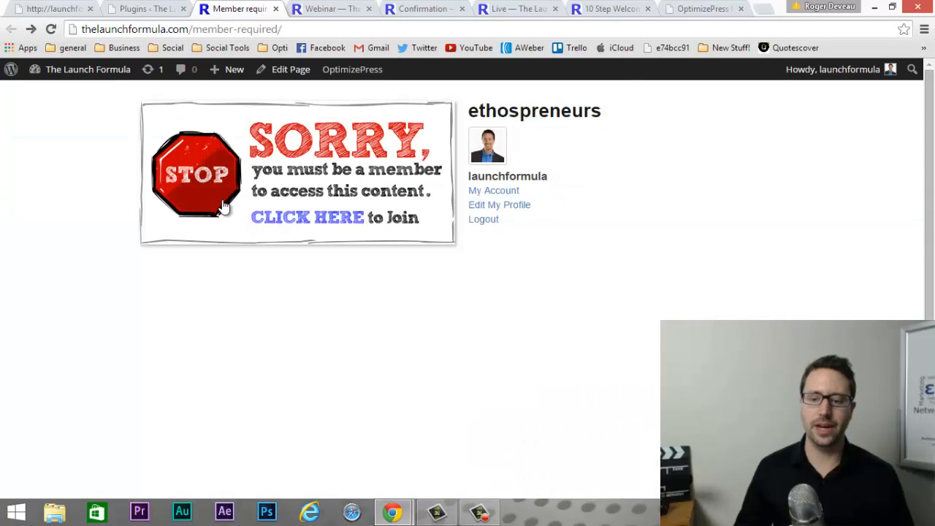
# Return to the editor of the Member required page, save the page and close the editor
pyautogui.click(150, 8)
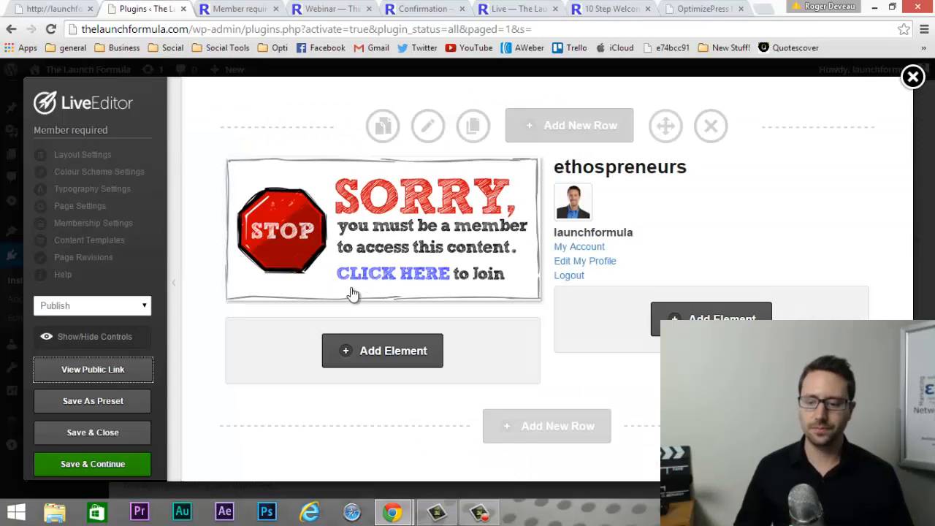
pyautogui.click(121, 435)
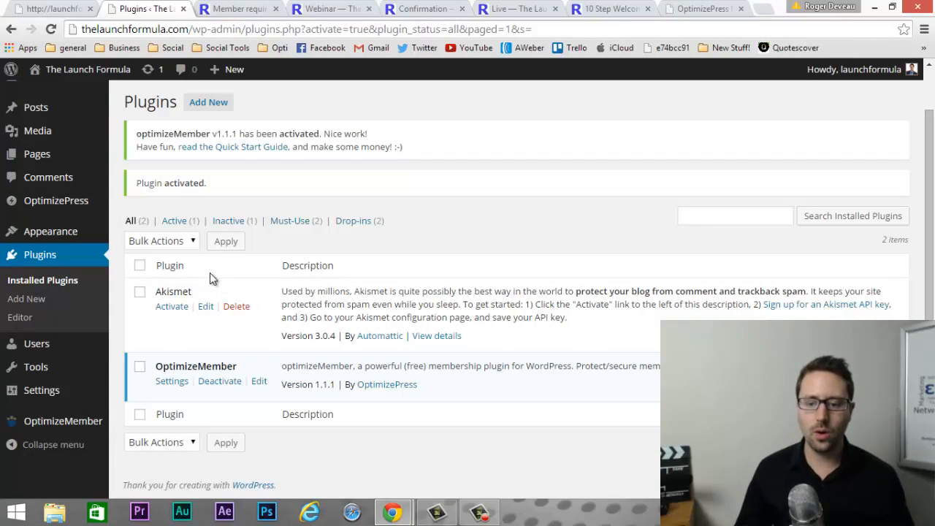
# Open OptimizeMember's General Options and expand the Define Membership Levels And Packages section
pyautogui.moveTo(66, 402)
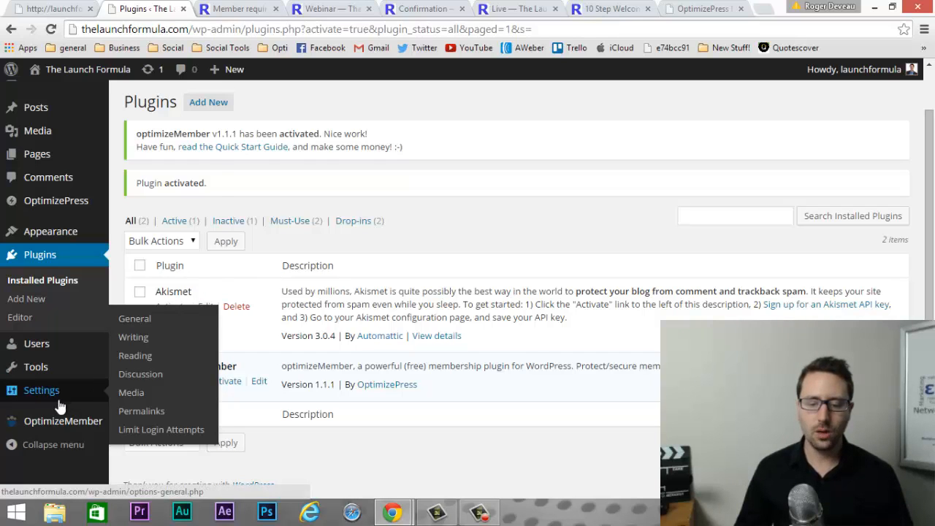
pyautogui.moveTo(33, 420)
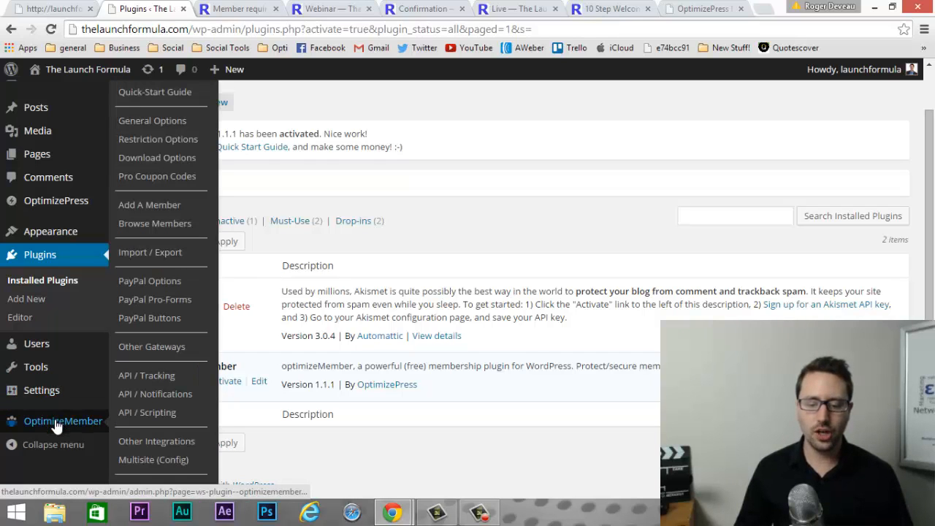
pyautogui.click(155, 124)
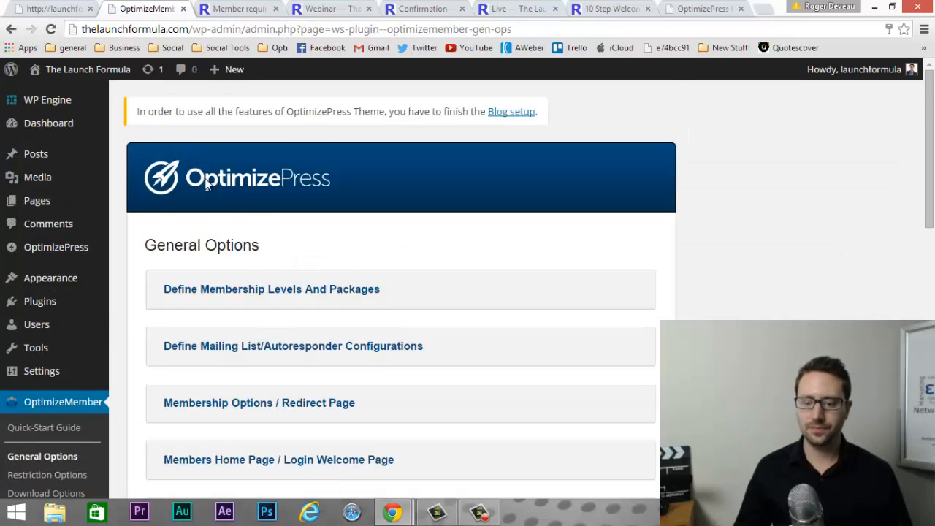
pyautogui.scroll(-1, 208, 187)
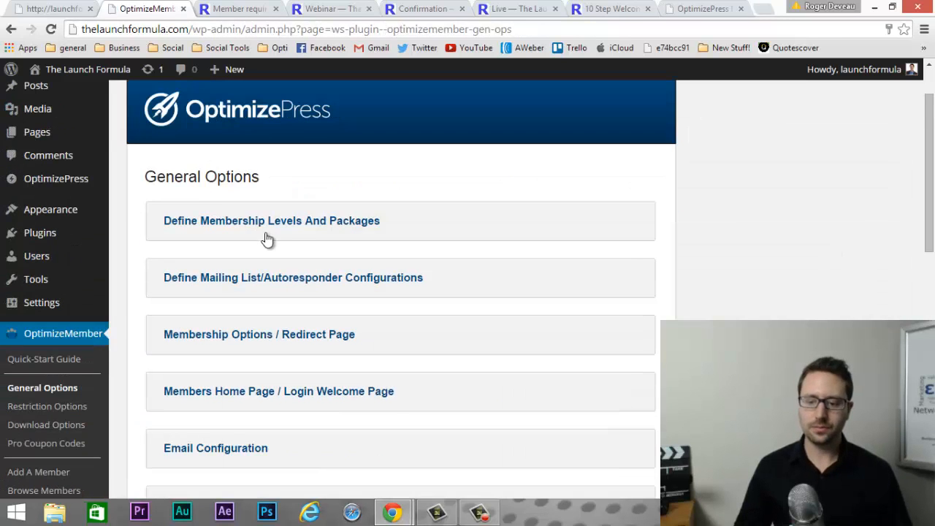
pyautogui.click(303, 221)
pyautogui.scroll(-1, 303, 221)
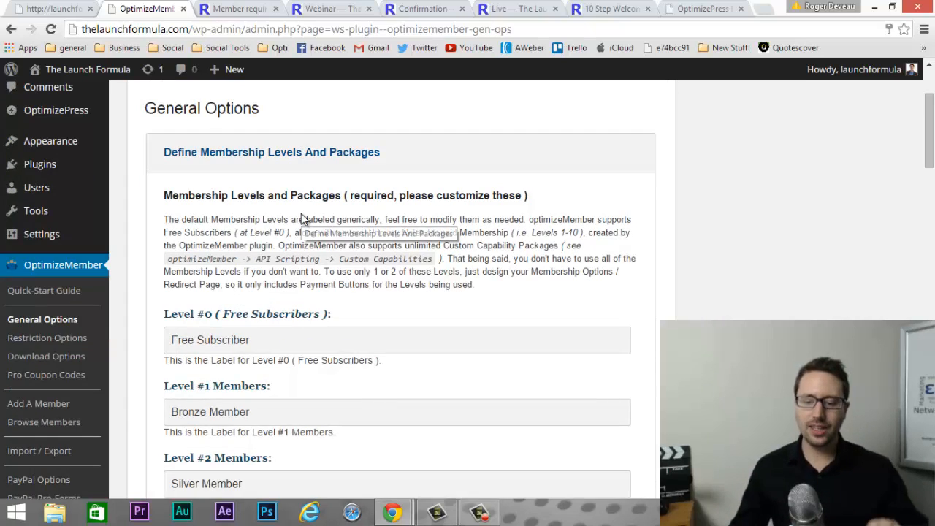
# Look through the label fields of the available membership levels, from Level #0 upward
pyautogui.scroll(-1, 304, 220)
pyautogui.scroll(-5, 303, 219)
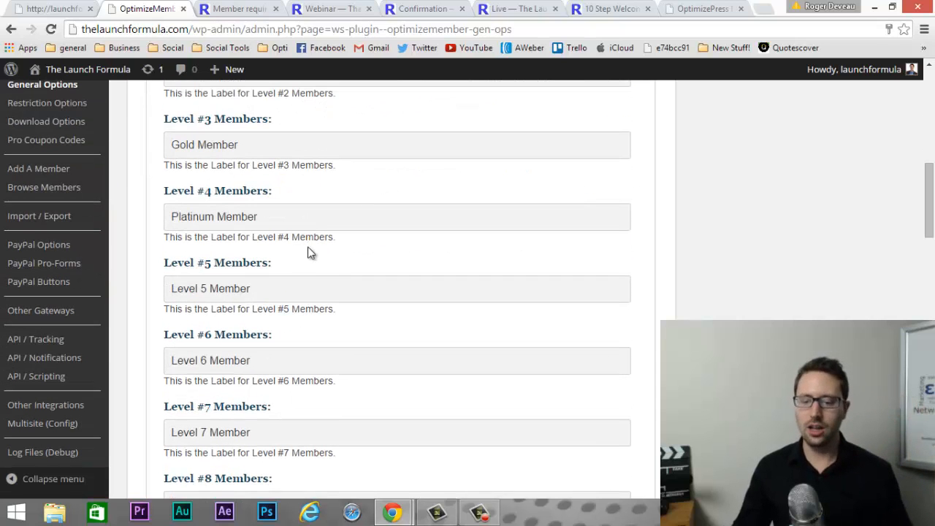
pyautogui.moveTo(930, 216)
pyautogui.mouseDown()
pyautogui.moveTo(930, 268)
pyautogui.moveTo(931, 223)
pyautogui.mouseUp()
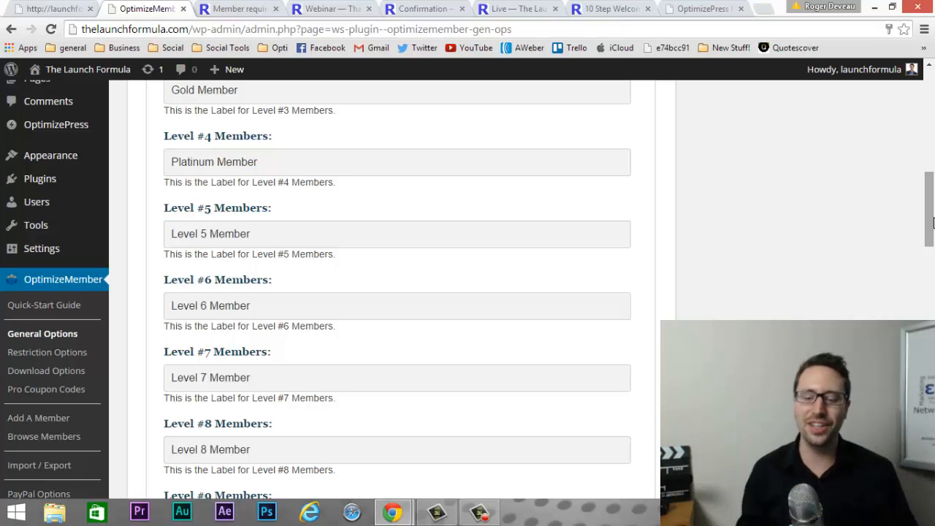
pyautogui.scroll(2, 929, 222)
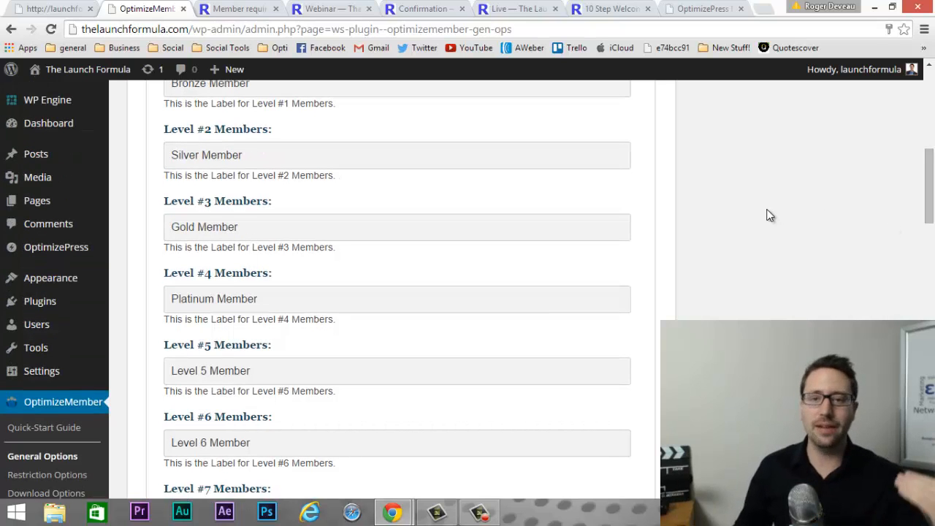
pyautogui.scroll(-1, 770, 213)
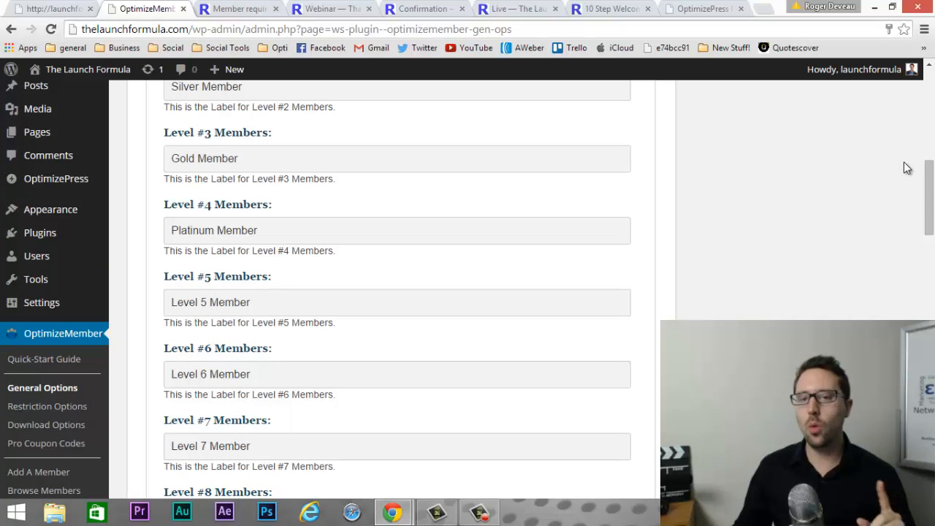
pyautogui.moveTo(932, 192)
pyautogui.mouseDown()
pyautogui.moveTo(934, 179)
pyautogui.moveTo(932, 214)
pyautogui.moveTo(932, 190)
pyautogui.mouseUp()
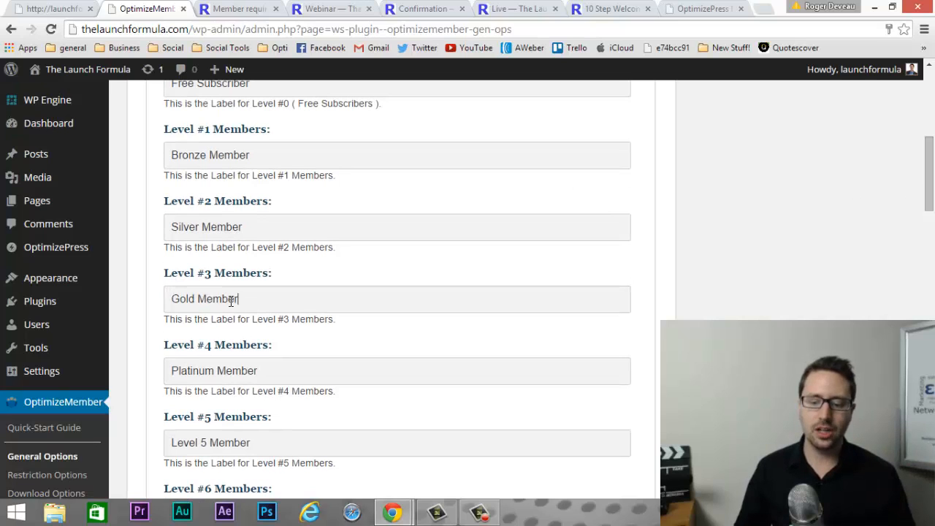
# Examine the Level #3 Members label and compare it with the higher levels down to Level #5
pyautogui.moveTo(244, 298); pyautogui.dragTo(179, 299)
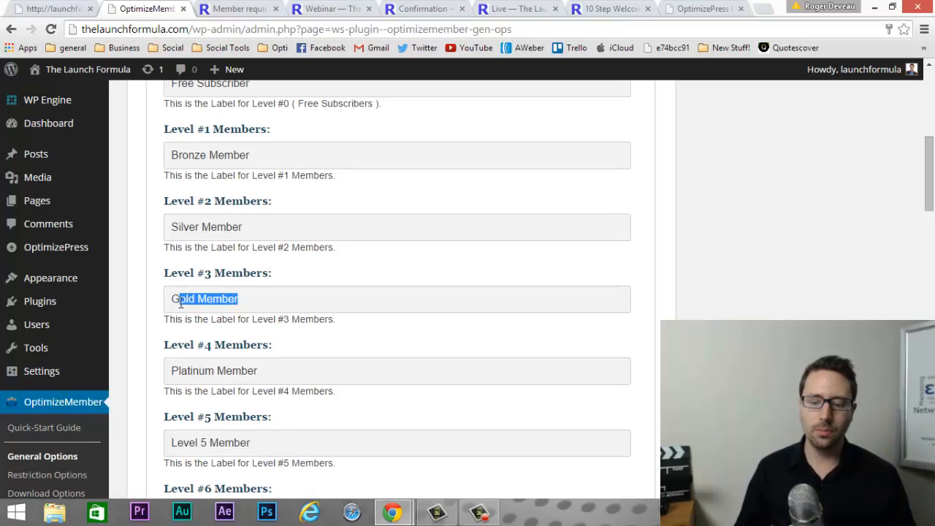
pyautogui.click(310, 299)
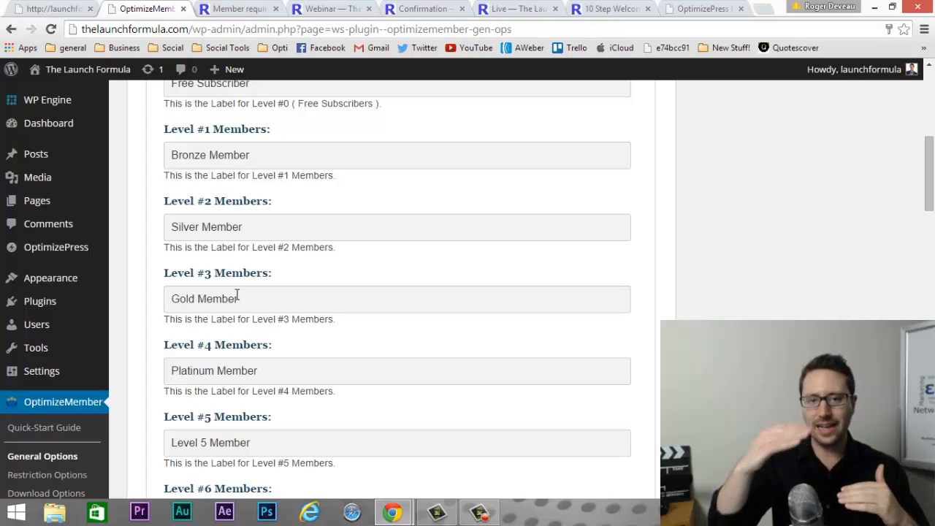
pyautogui.scroll(-1, 237, 296)
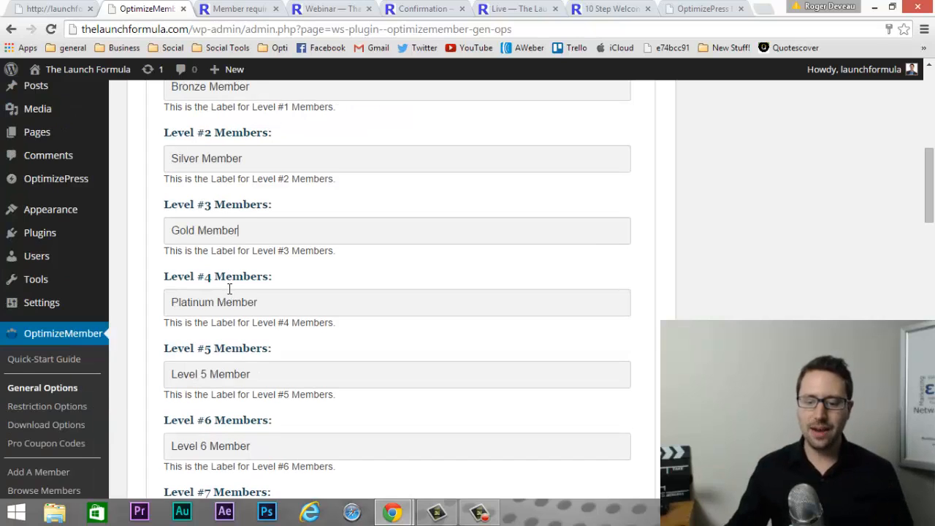
pyautogui.scroll(1, 230, 289)
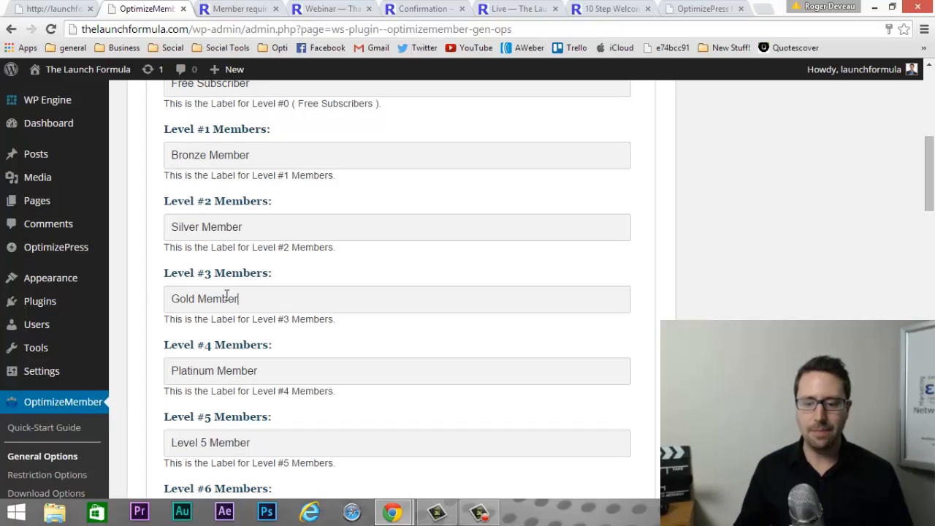
pyautogui.moveTo(242, 298); pyautogui.dragTo(152, 289)
pyautogui.scroll(-1, 226, 310)
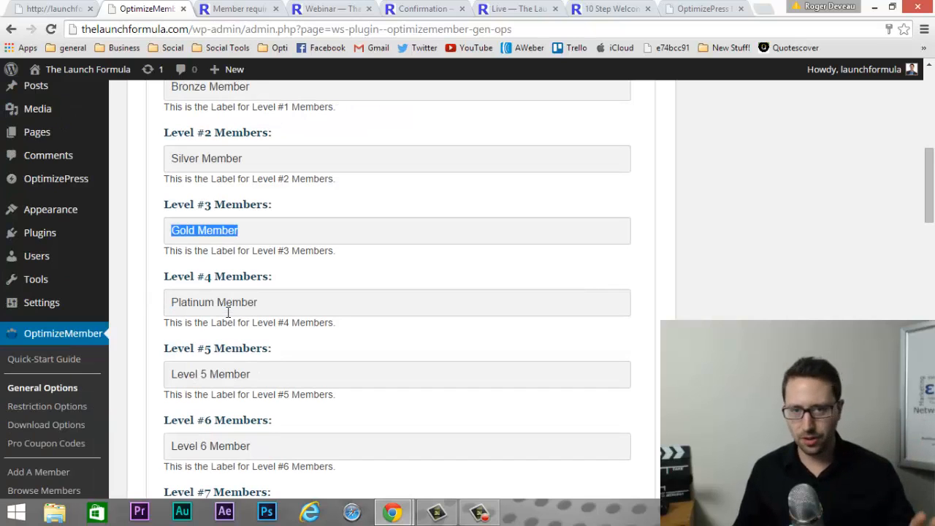
pyautogui.scroll(-2, 241, 307)
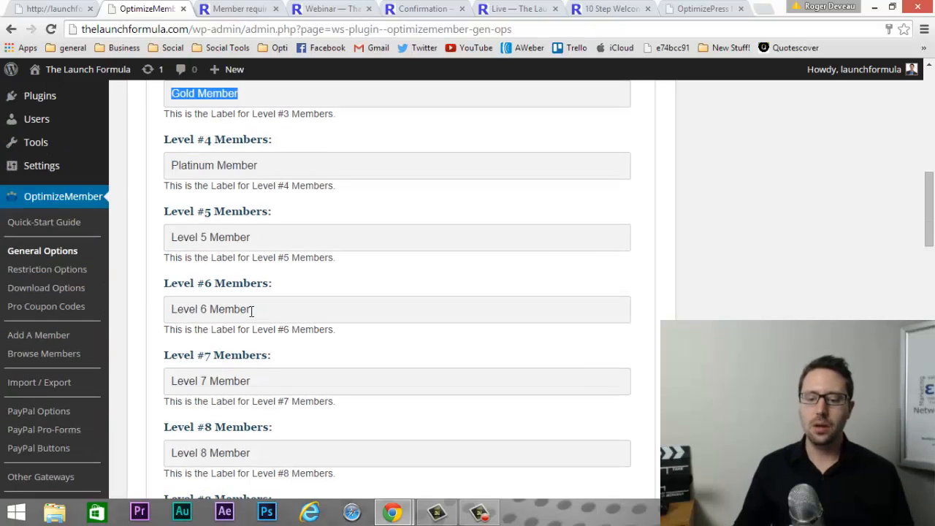
pyautogui.scroll(2, 248, 304)
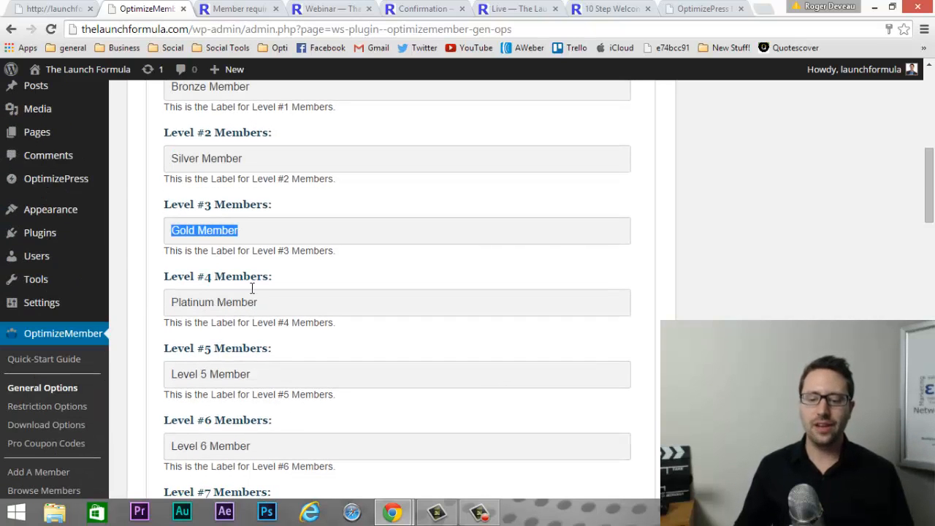
pyautogui.click(244, 232)
pyautogui.moveTo(241, 233); pyautogui.dragTo(169, 232)
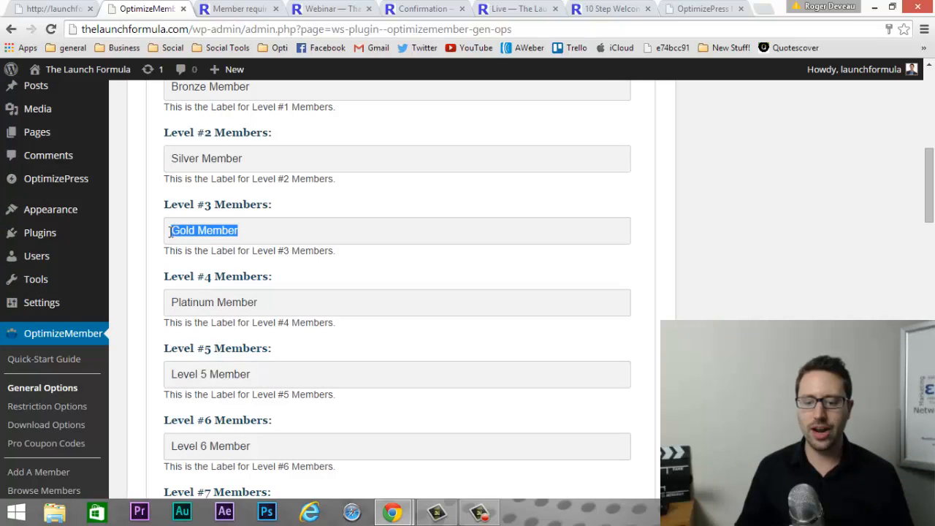
pyautogui.scroll(-1, 171, 233)
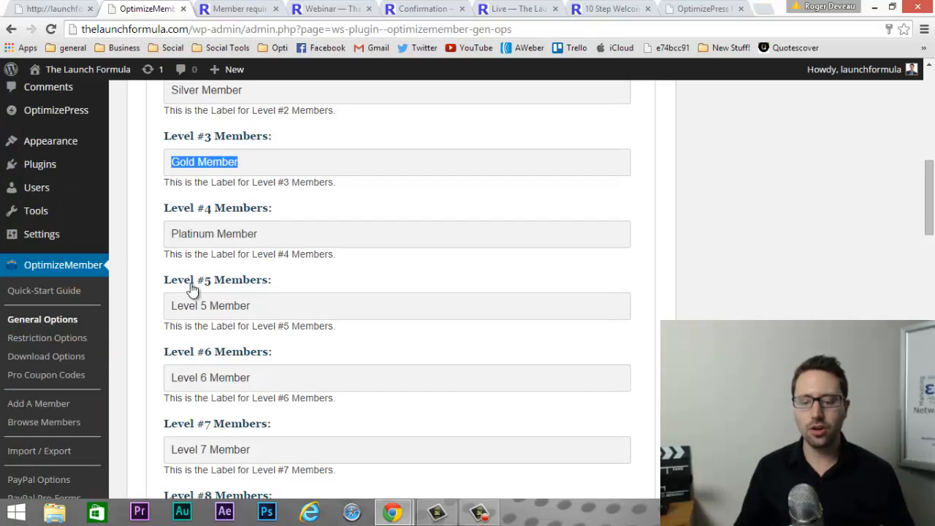
pyautogui.moveTo(251, 305); pyautogui.dragTo(130, 308)
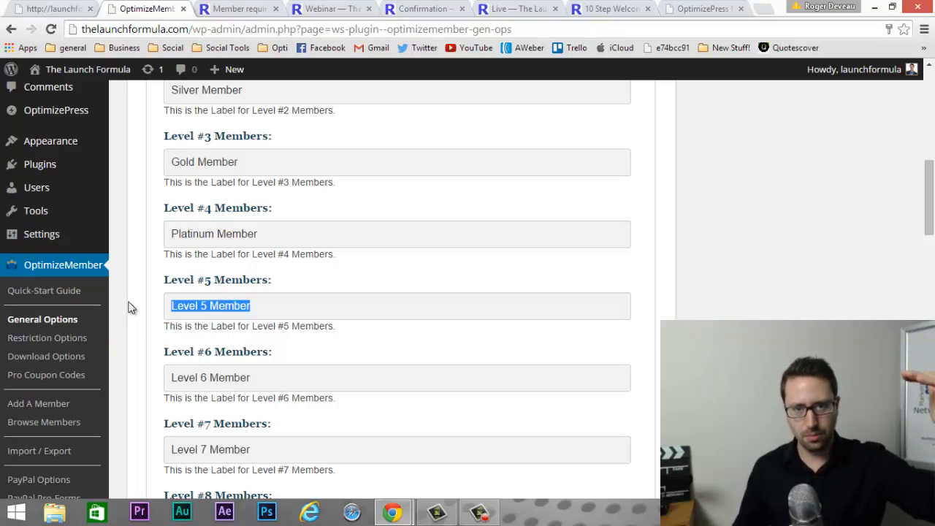
# Review the Level #3 Members label and the Level #2 Members label below it in the hierarchy
pyautogui.scroll(2, 219, 297)
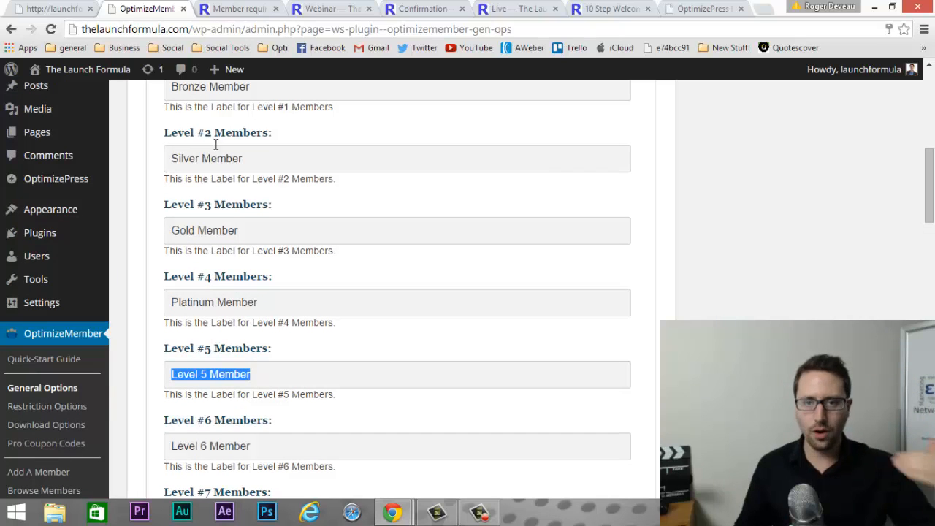
pyautogui.scroll(2, 232, 249)
pyautogui.moveTo(242, 299); pyautogui.dragTo(146, 298)
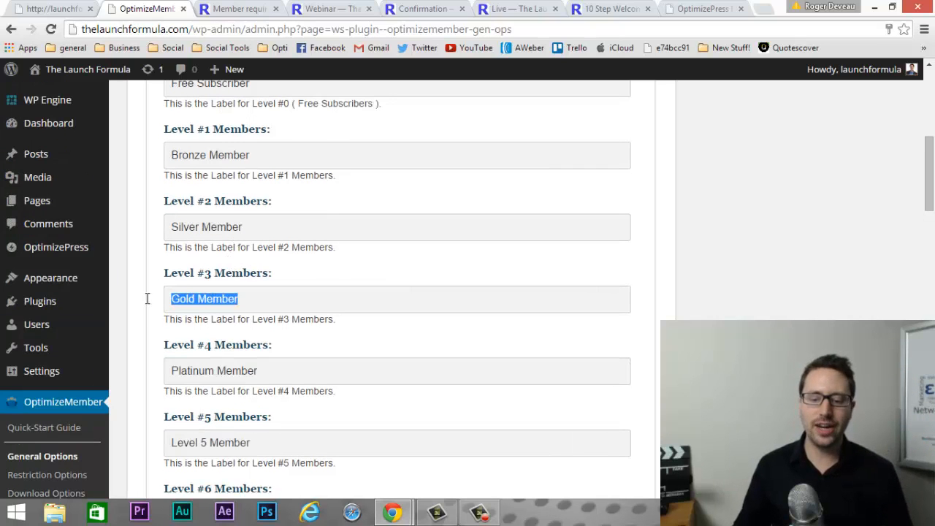
pyautogui.scroll(2, 143, 300)
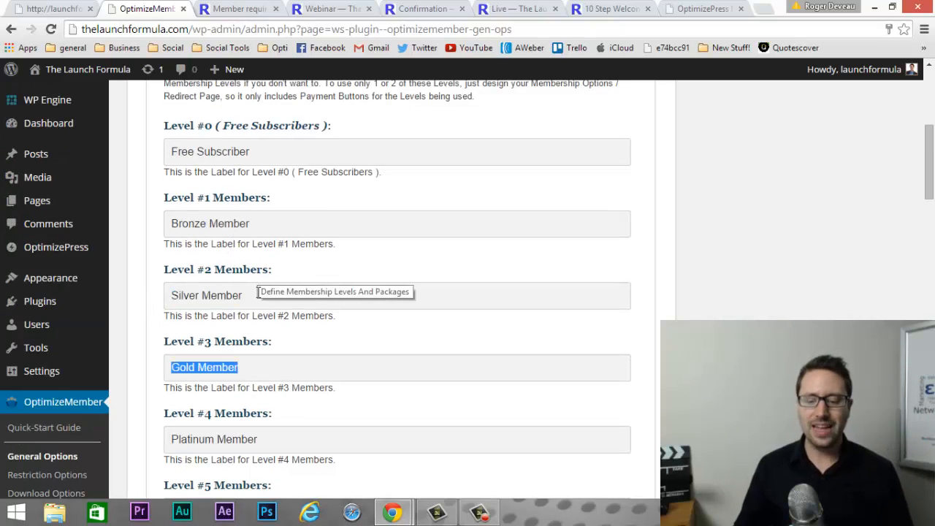
pyautogui.moveTo(250, 294); pyautogui.dragTo(163, 296)
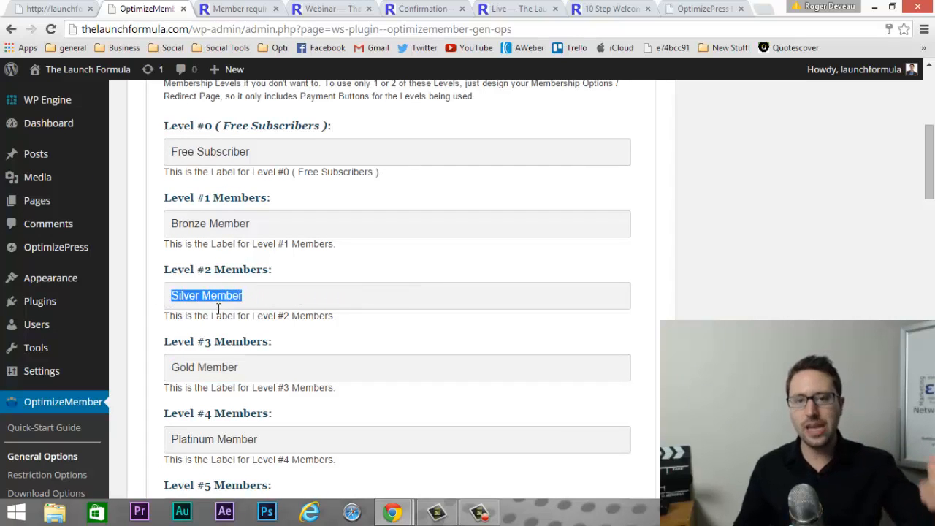
pyautogui.click(288, 290)
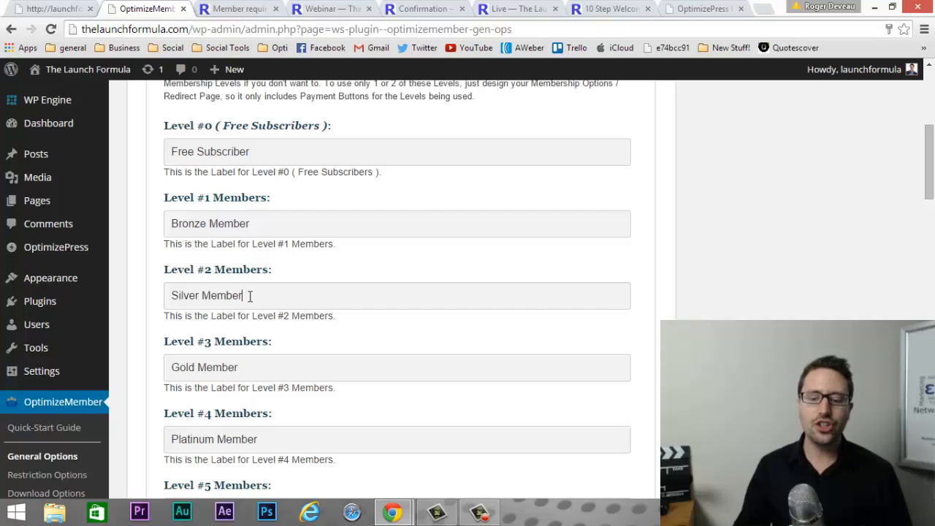
pyautogui.moveTo(249, 295); pyautogui.dragTo(173, 309)
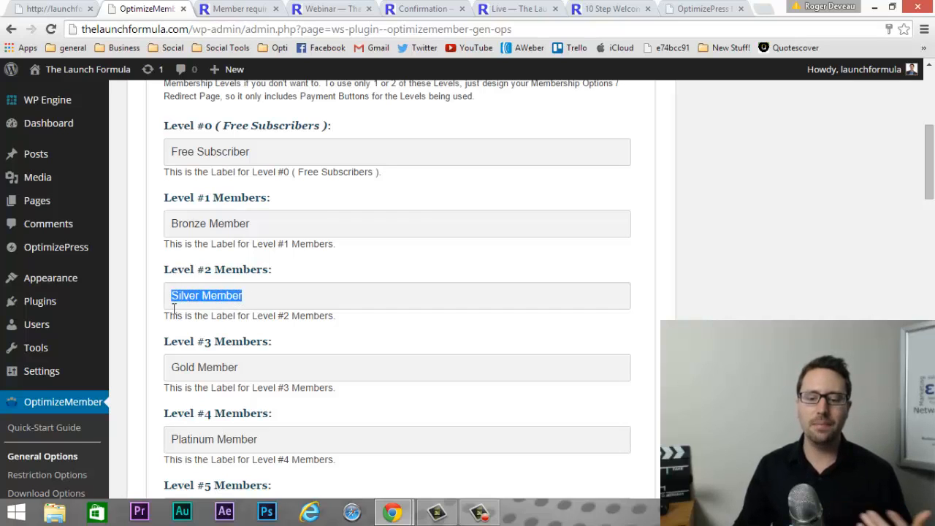
pyautogui.click(253, 295)
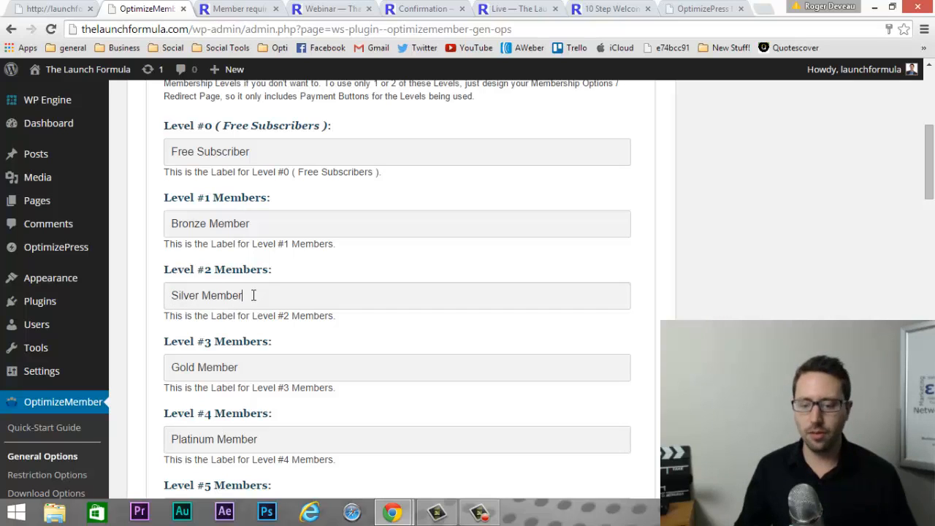
# Replace the Level #2 Members label with "Whatever"
pyautogui.moveTo(253, 295); pyautogui.dragTo(138, 287)
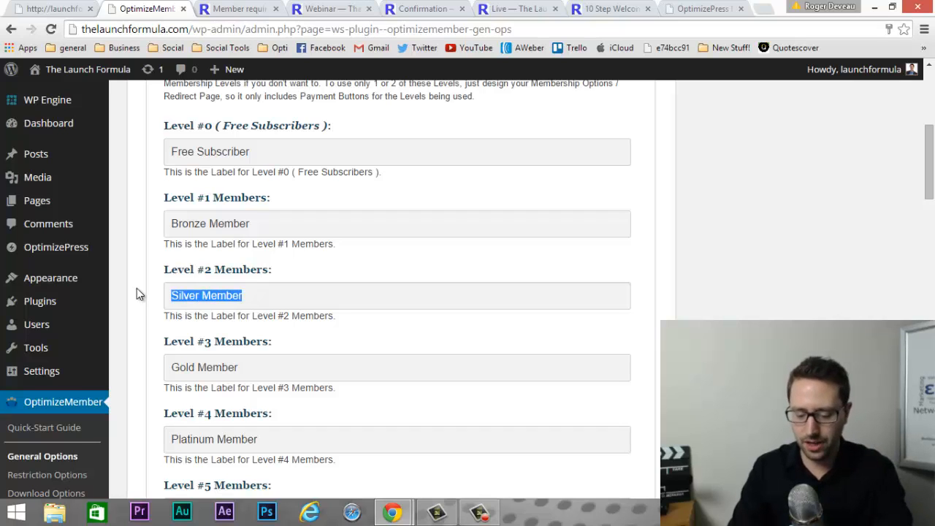
pyautogui.write('Whatever')
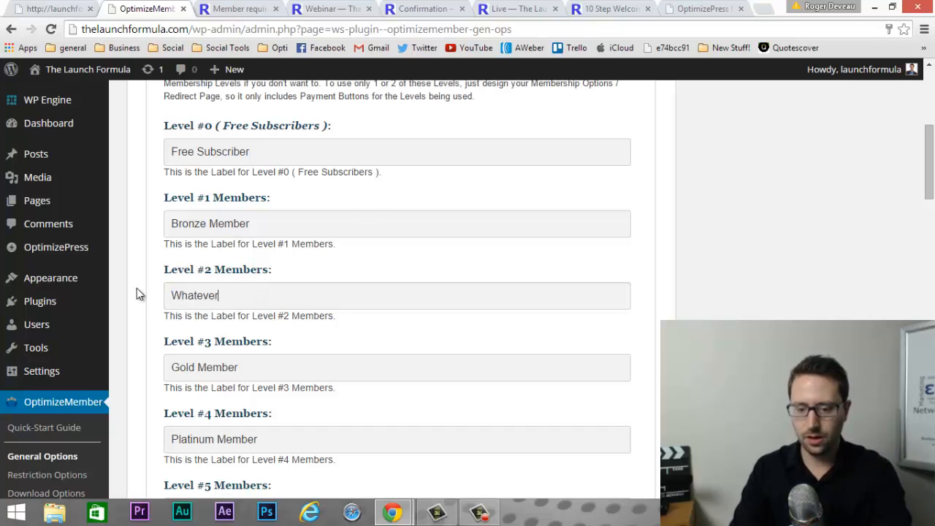
pyautogui.doubleClick(230, 302)
pyautogui.click(238, 300)
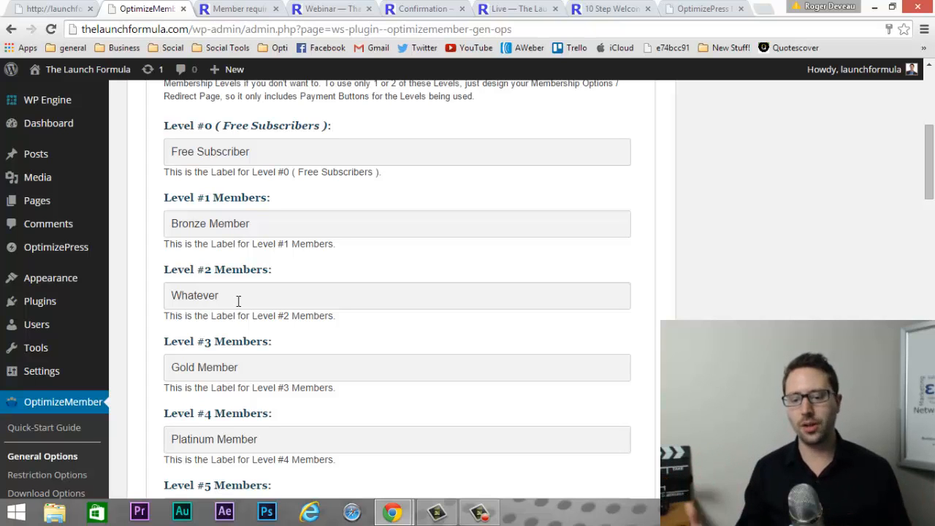
# Check the membership level labels again, focusing on Level #1 and Level #2 Members
pyautogui.scroll(-1, 238, 300)
pyautogui.scroll(-1, 255, 312)
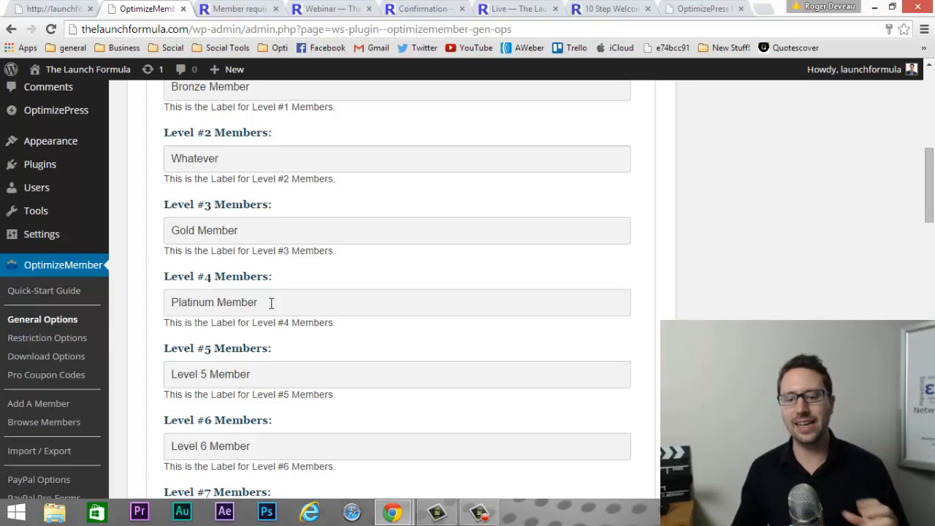
pyautogui.scroll(1, 269, 271)
pyautogui.scroll(1, 211, 197)
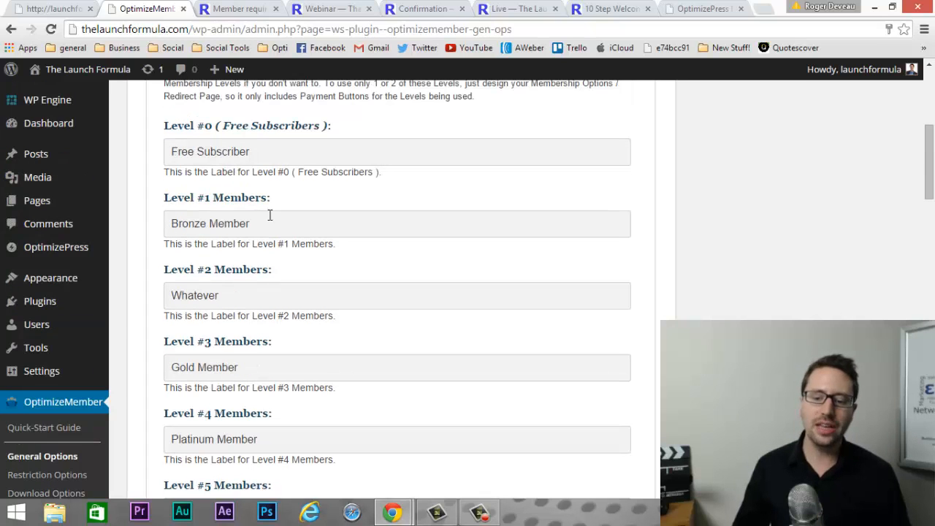
pyautogui.moveTo(250, 223); pyautogui.dragTo(151, 223)
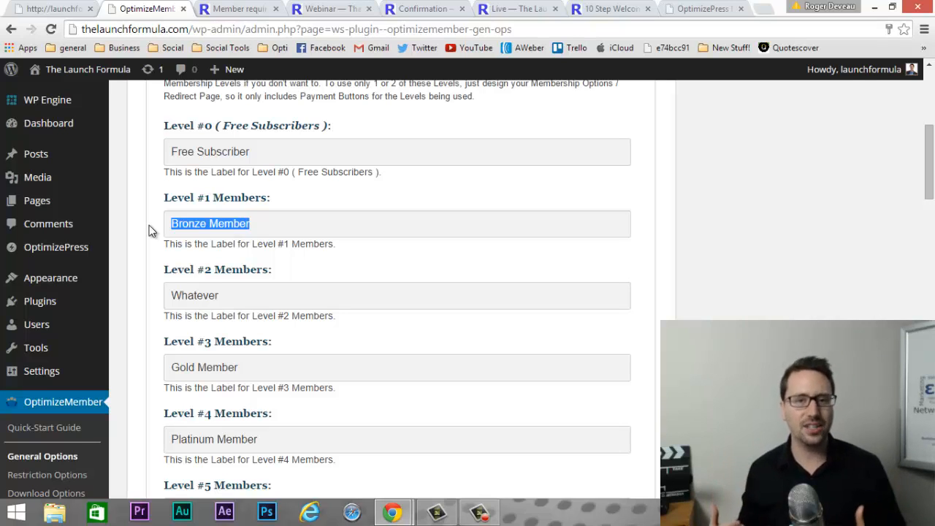
pyautogui.click(241, 223)
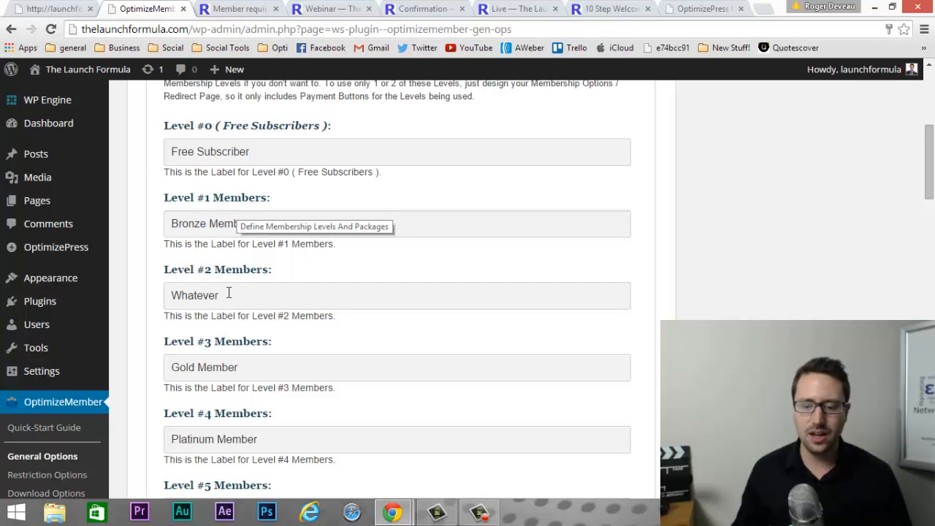
pyautogui.moveTo(229, 295); pyautogui.dragTo(154, 305)
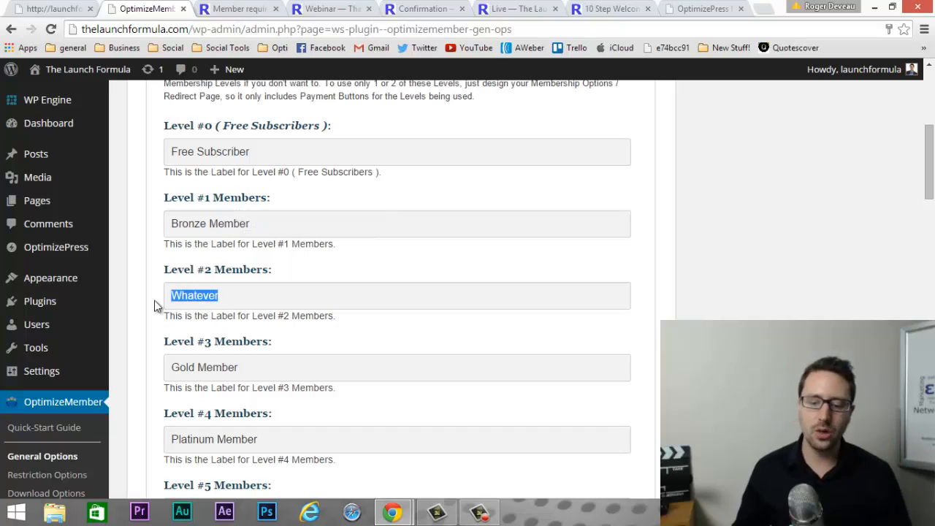
# Review the remaining membership level labels and the Packages and Hide links options, then collapse the Define Membership Levels And Packages section
pyautogui.click(219, 294)
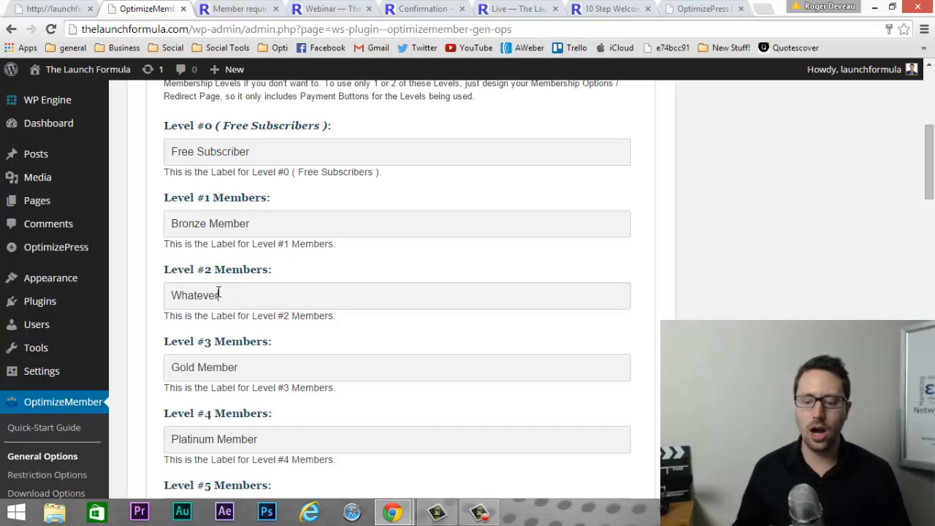
pyautogui.scroll(-1, 219, 292)
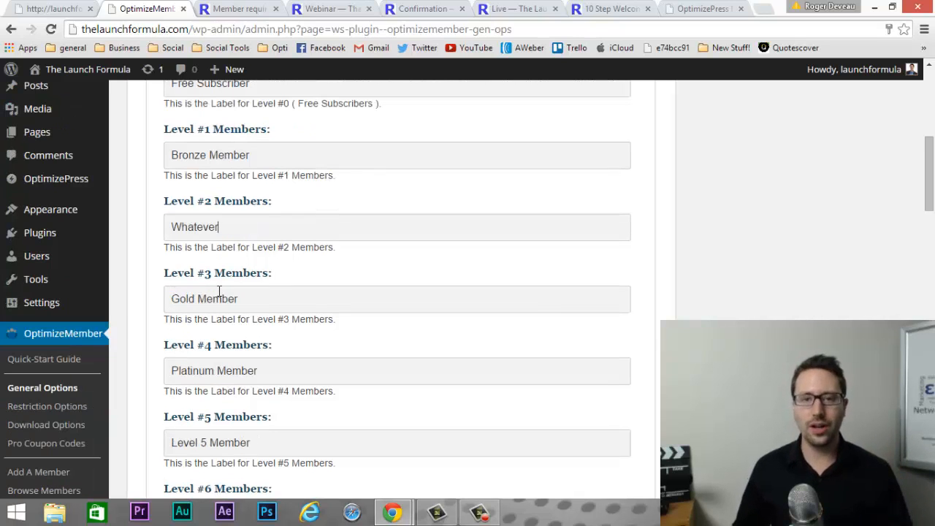
pyautogui.scroll(-8, 278, 290)
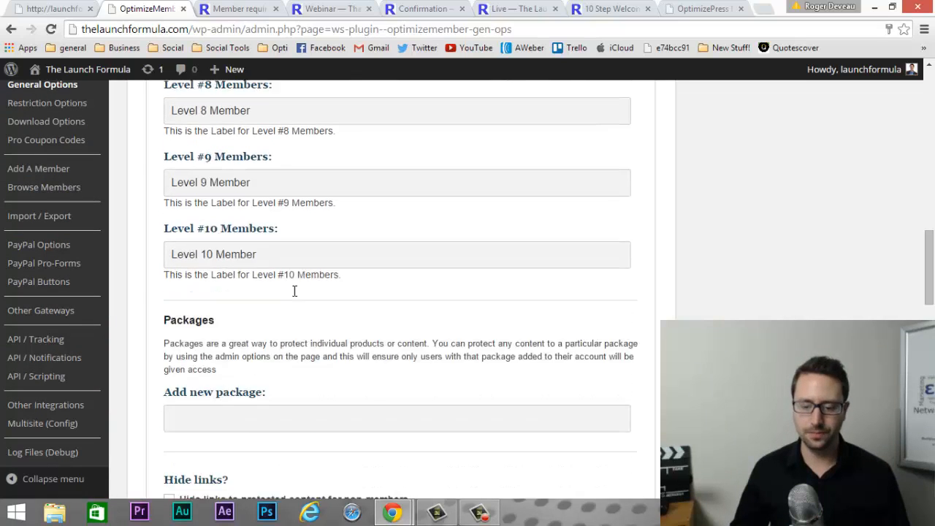
pyautogui.scroll(-2, 296, 290)
pyautogui.scroll(-2, 144, 258)
pyautogui.scroll(3, 347, 170)
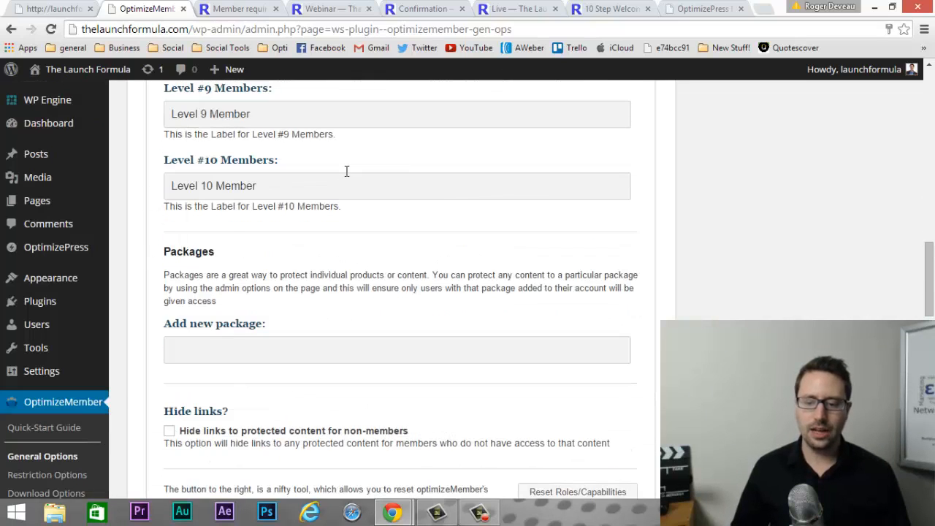
pyautogui.scroll(-5, 464, 297)
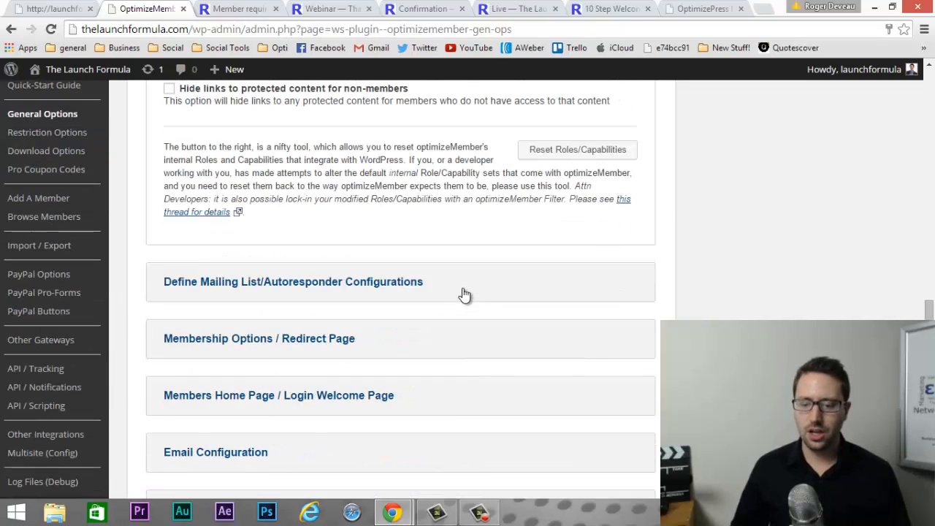
pyautogui.scroll(17, 465, 296)
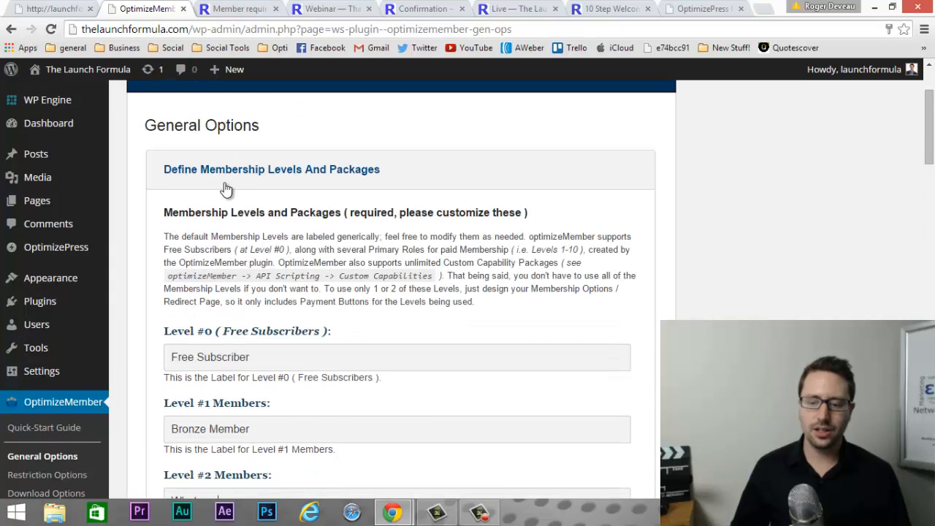
pyautogui.click(235, 170)
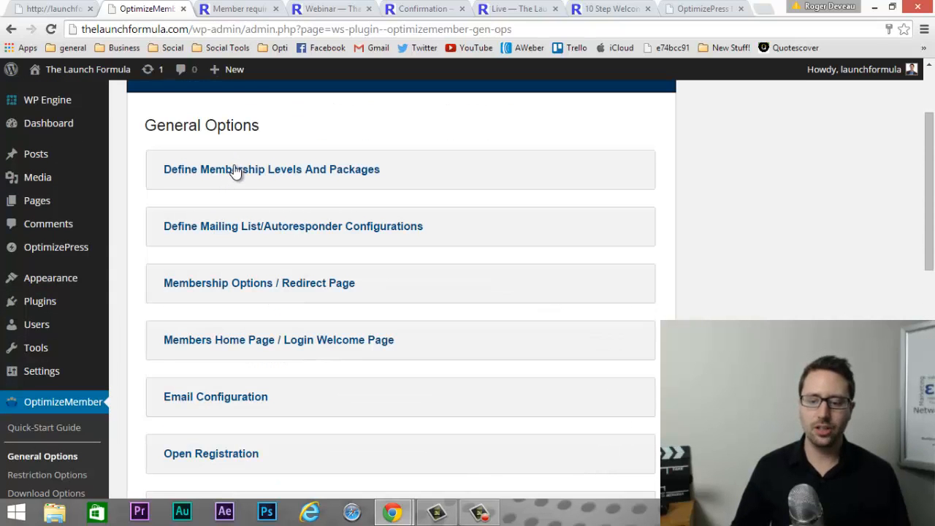
# Set the Membership Options / Redirect Page to "Member required" and collapse that section
pyautogui.scroll(-1, 256, 189)
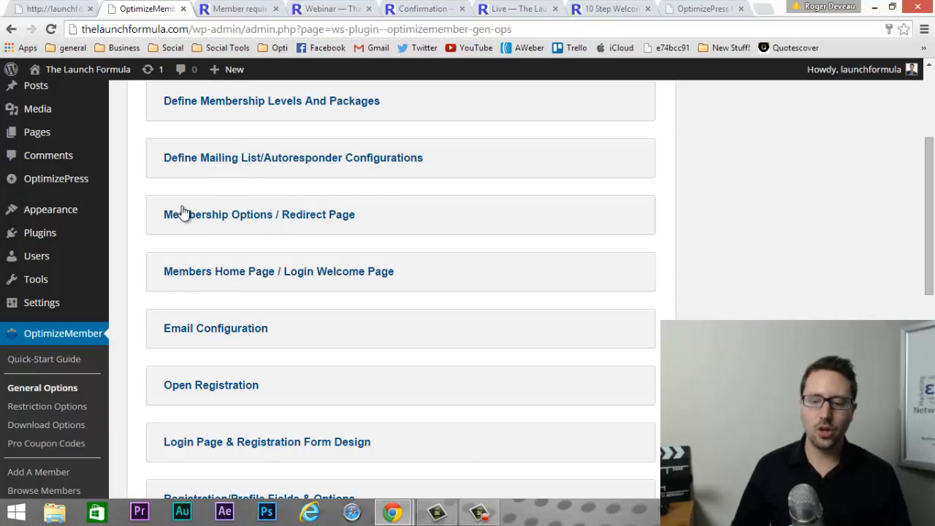
pyautogui.click(255, 221)
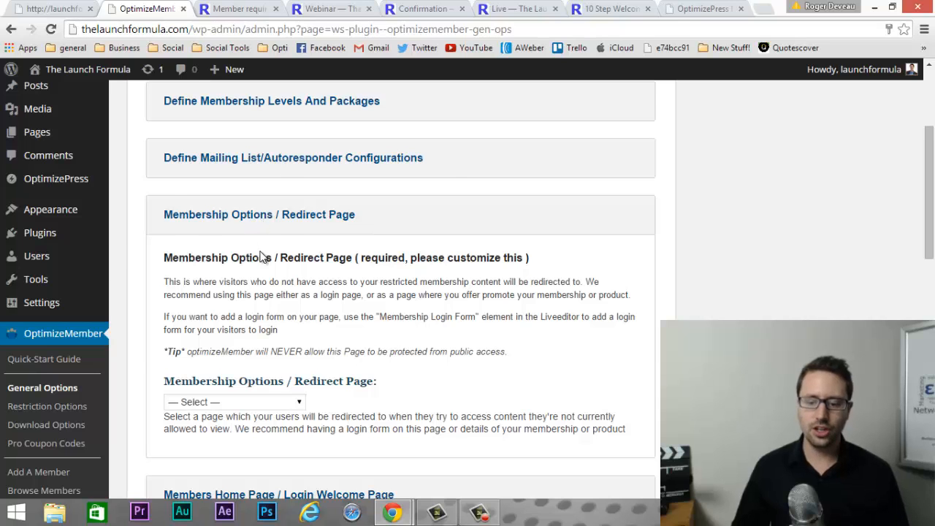
pyautogui.scroll(-1, 269, 319)
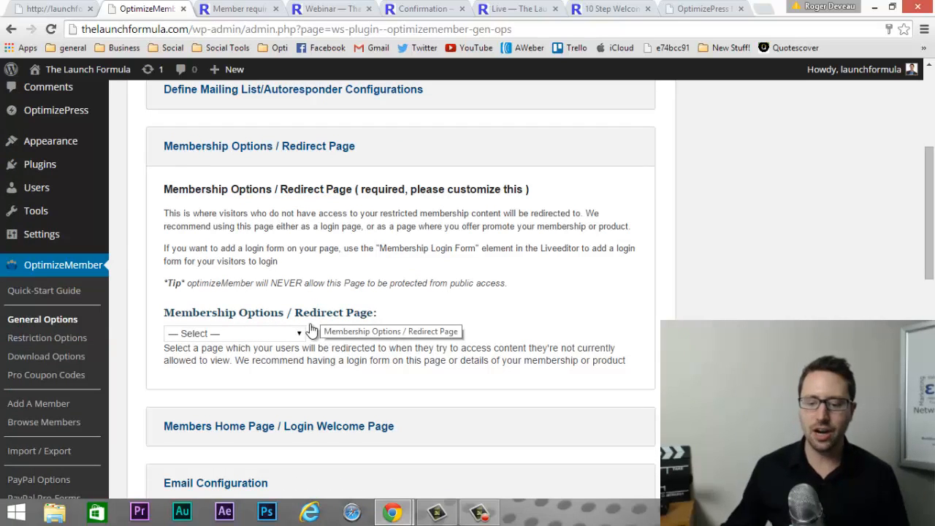
pyautogui.click(299, 333)
pyautogui.click(431, 330)
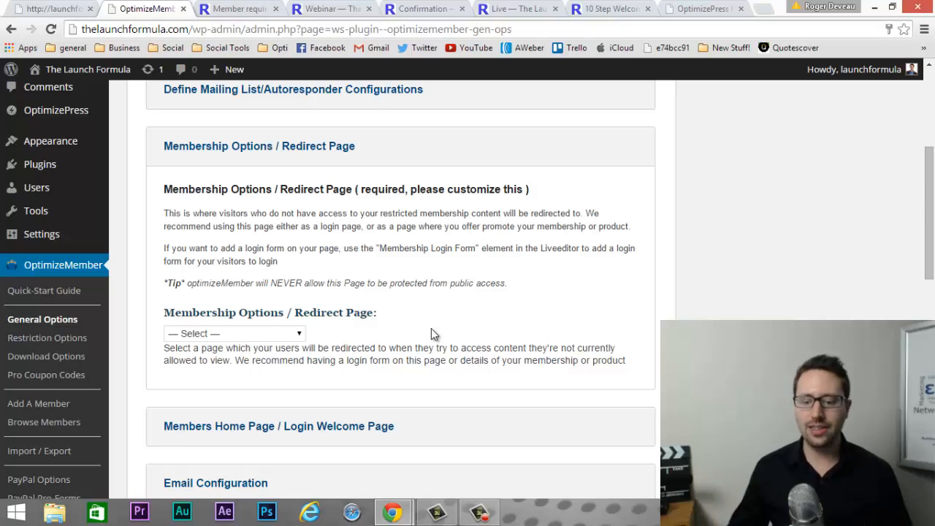
pyautogui.scroll(-3, 309, 277)
pyautogui.scroll(2, 309, 278)
pyautogui.click(301, 266)
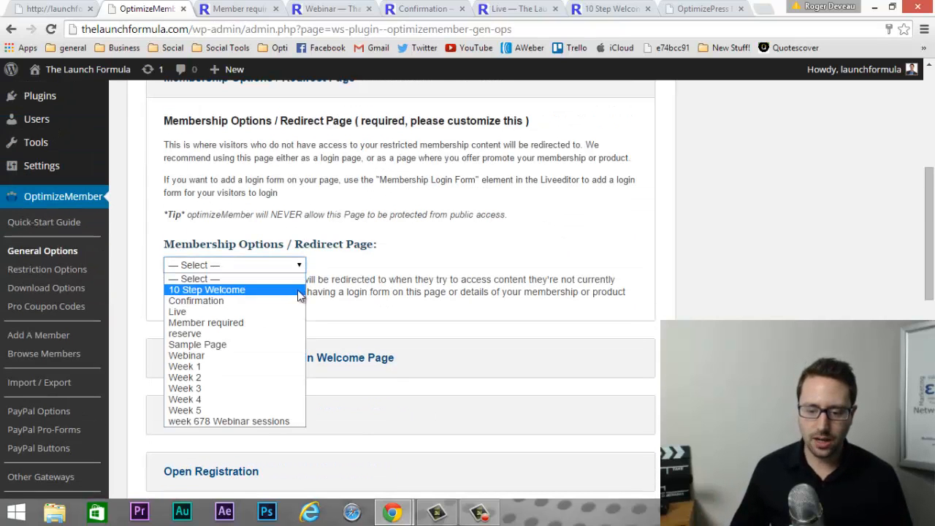
pyautogui.click(224, 324)
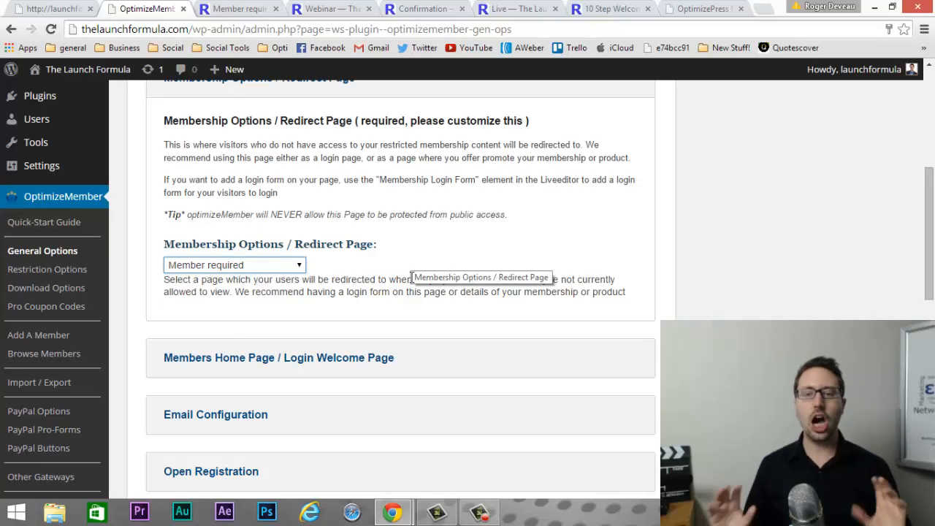
pyautogui.scroll(-1, 333, 188)
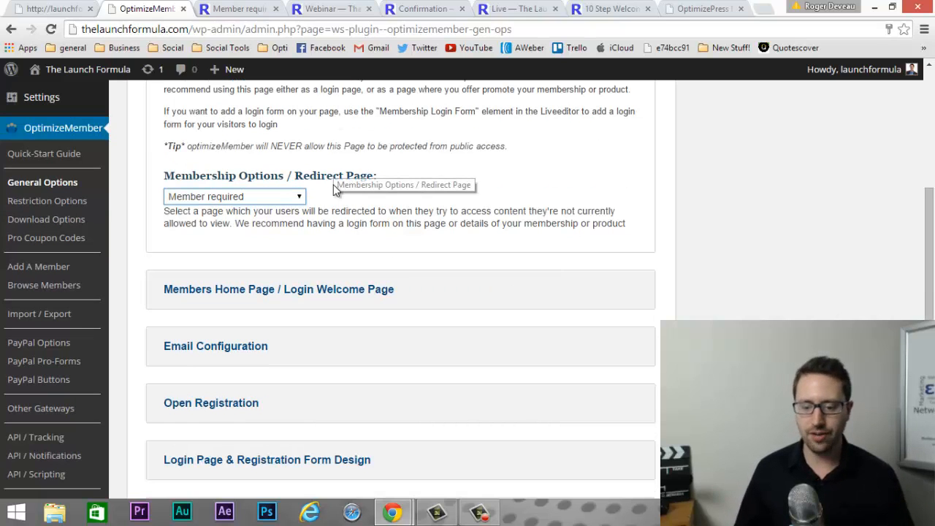
pyautogui.scroll(2, 249, 161)
pyautogui.click(249, 161)
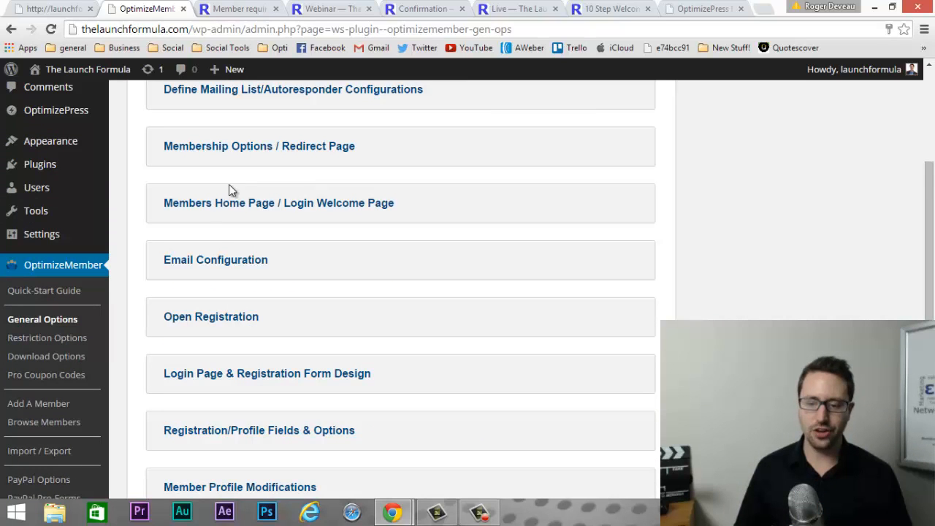
# Save all General Options changes, including the redirect page choice
pyautogui.scroll(-4, 233, 209)
pyautogui.scroll(-2, 237, 246)
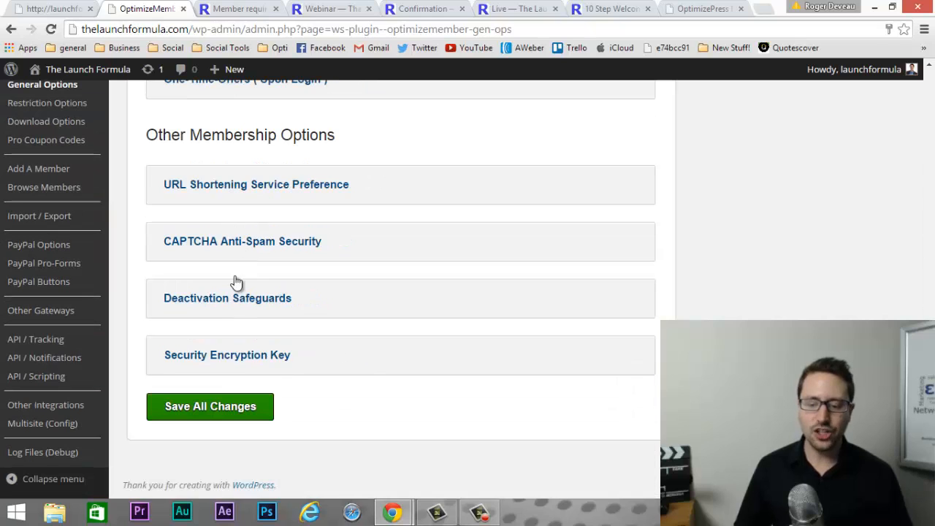
pyautogui.click(210, 406)
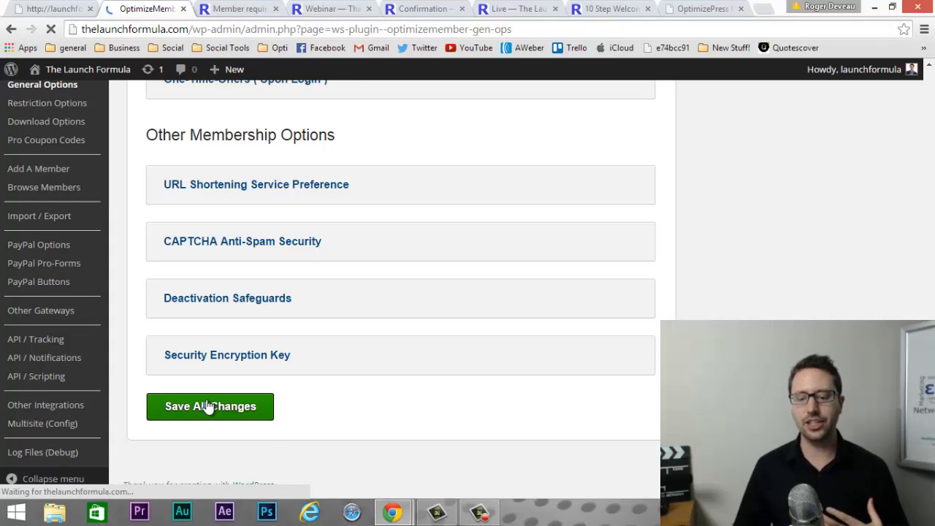
# Set the Members Home Page / Login Welcome Page to "10 Step Welcome"
pyautogui.scroll(-3, 222, 380)
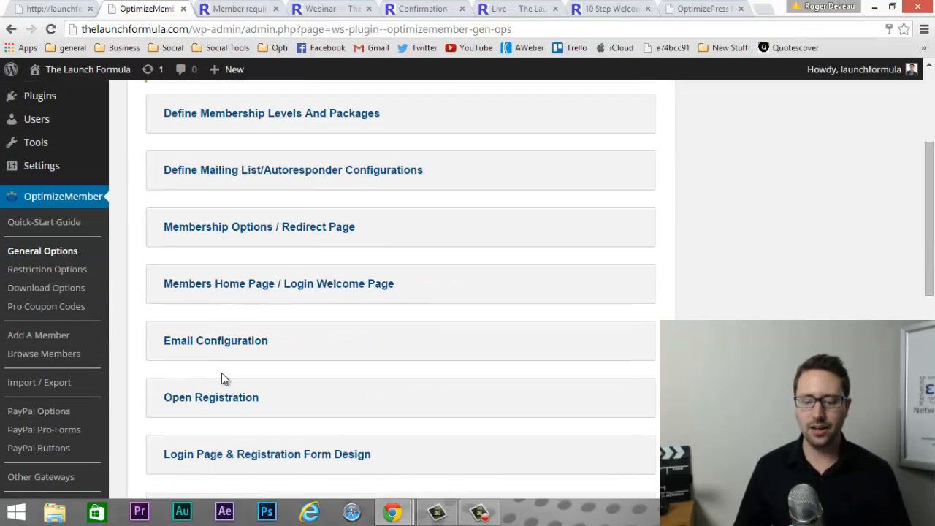
pyautogui.scroll(1, 226, 369)
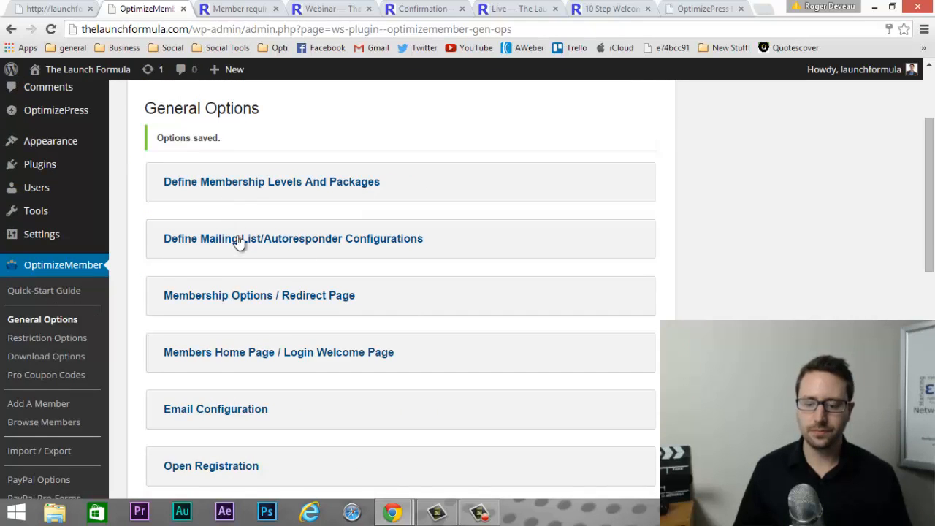
pyautogui.scroll(-1, 252, 278)
pyautogui.click(250, 288)
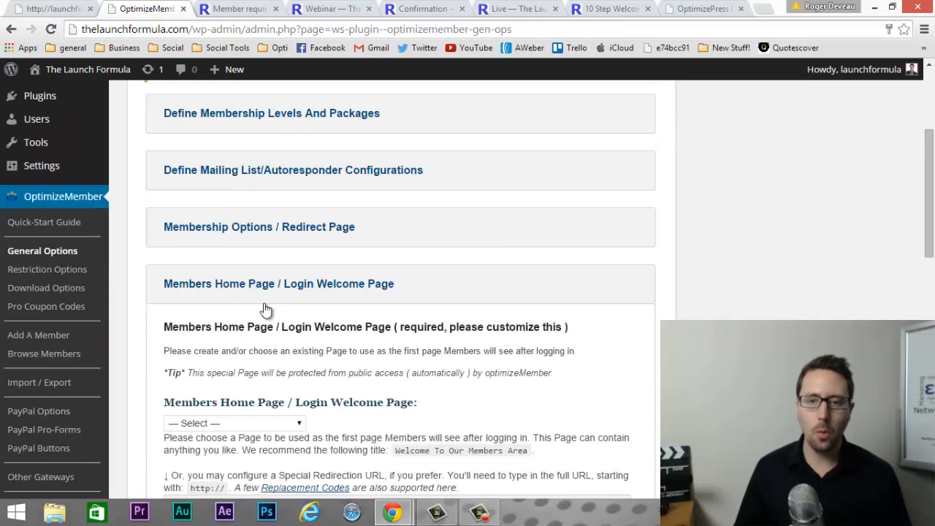
pyautogui.scroll(-2, 266, 307)
pyautogui.click(295, 289)
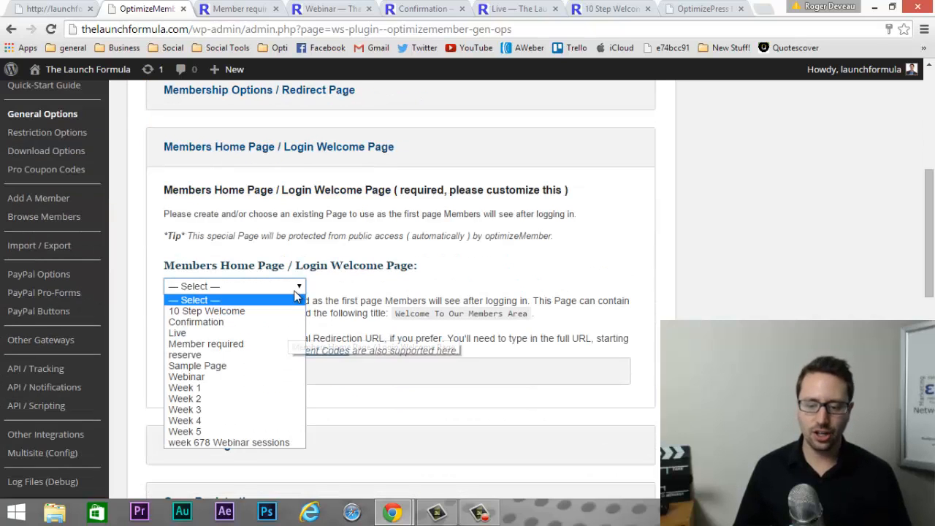
pyautogui.click(241, 307)
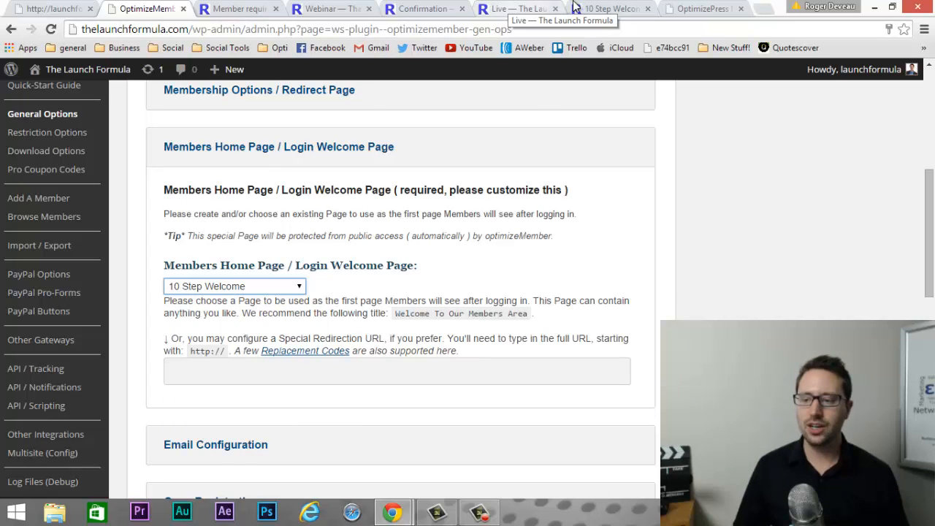
# Look through the live 10 Step Welcome page and return to the General Options page
pyautogui.click(610, 8)
pyautogui.scroll(-10, 400, 199)
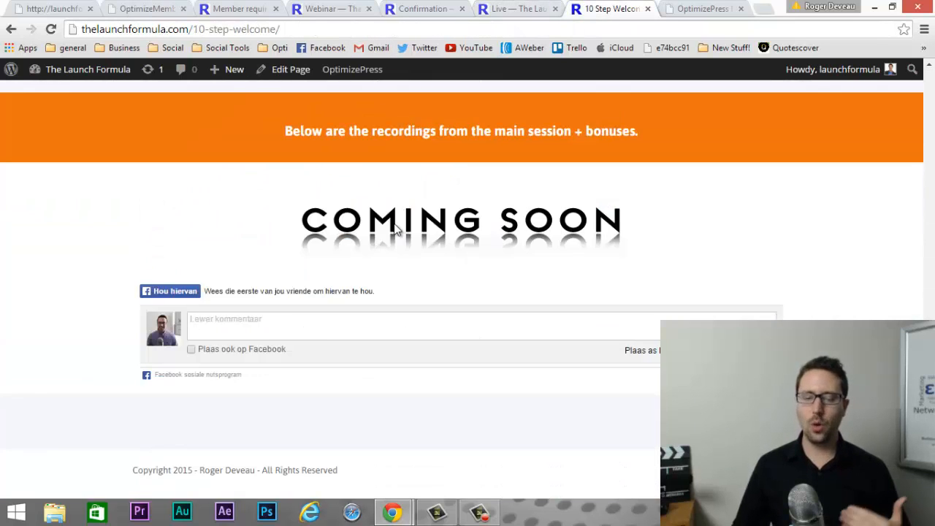
pyautogui.scroll(10, 394, 228)
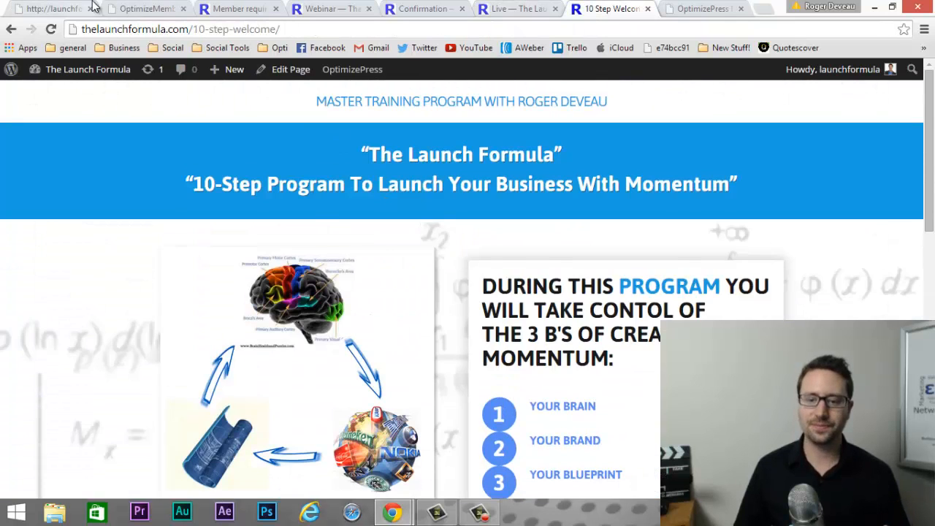
pyautogui.click(146, 8)
# Look over the remaining General Options sections and save all changes with the new login welcome page
pyautogui.scroll(-1, 329, 279)
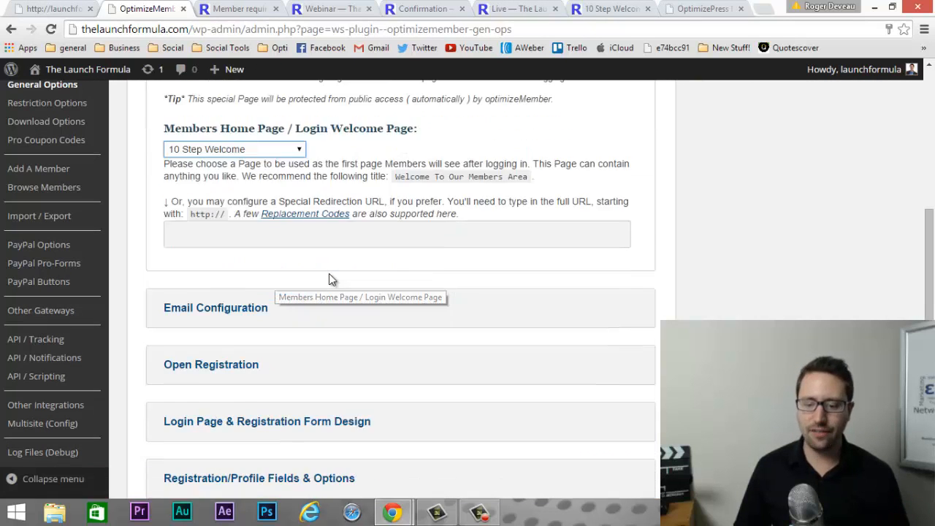
pyautogui.scroll(-1, 329, 278)
pyautogui.scroll(-2, 285, 282)
pyautogui.scroll(1, 241, 233)
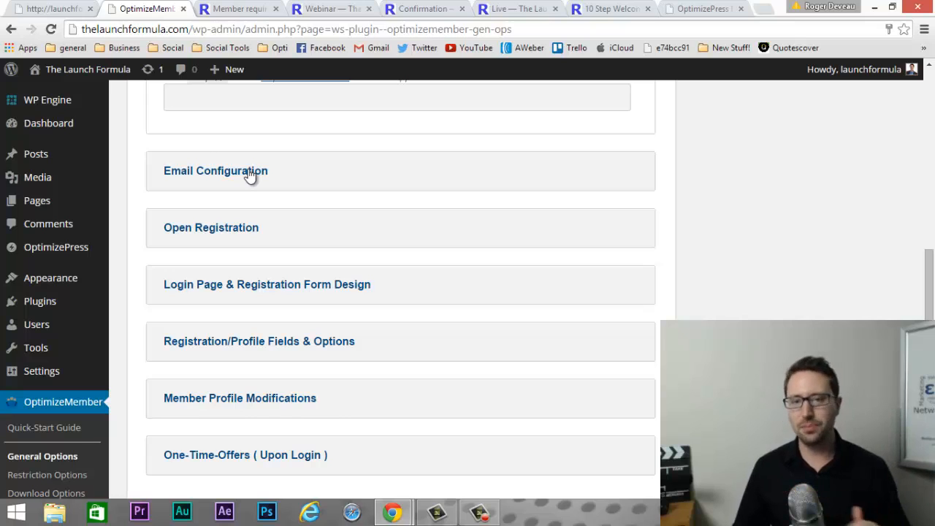
pyautogui.scroll(10, 249, 254)
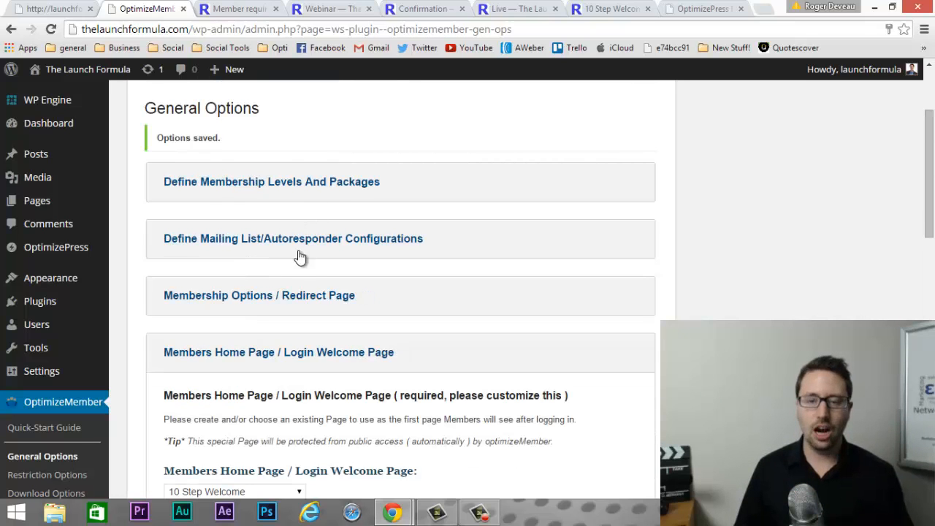
pyautogui.scroll(-2, 258, 342)
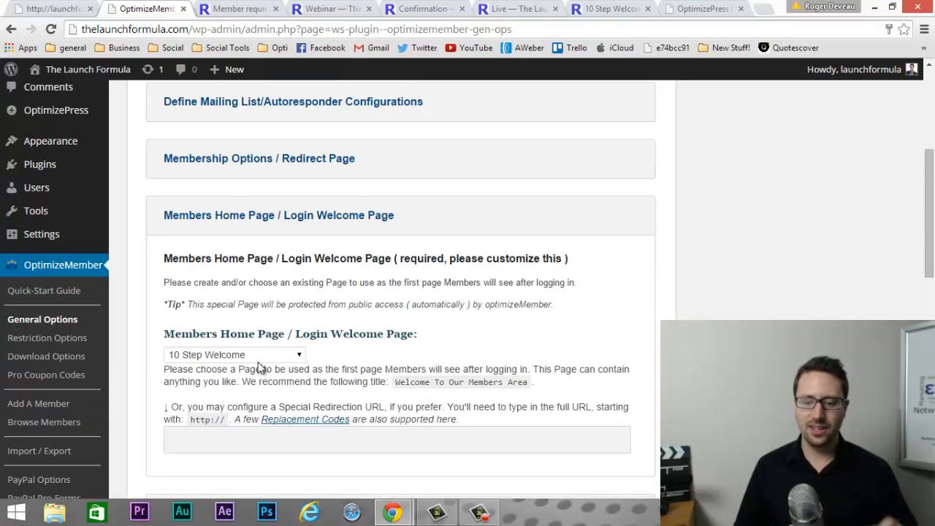
pyautogui.click(243, 239)
pyautogui.scroll(-7, 244, 241)
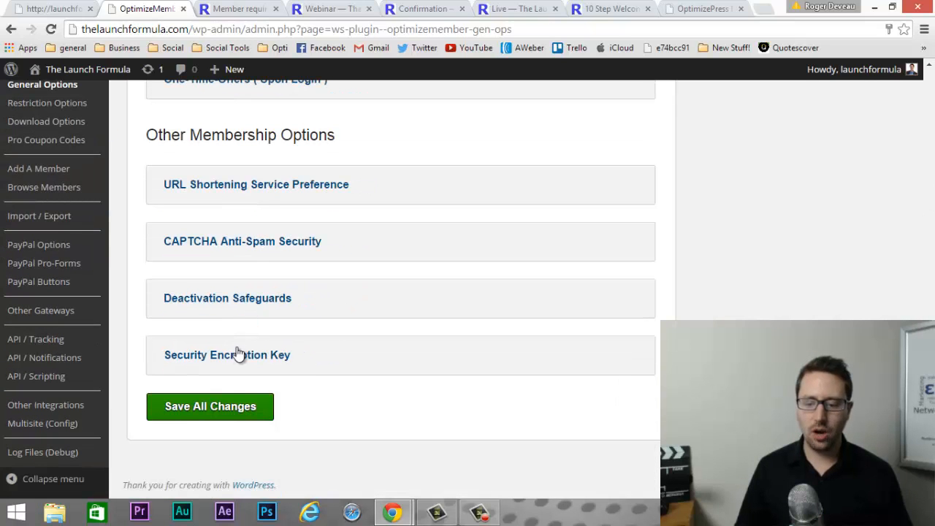
pyautogui.click(215, 412)
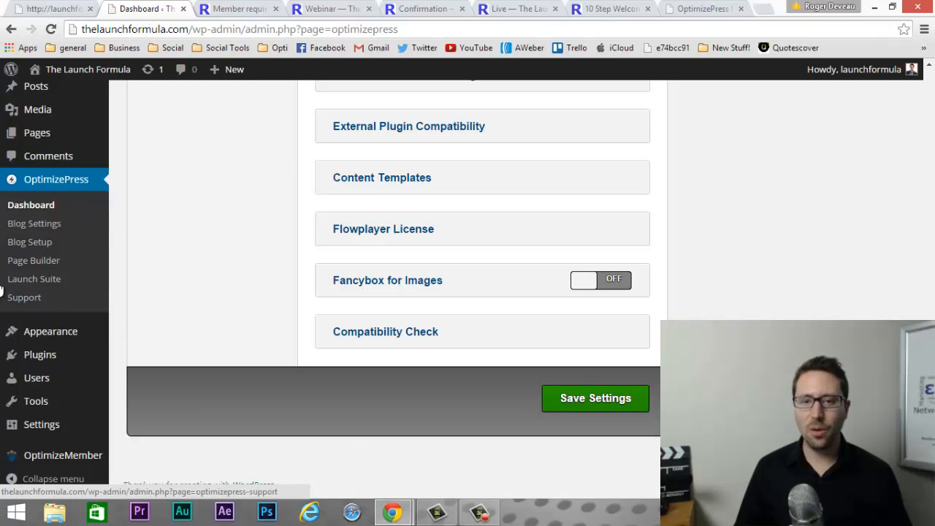
# Open the 10 Step Welcome page for editing from the site's page list and check its OptimizeMember protection note
pyautogui.scroll(3, 71, 312)
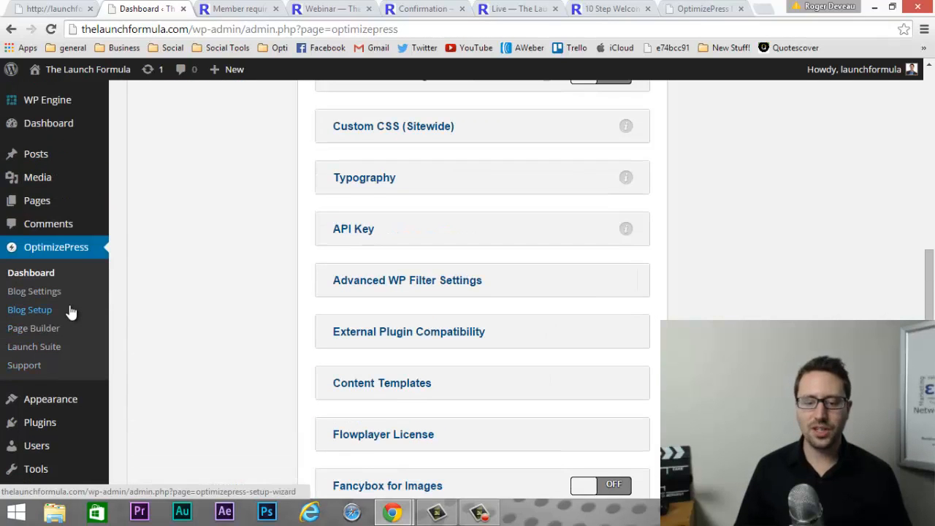
pyautogui.moveTo(36, 209)
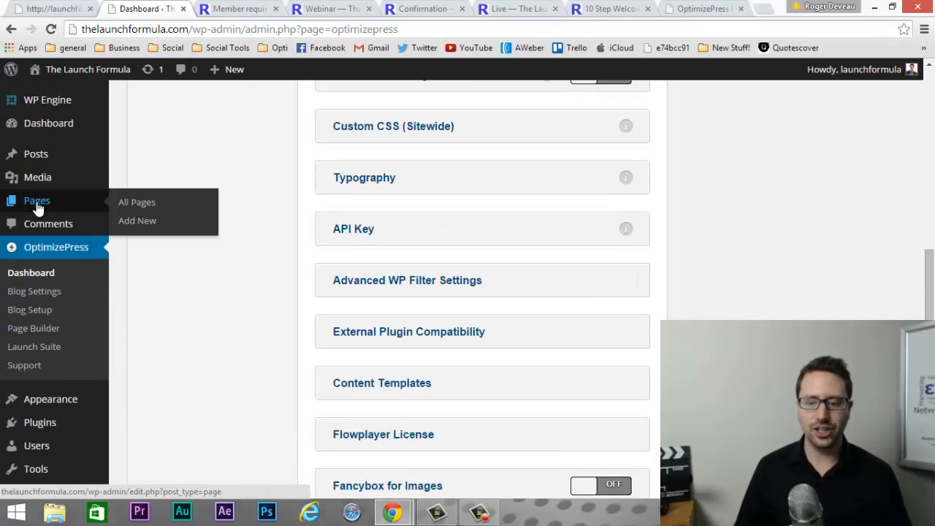
pyautogui.click(44, 205)
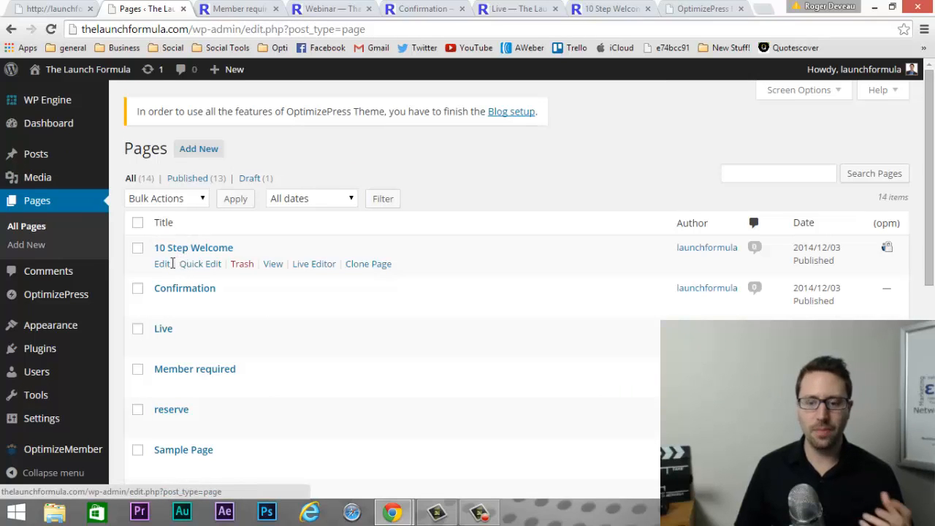
pyautogui.click(162, 266)
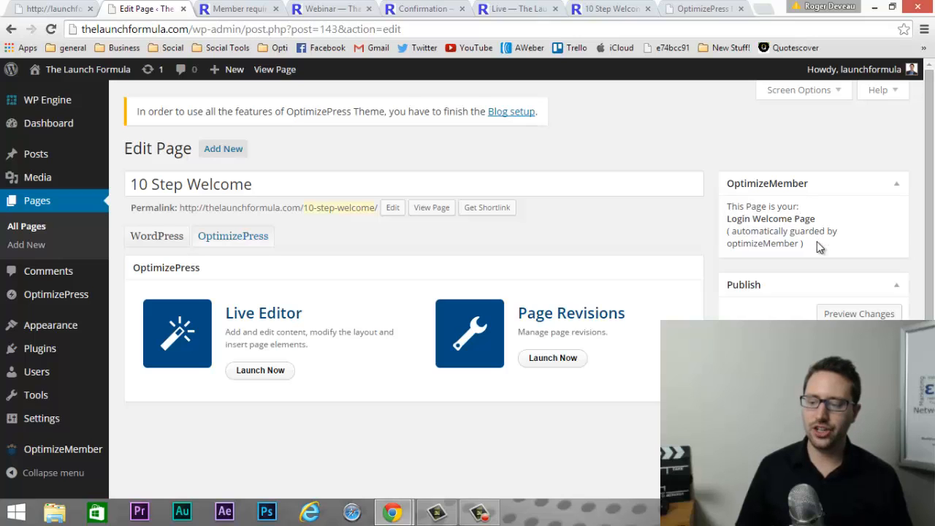
pyautogui.moveTo(807, 244); pyautogui.dragTo(728, 232)
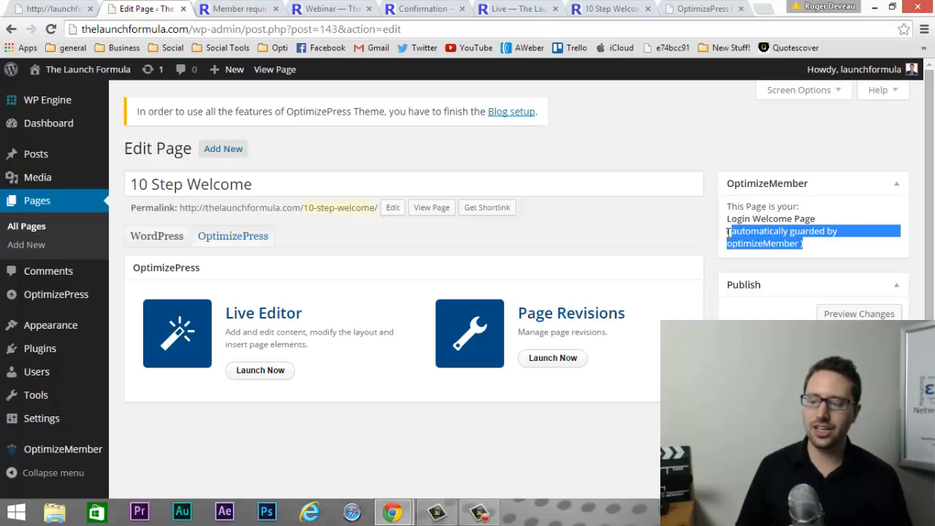
# Clear the selection of the protection note and view the site's live webinar page
pyautogui.click(804, 247)
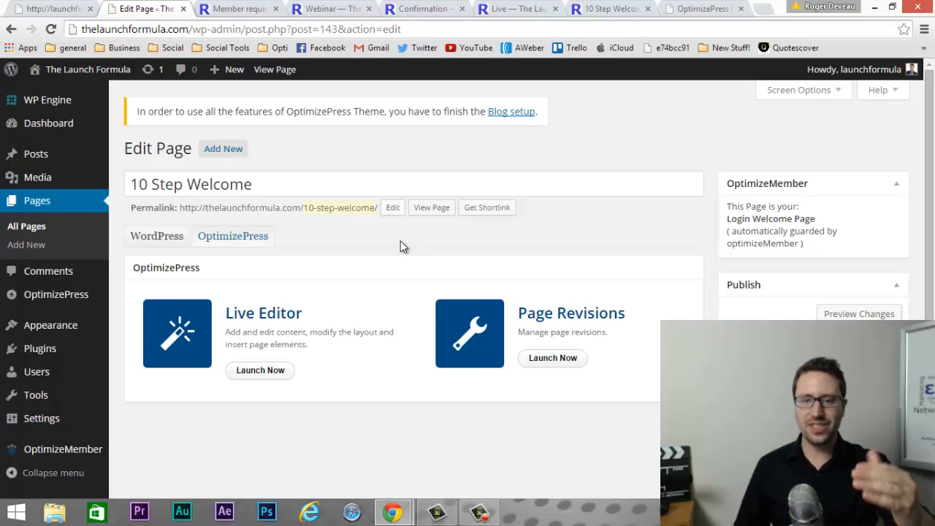
pyautogui.scroll(-1, 400, 240)
pyautogui.scroll(1, 401, 232)
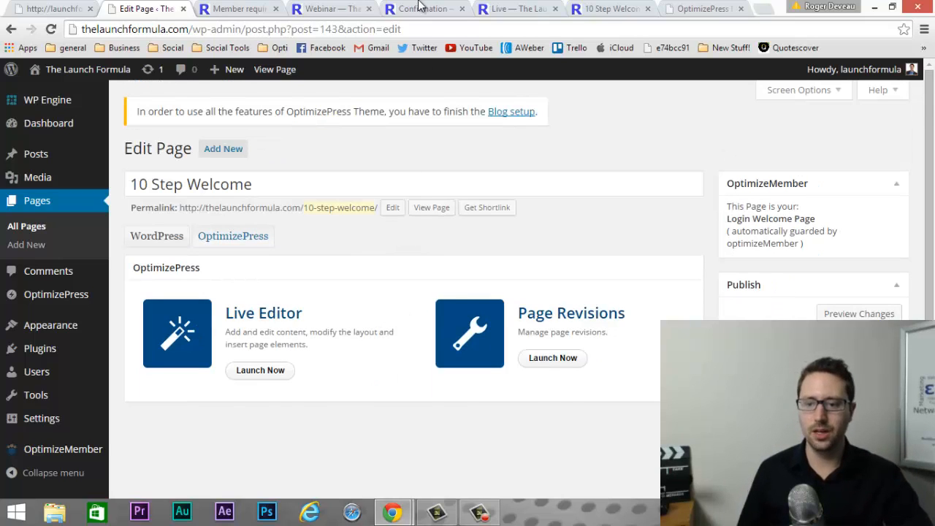
pyautogui.click(511, 9)
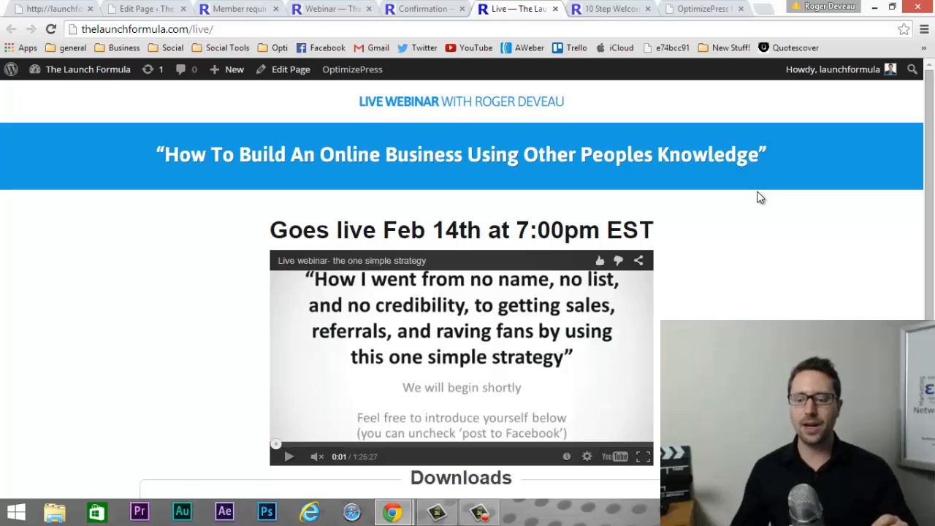
# Open PayPal's business tools in a new browser tab and look over the form for creating a payment button
pyautogui.click(766, 13)
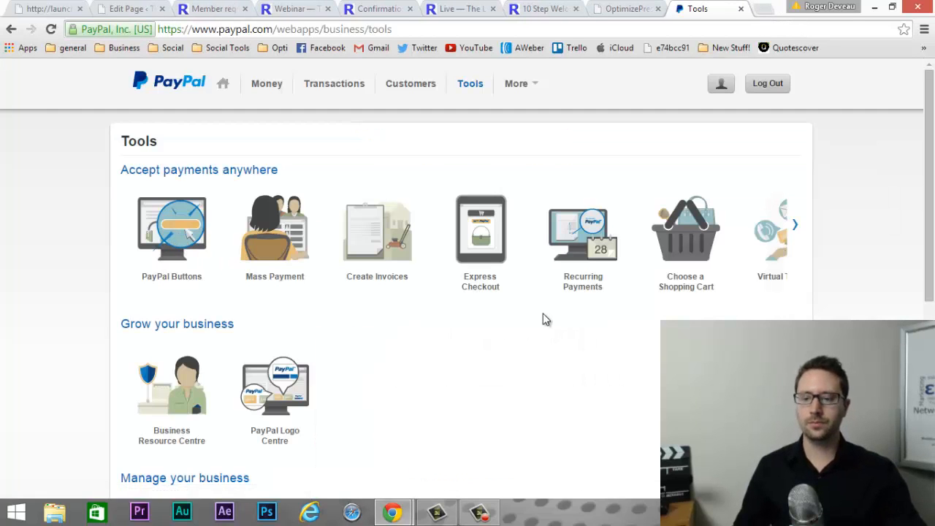
pyautogui.click(182, 240)
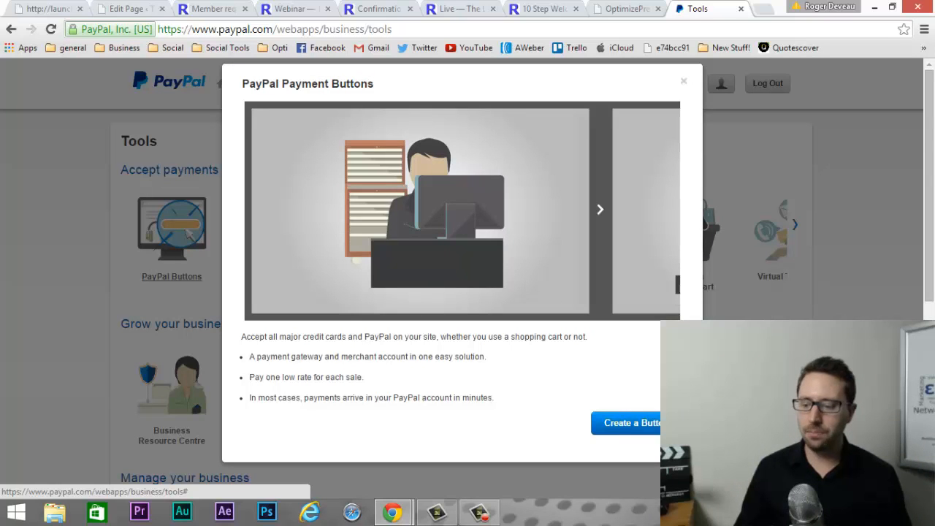
pyautogui.click(626, 427)
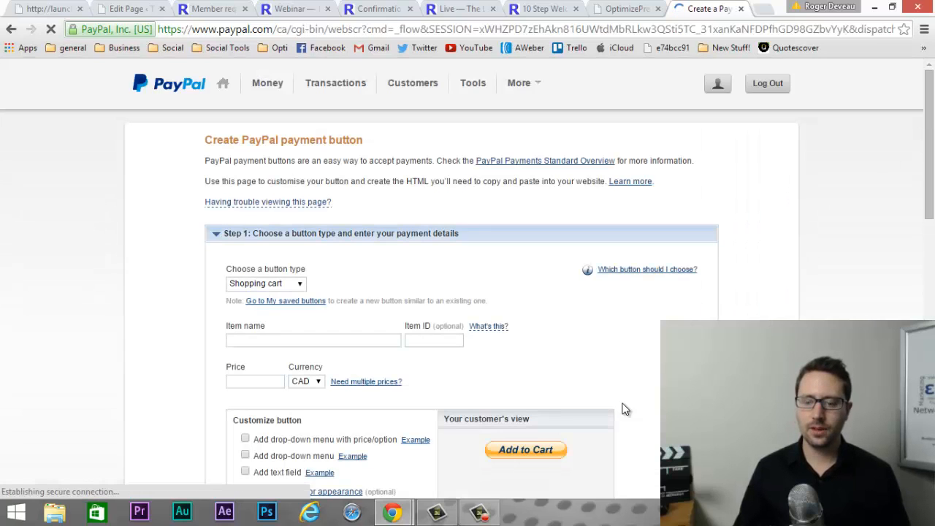
pyautogui.scroll(-2, 418, 262)
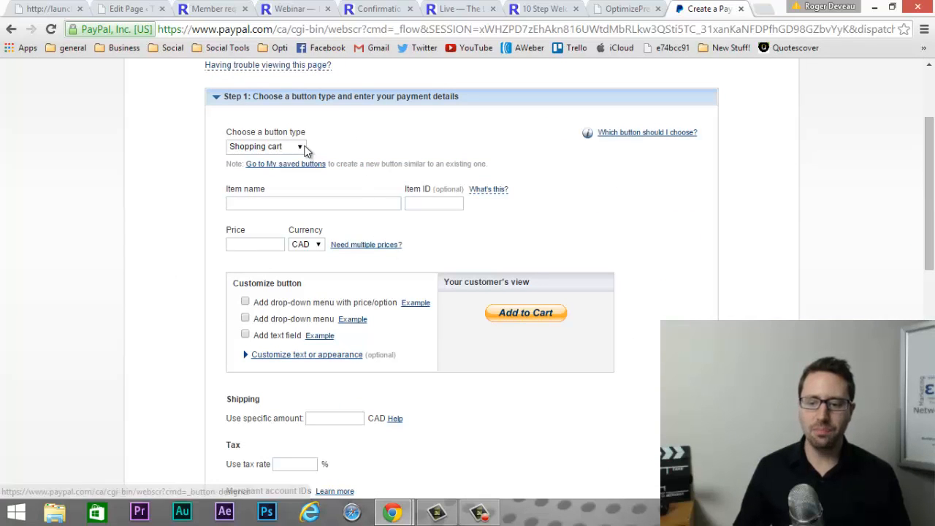
pyautogui.scroll(-4, 307, 173)
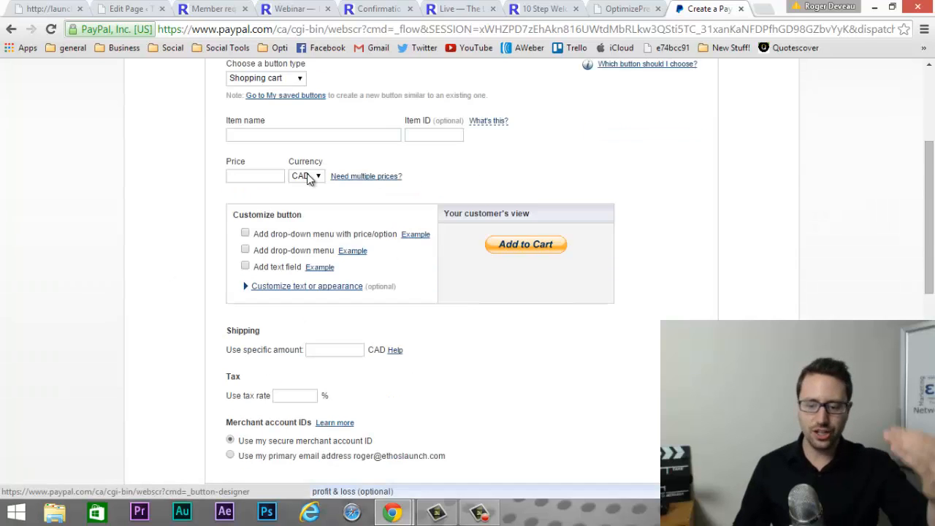
pyautogui.scroll(4, 323, 213)
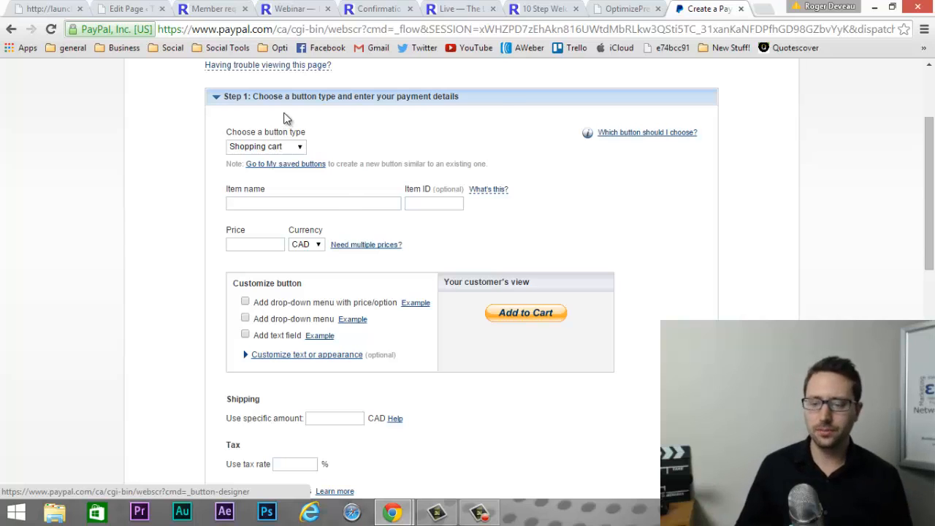
pyautogui.scroll(2, 219, 326)
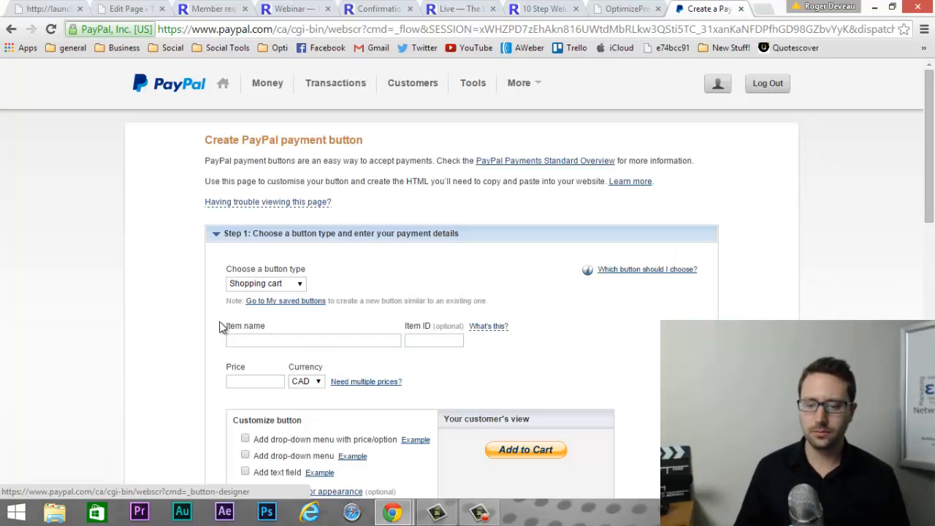
# View the website code of the saved PayPal button for "The Launch Formula 1-day intensive"
pyautogui.click(296, 305)
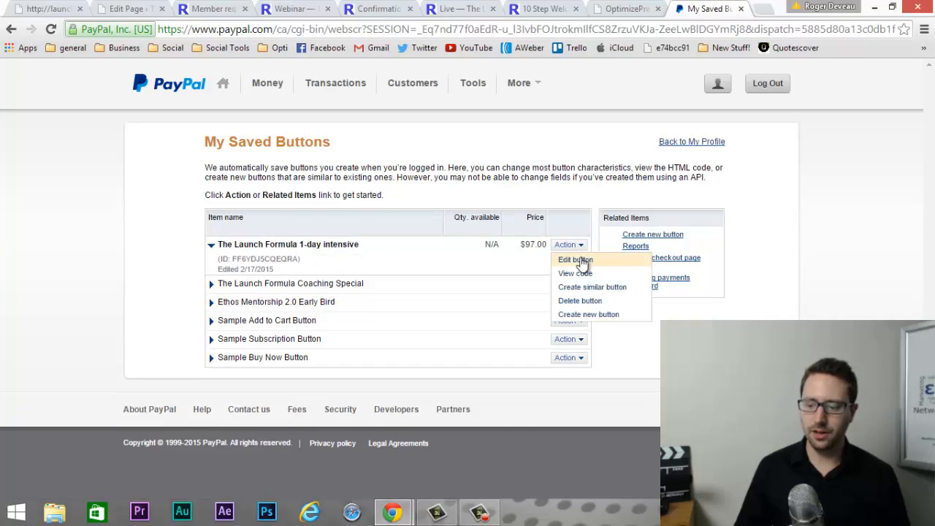
pyautogui.click(577, 273)
pyautogui.scroll(-1, 583, 276)
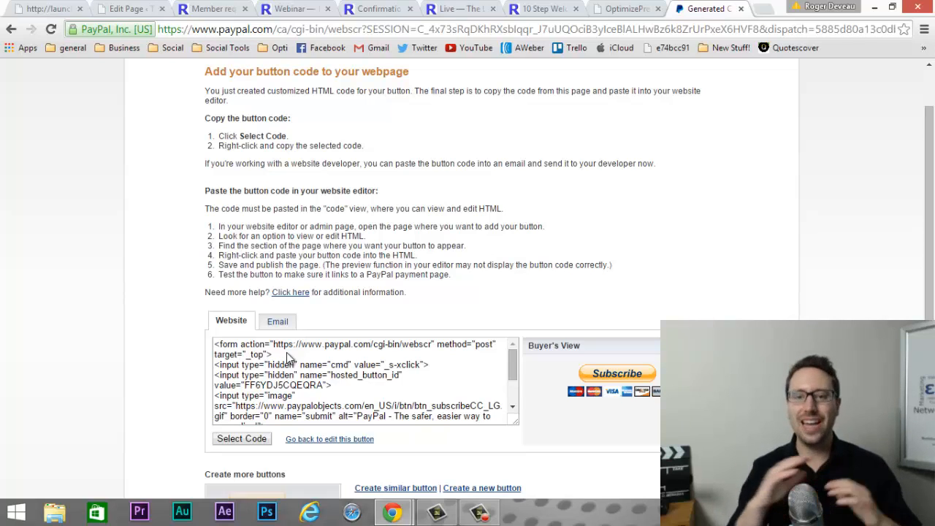
pyautogui.scroll(-3, 334, 359)
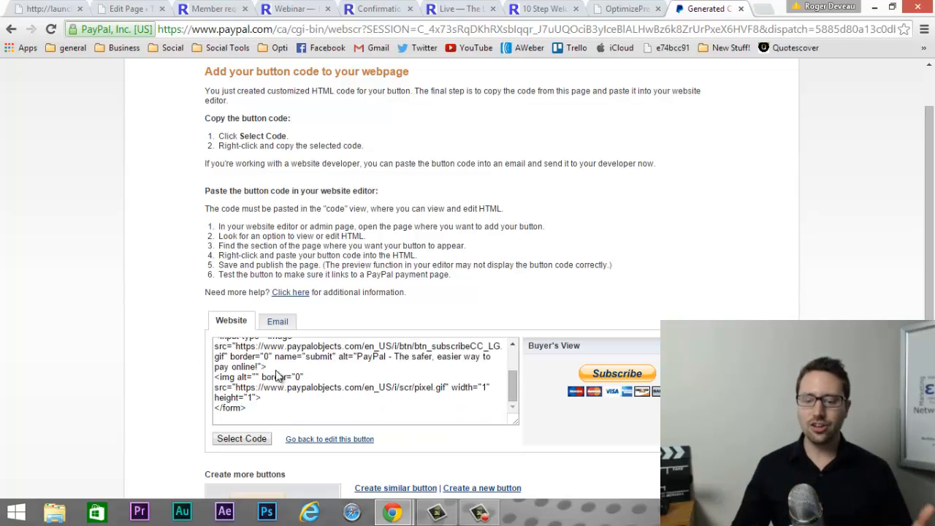
# Copy the button's email payment link and open it in a new browser tab
pyautogui.click(281, 322)
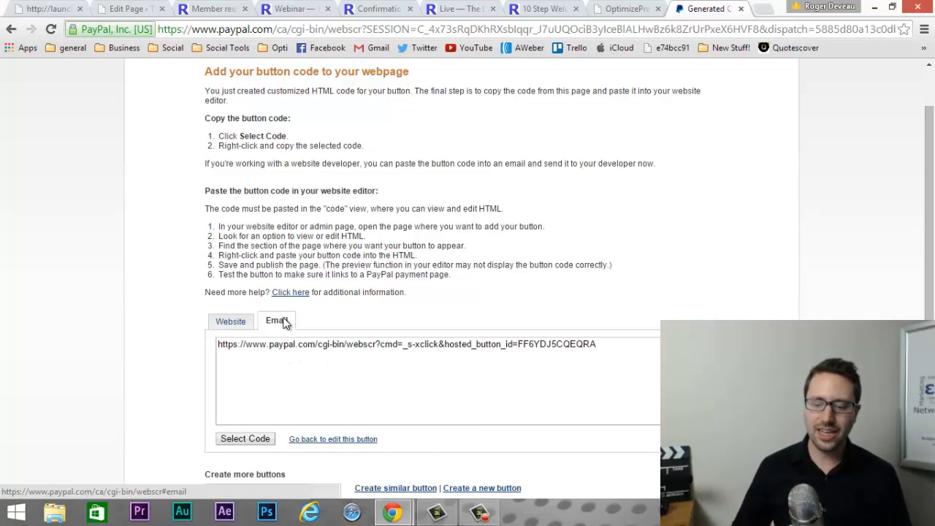
pyautogui.moveTo(604, 351); pyautogui.dragTo(187, 357)
pyautogui.hotkey('ctrl', 'c')
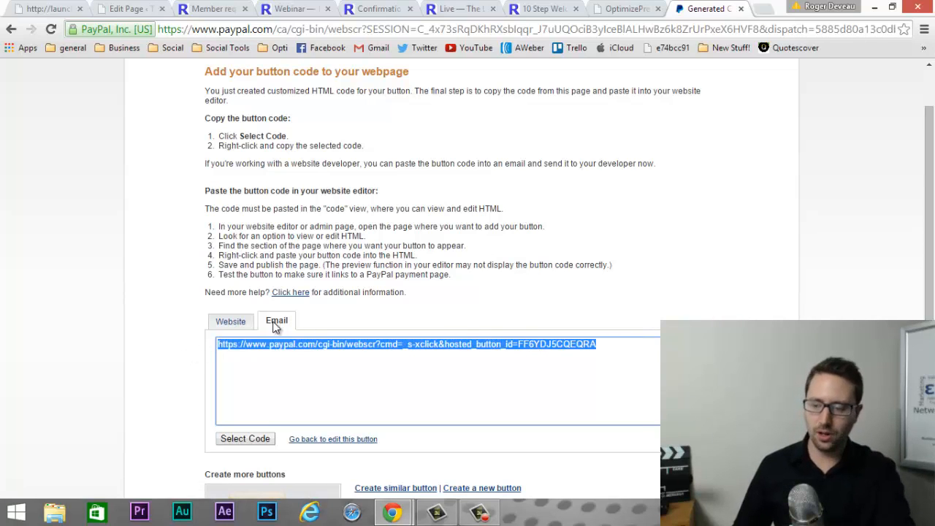
pyautogui.click(767, 8)
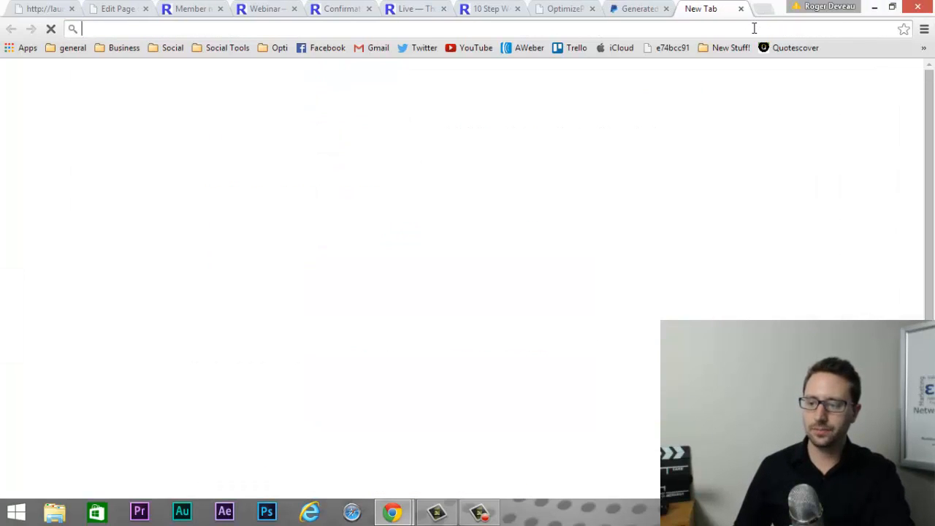
pyautogui.hotkey('ctrl', 'v')
pyautogui.press('Return')
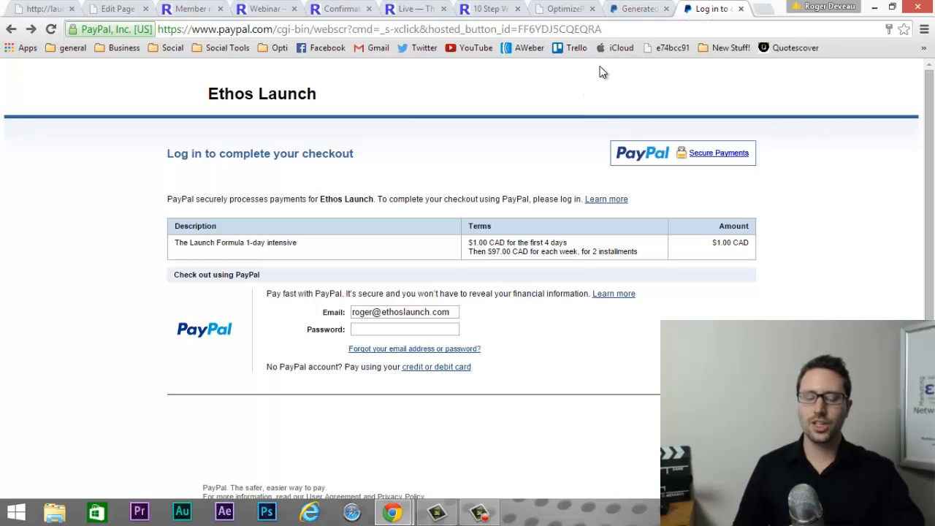
pyautogui.click(439, 28)
pyautogui.write('http://thelaunchformula.com/reserve/')
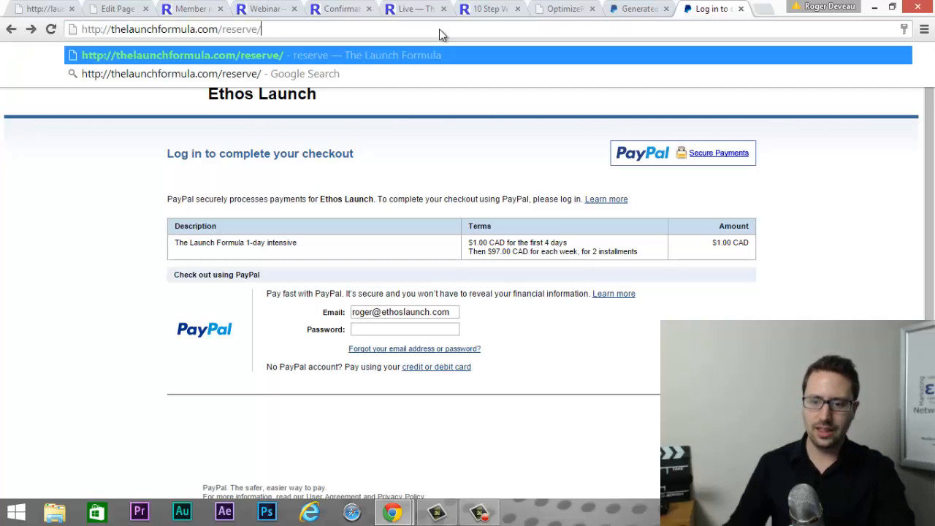
pyautogui.press('Return')
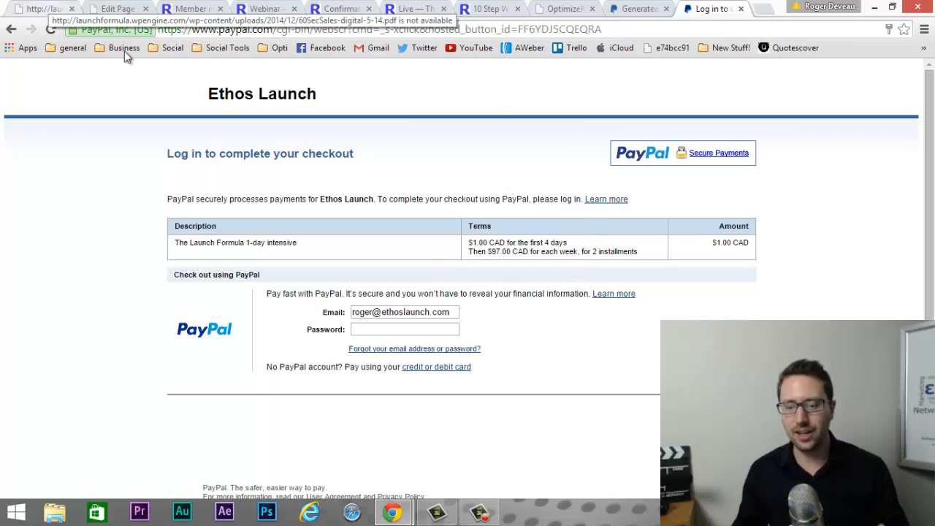
# Return to the site's WordPress admin and open the form for adding a new user
pyautogui.click(117, 8)
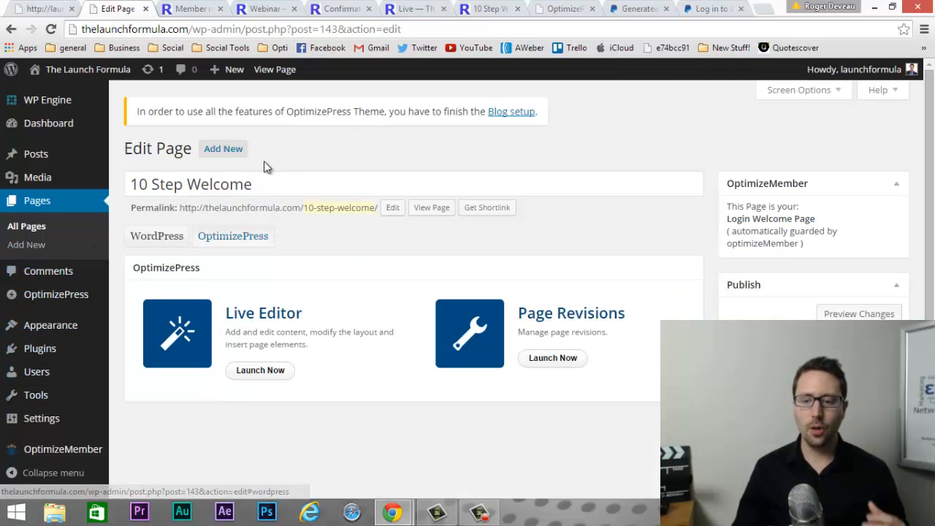
pyautogui.moveTo(41, 371)
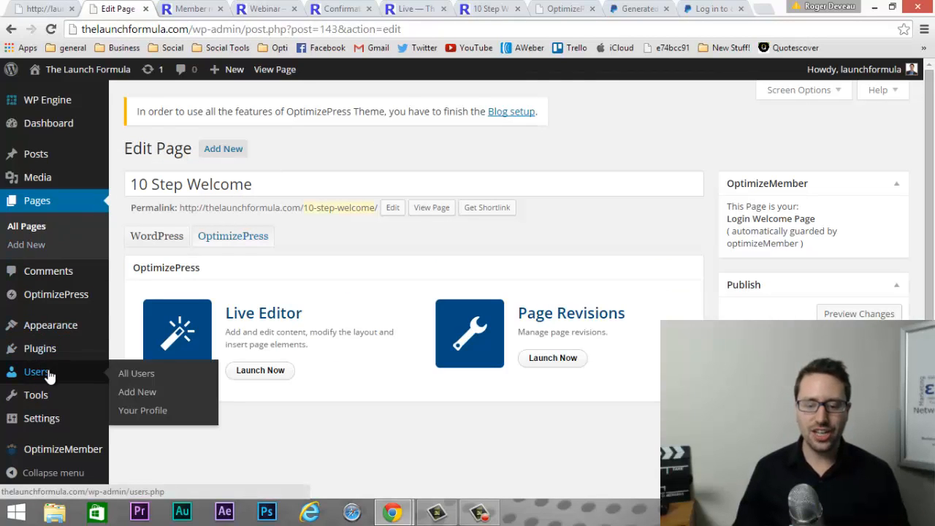
pyautogui.click(147, 392)
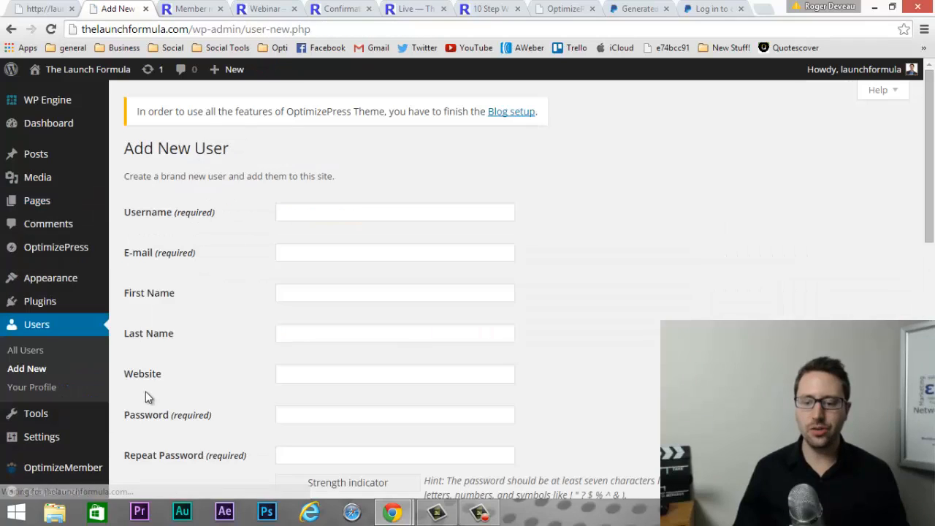
# Go through the new user's username, e-mail, name and password fields without filling them in
pyautogui.click(305, 215)
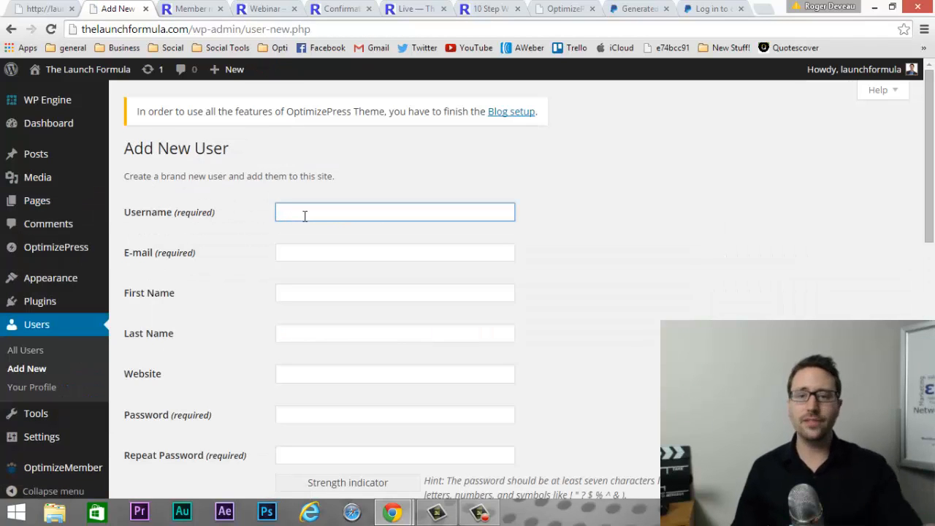
pyautogui.click(305, 251)
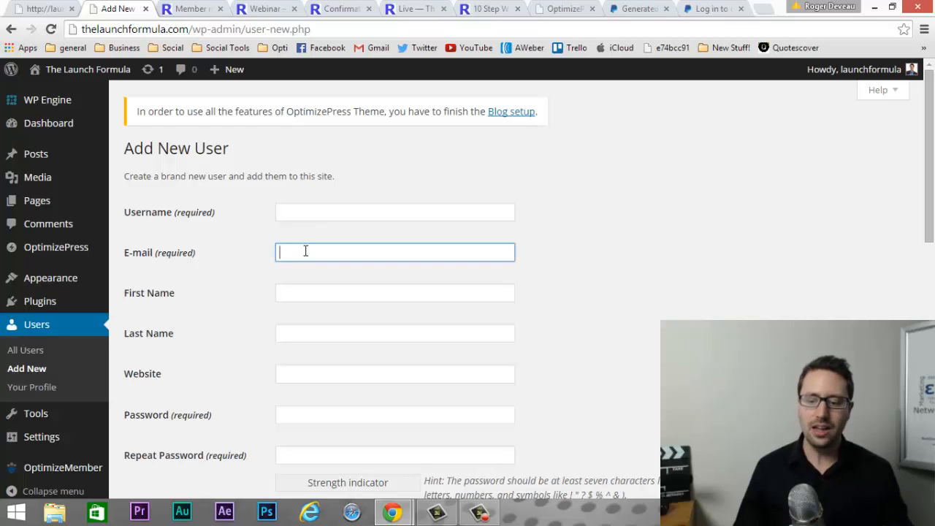
pyautogui.scroll(-2, 304, 252)
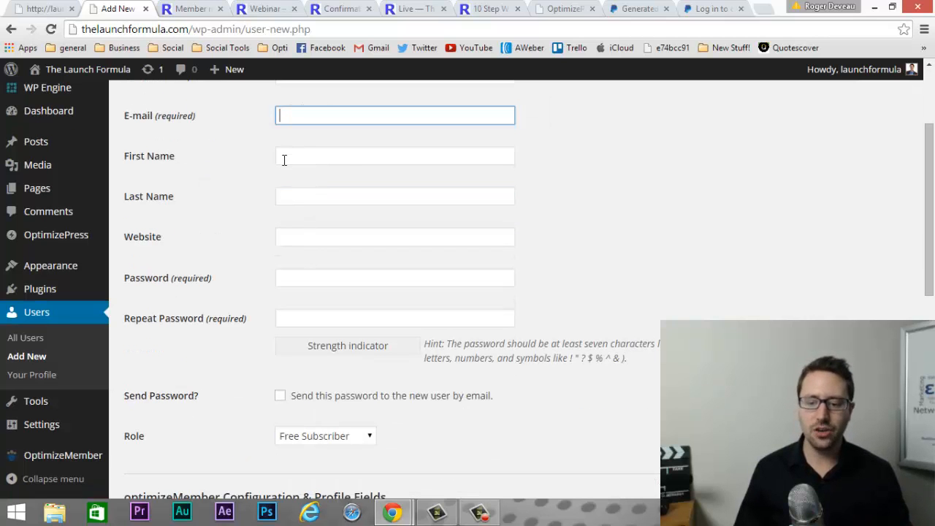
pyautogui.click(284, 157)
pyautogui.click(284, 195)
pyautogui.scroll(-1, 281, 195)
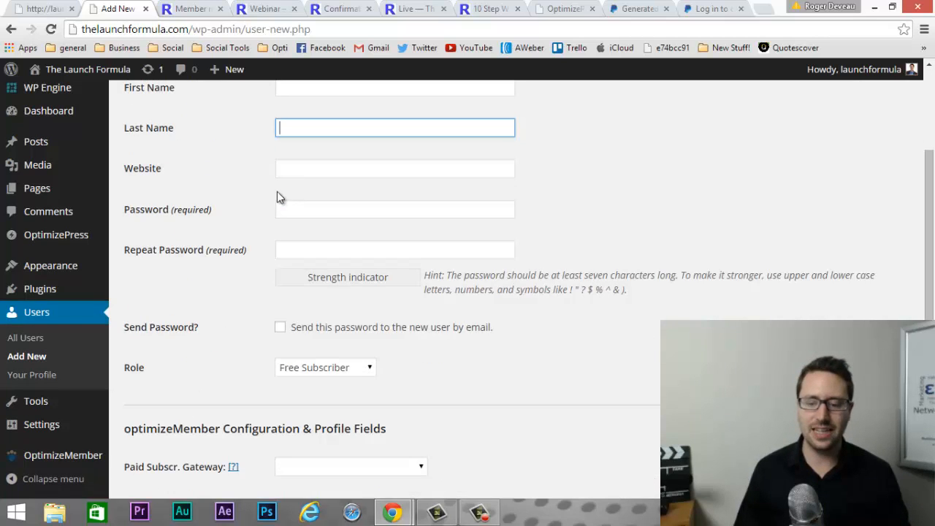
pyautogui.scroll(1, 191, 170)
pyautogui.scroll(1, 191, 165)
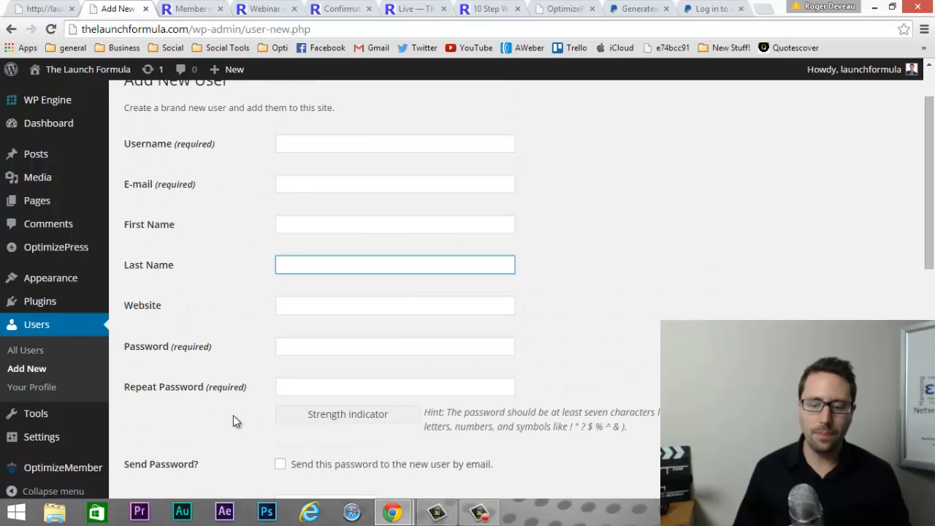
pyautogui.scroll(-1, 307, 241)
pyautogui.click(302, 278)
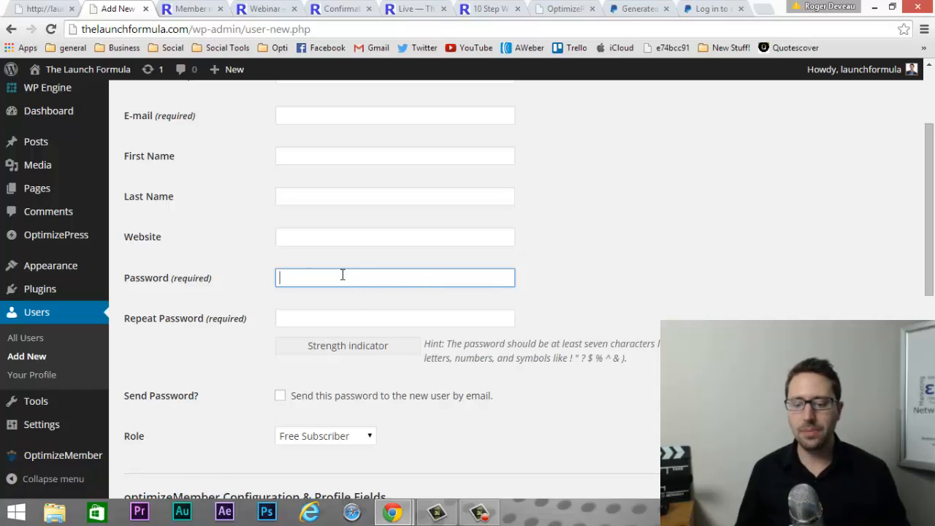
# Enable sending the password to the new user by email and set the role to Whatever
pyautogui.scroll(-1, 340, 285)
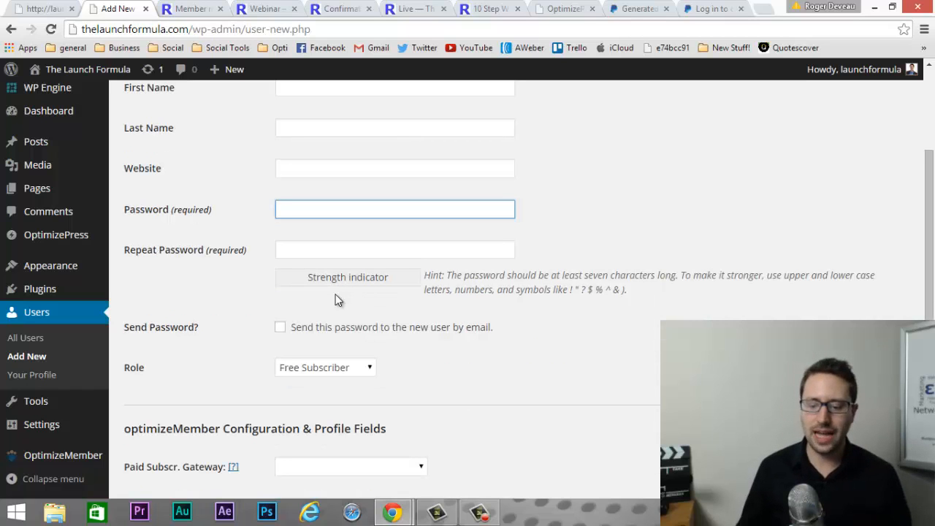
pyautogui.click(281, 330)
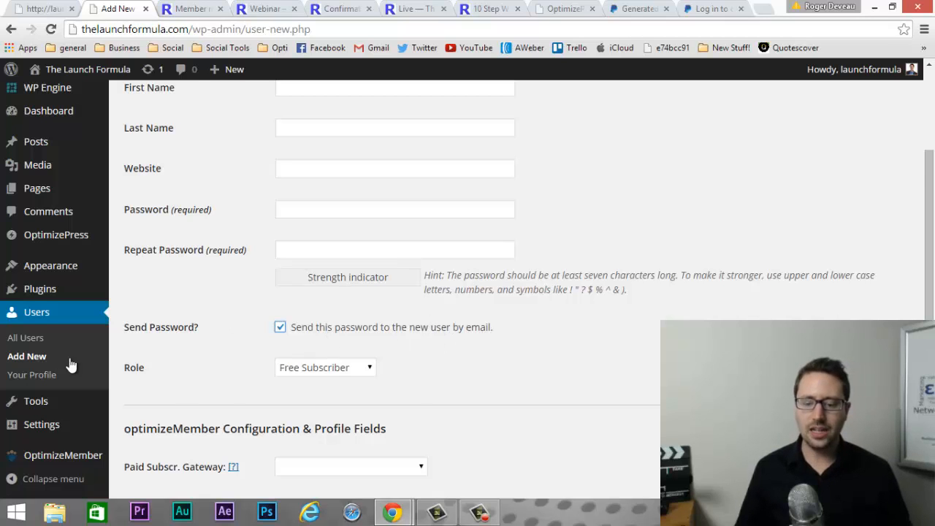
pyautogui.scroll(-1, 137, 355)
pyautogui.click(372, 300)
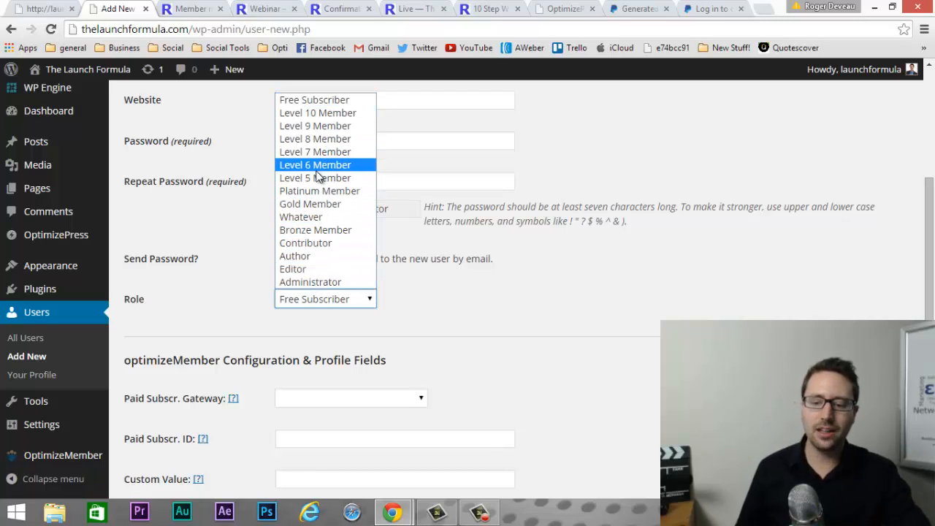
pyautogui.click(300, 218)
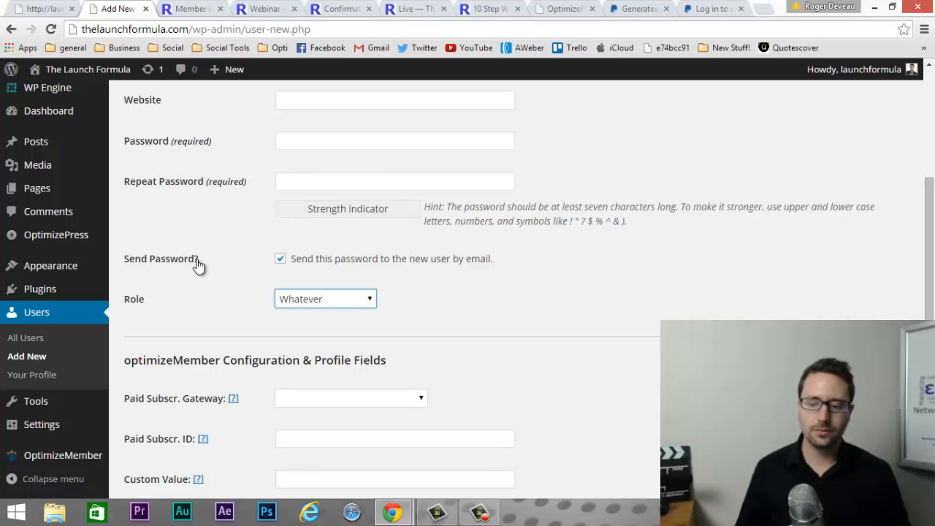
# Look over the remaining OptimizeMember profile fields of the new user and return to the Username field
pyautogui.scroll(-5, 198, 265)
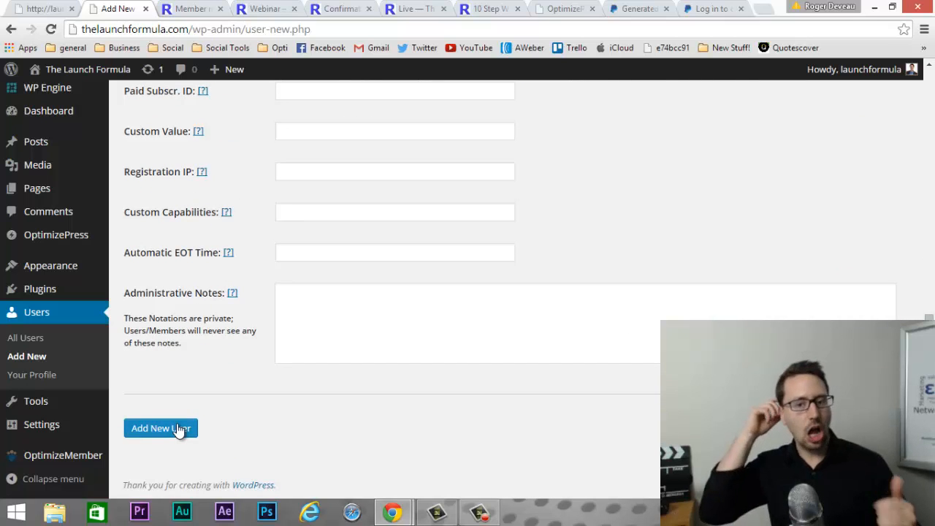
pyautogui.scroll(4, 180, 431)
pyautogui.scroll(5, 281, 322)
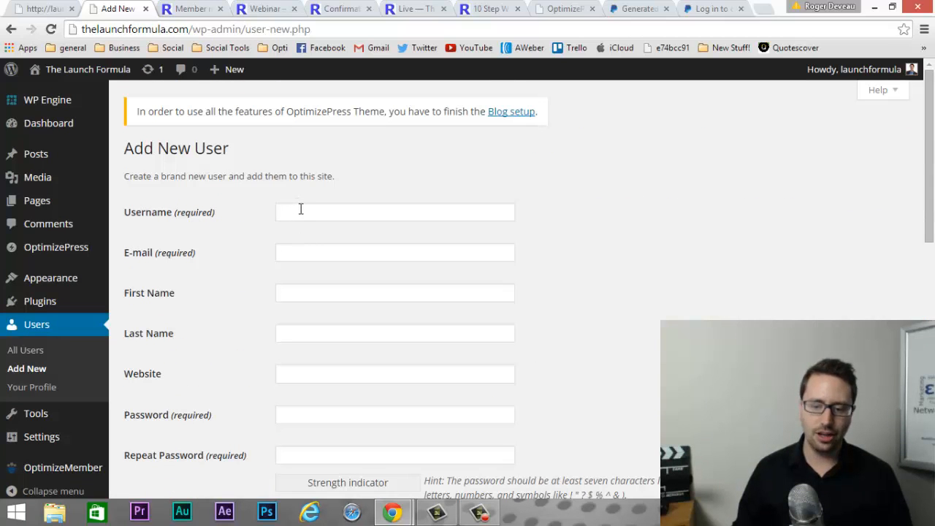
pyautogui.click(300, 210)
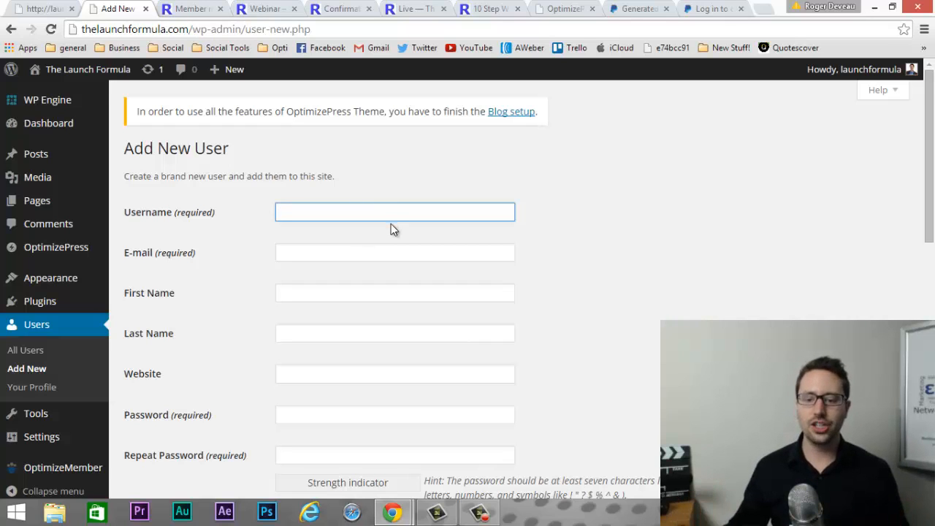
# Open the 10-step welcome page, highlight its web address and look through the Facebook group section of the page
pyautogui.scroll(-1, 391, 225)
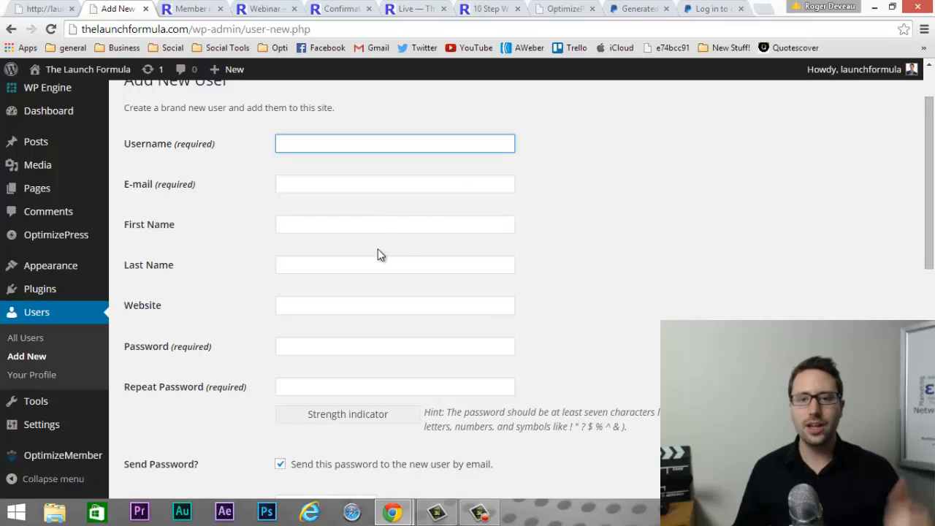
pyautogui.scroll(1, 378, 257)
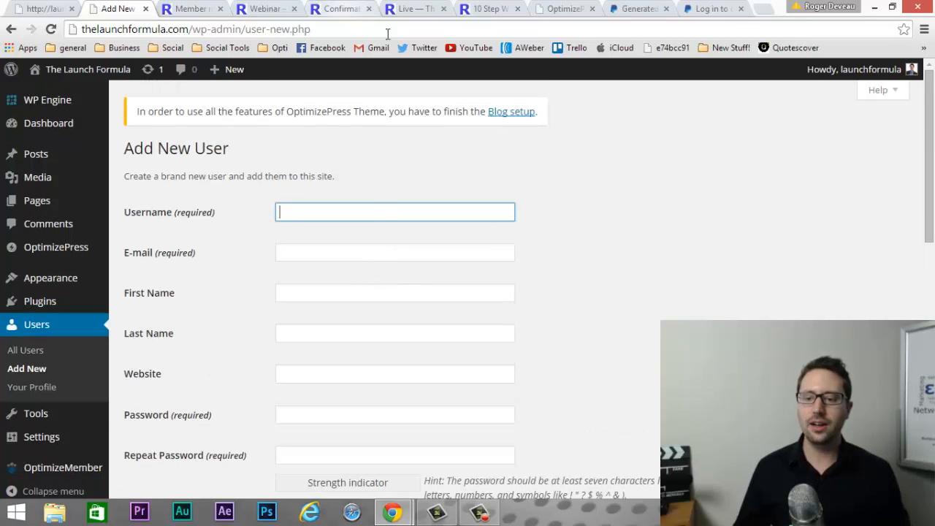
pyautogui.click(484, 7)
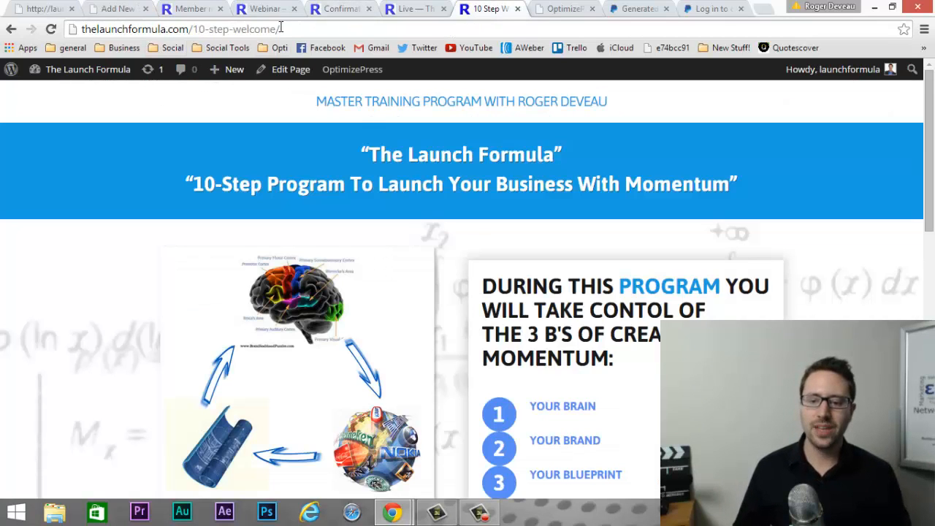
pyautogui.moveTo(268, 27); pyautogui.dragTo(62, 29)
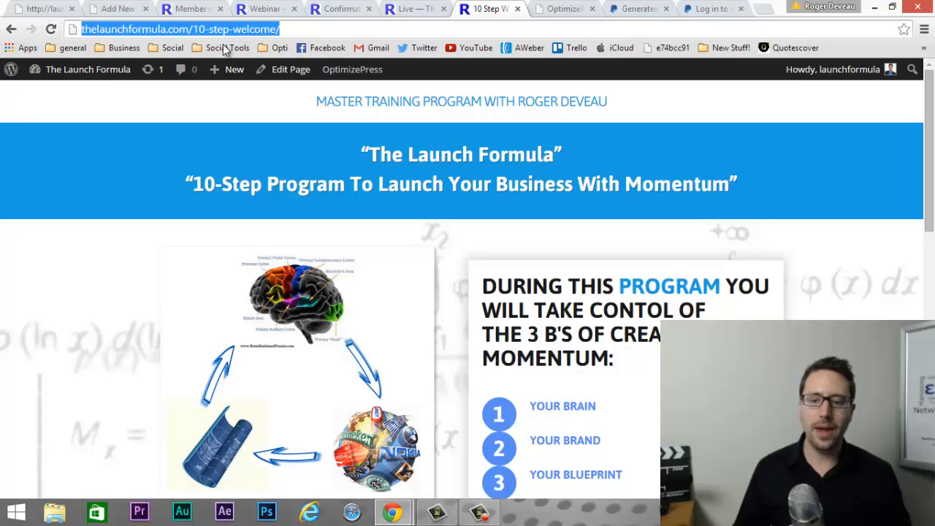
pyautogui.click(349, 311)
pyautogui.scroll(-5, 349, 312)
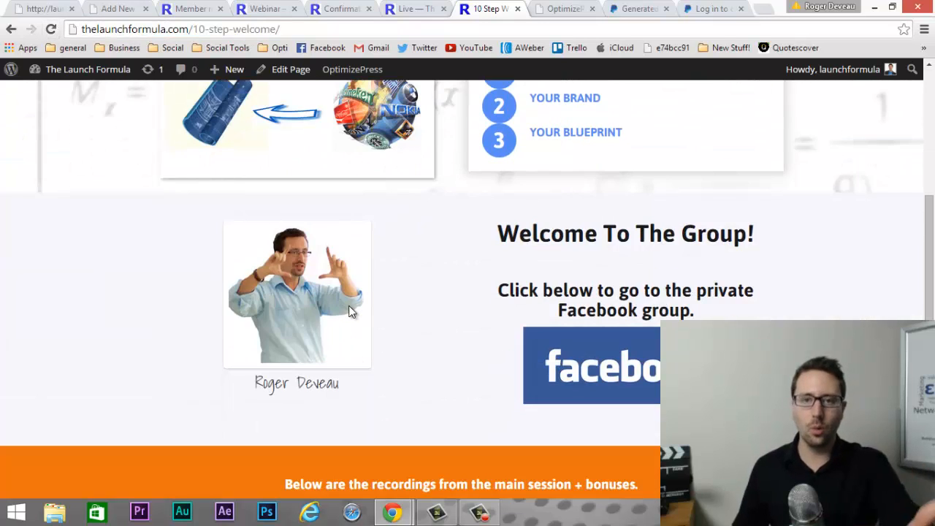
pyautogui.scroll(4, 349, 312)
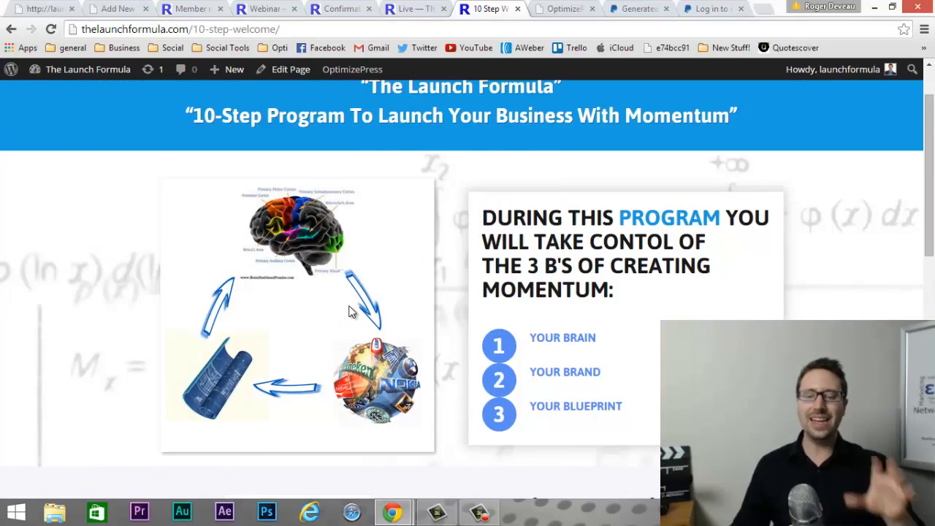
pyautogui.scroll(1, 350, 312)
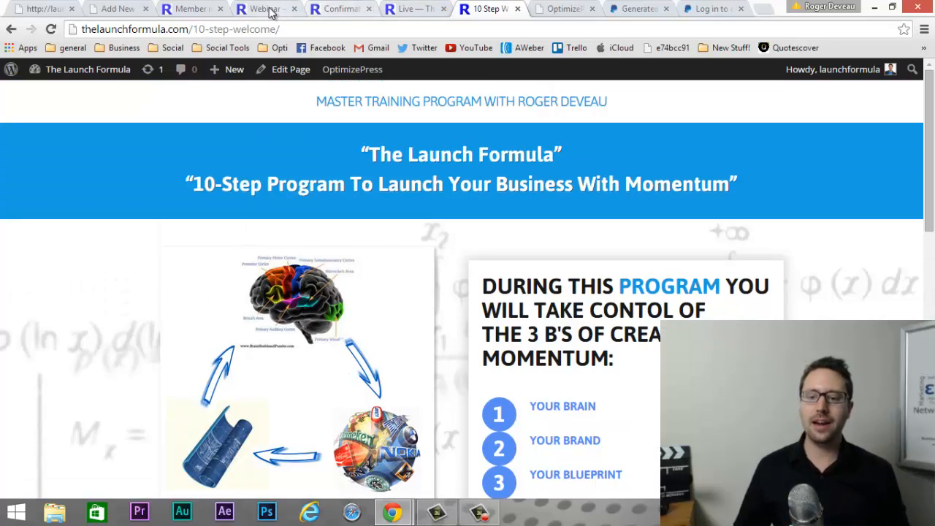
# View the member-required page shown to non-members and return to the 10-step welcome page
pyautogui.click(196, 9)
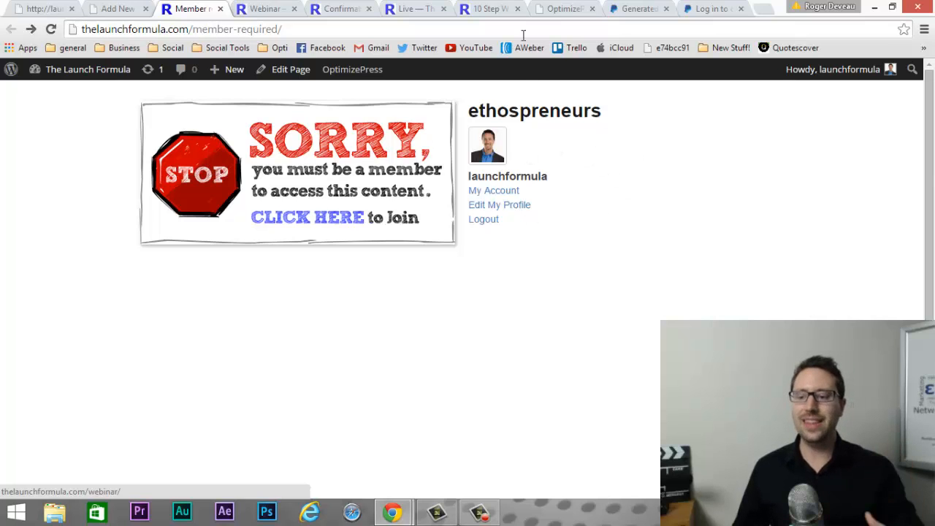
pyautogui.click(500, 9)
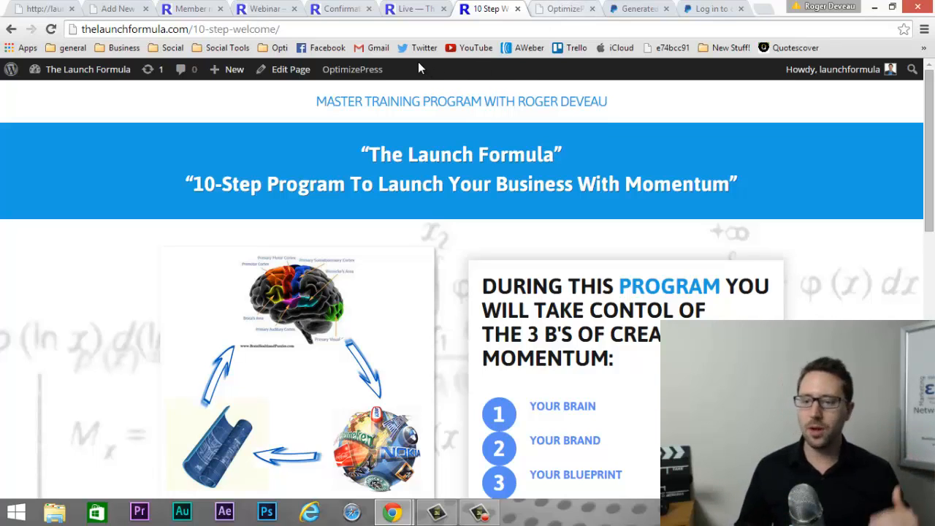
# Walk through the webinar registration, confirmation and live webinar pages, including the live page's downloads and comments
pyautogui.click(263, 8)
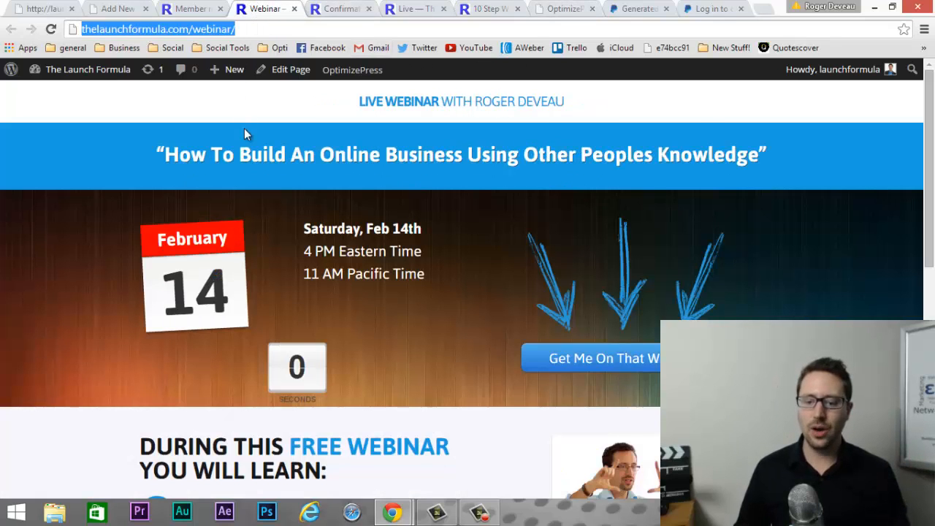
pyautogui.click(336, 9)
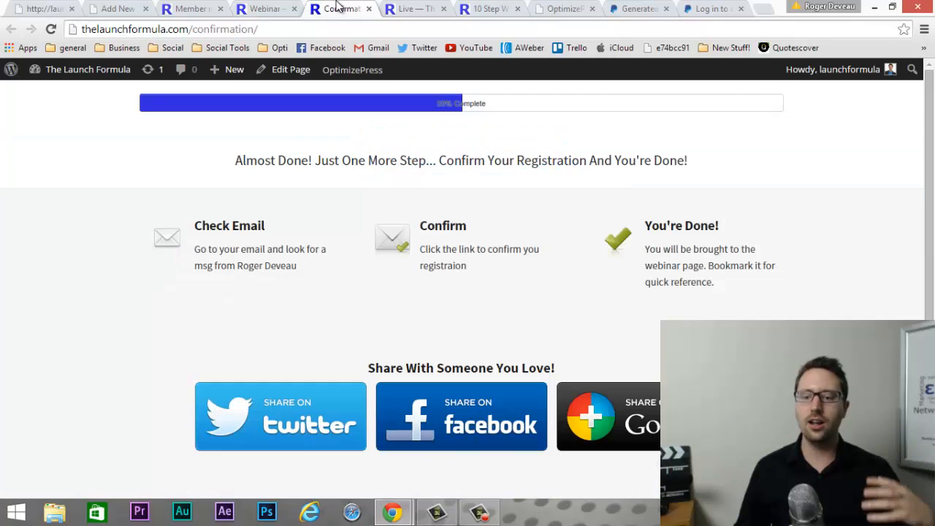
pyautogui.click(409, 9)
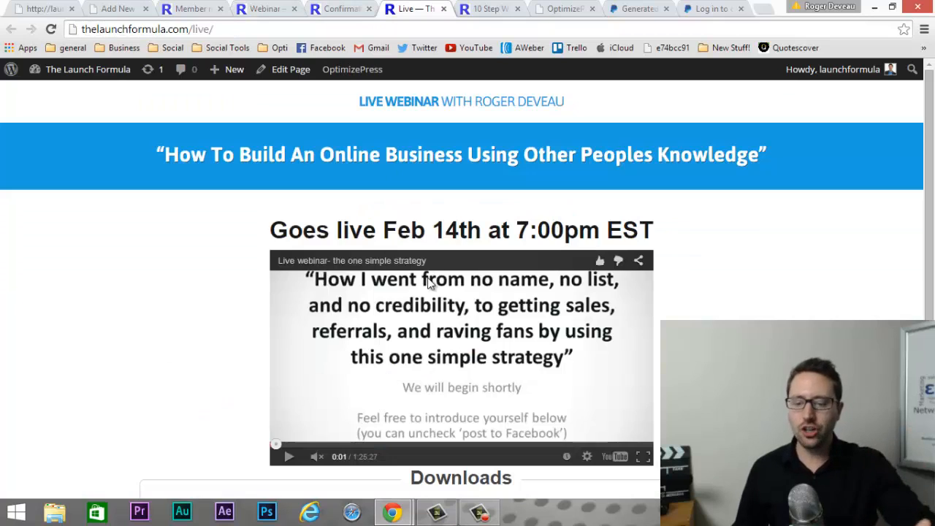
pyautogui.scroll(-3, 378, 313)
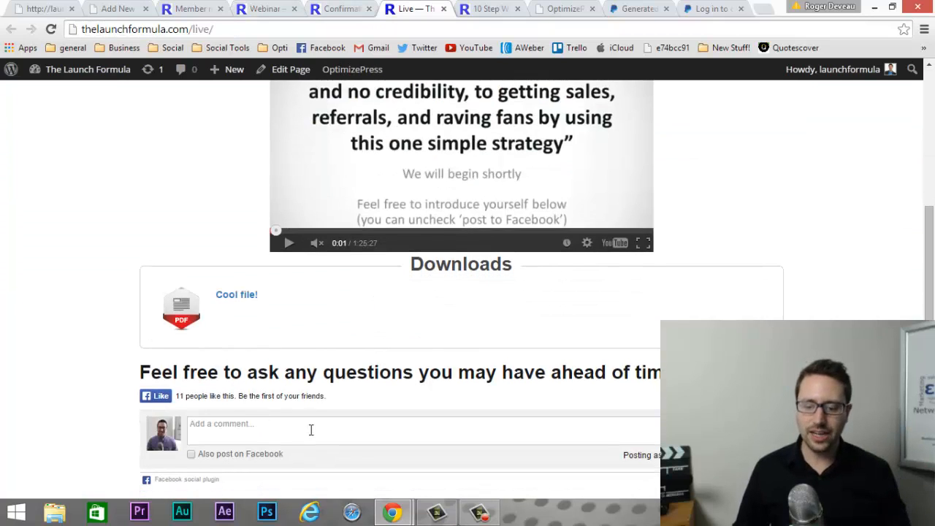
pyautogui.scroll(1, 273, 431)
pyautogui.scroll(2, 273, 430)
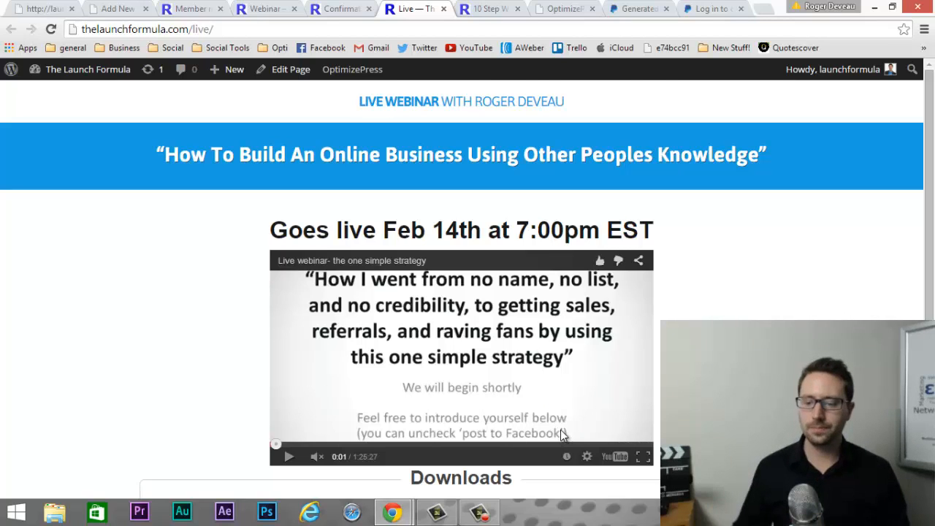
pyautogui.scroll(-1, 577, 446)
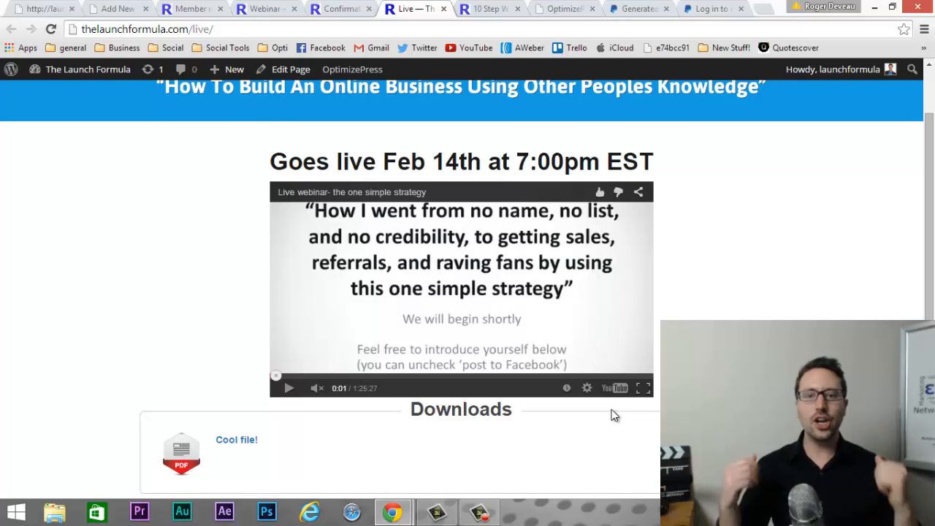
# Revisit the Add New User form and look through the protected 10-step welcome page
pyautogui.click(125, 8)
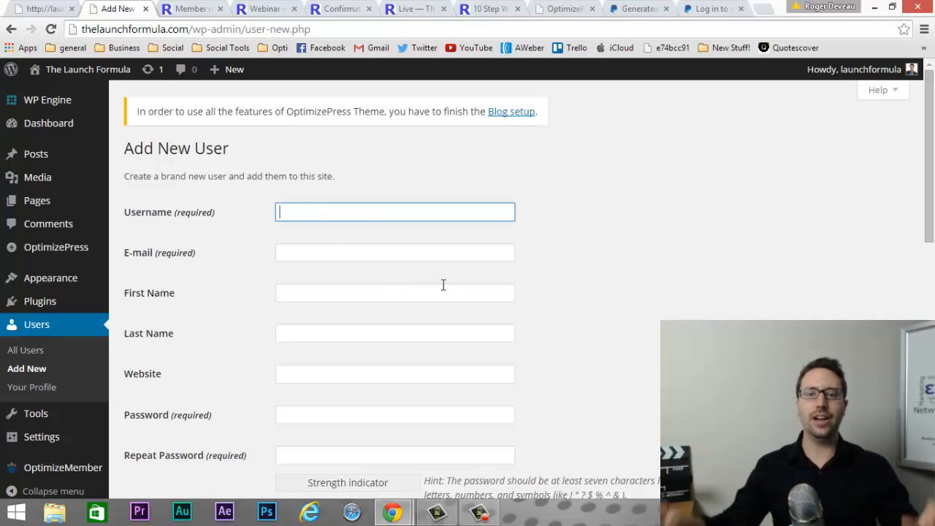
pyautogui.click(687, 359)
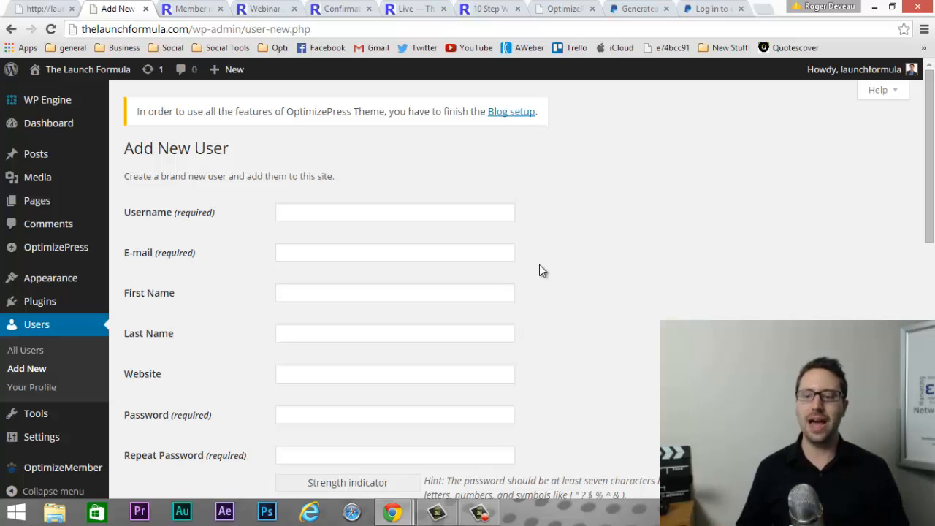
pyautogui.click(488, 8)
pyautogui.scroll(-4, 478, 246)
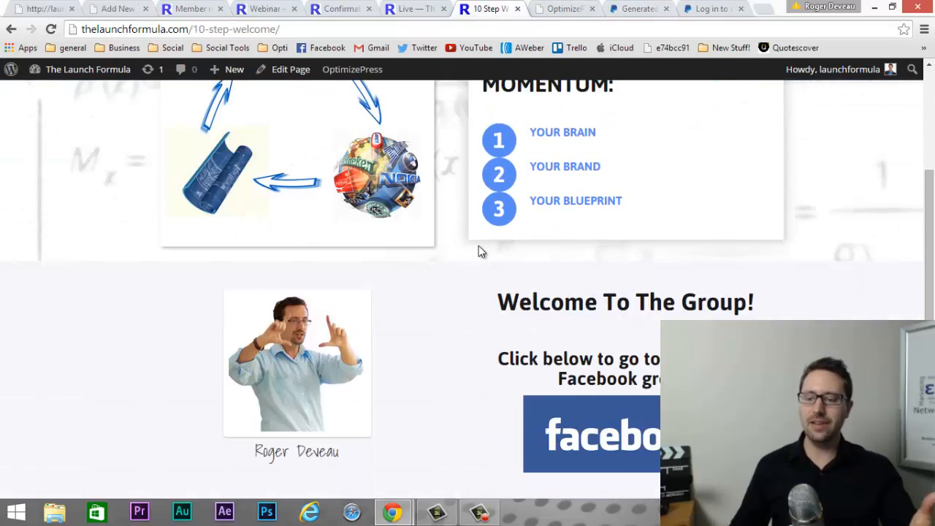
pyautogui.scroll(-3, 481, 251)
pyautogui.scroll(7, 481, 250)
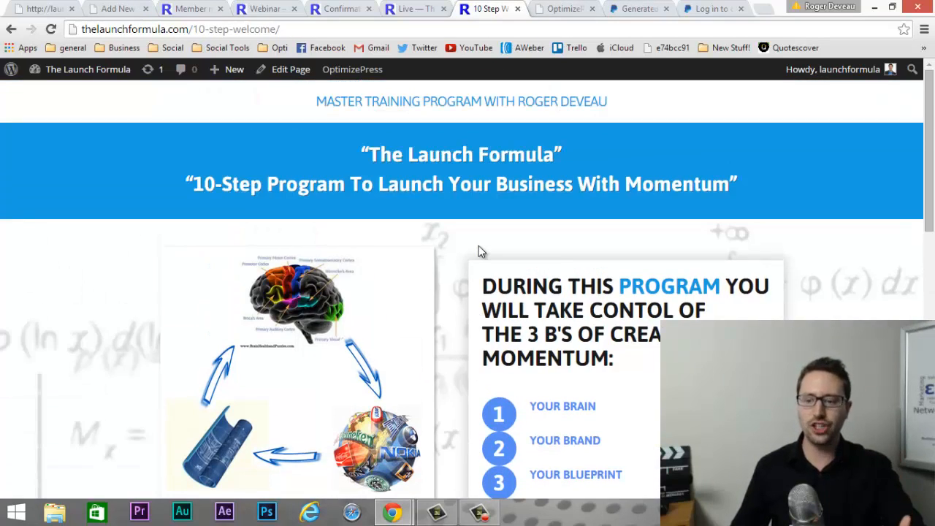
# Review the webinar registration page and the live page's video, downloads and comments, ending on the 10-step welcome page
pyautogui.click(278, 7)
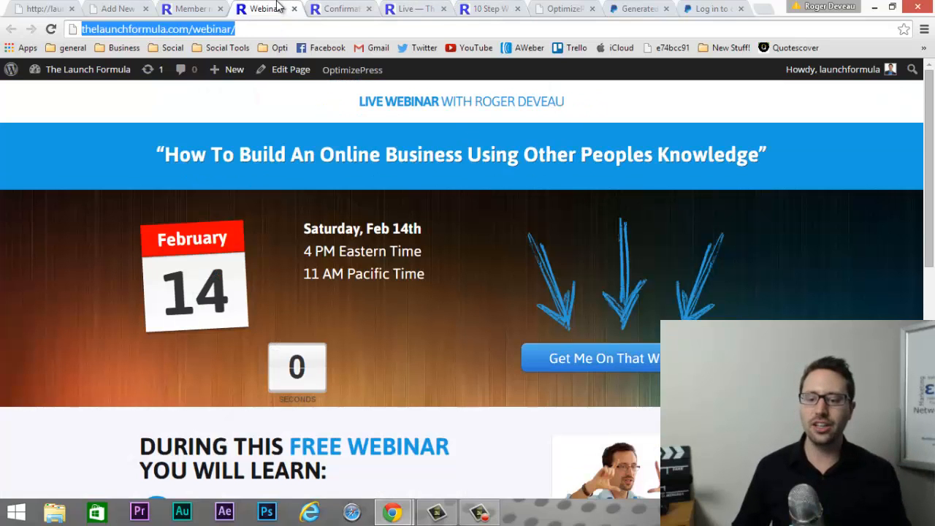
pyautogui.click(408, 8)
pyautogui.scroll(2, 449, 192)
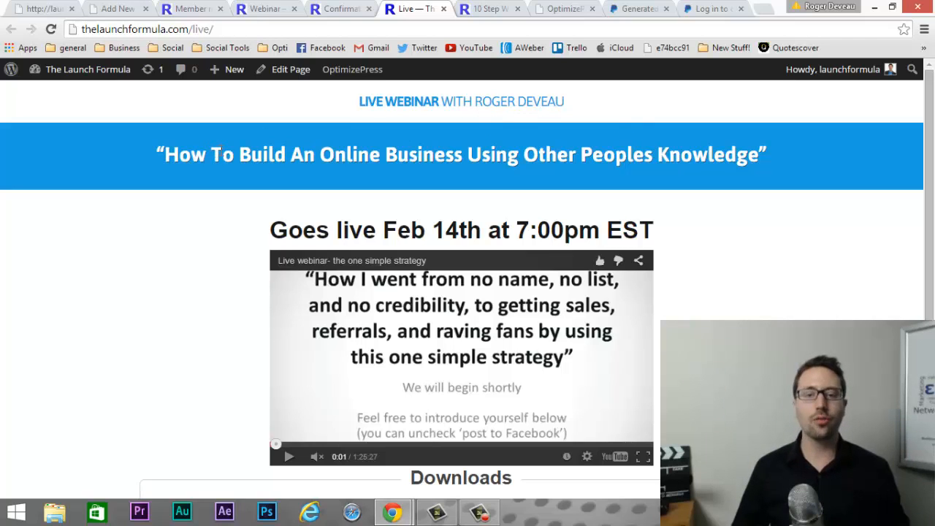
pyautogui.scroll(-3, 507, 189)
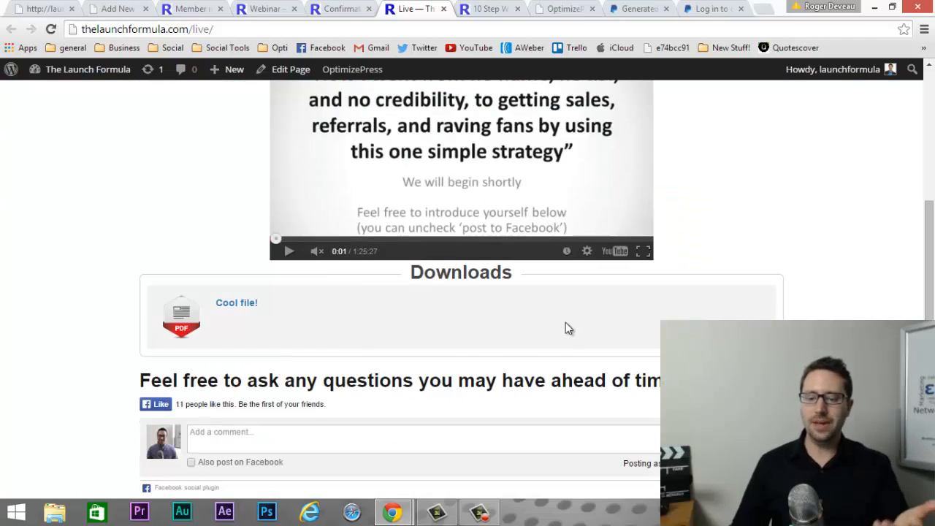
pyautogui.scroll(2, 567, 328)
pyautogui.scroll(1, 568, 328)
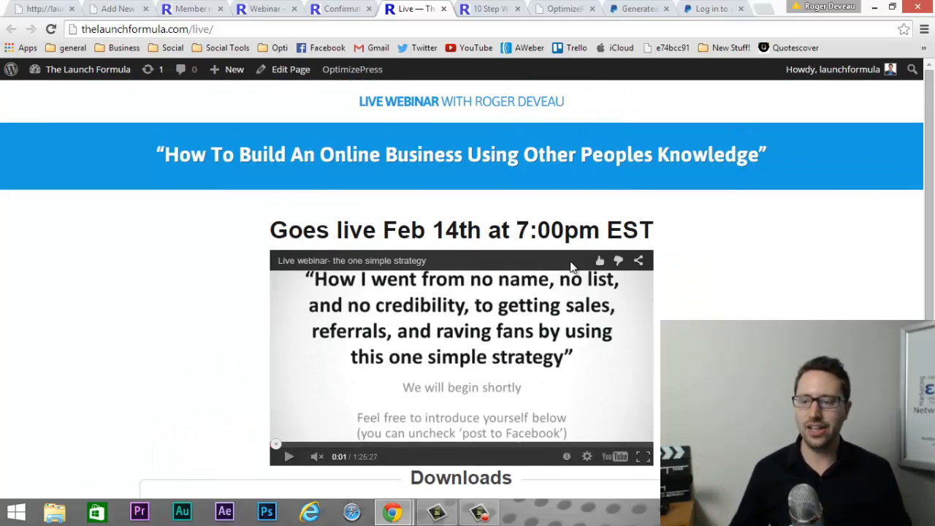
pyautogui.click(508, 10)
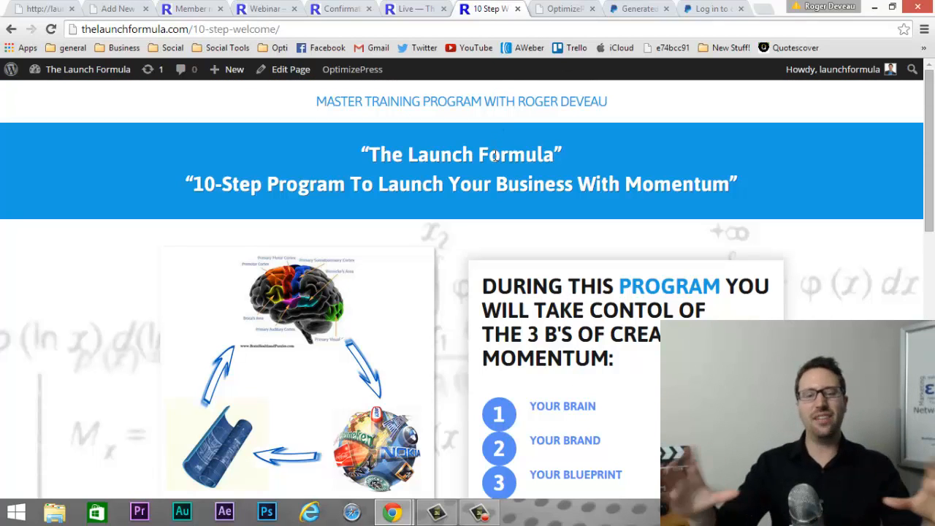